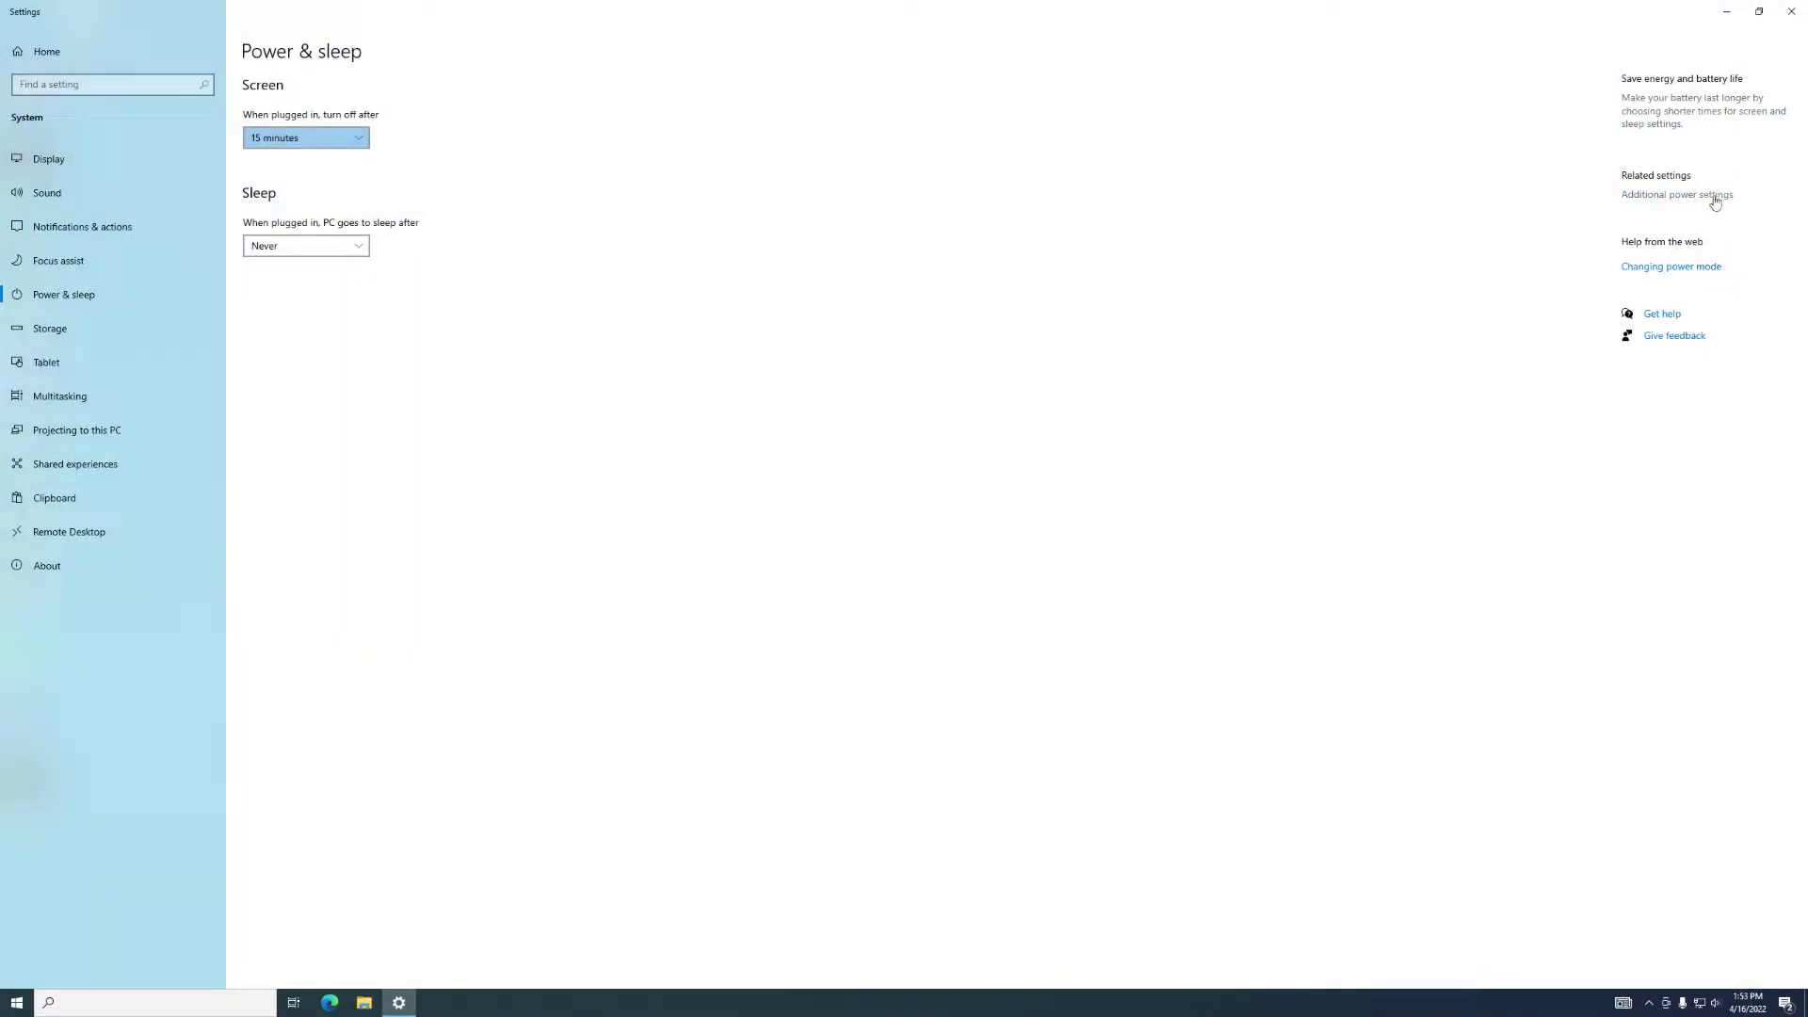
Step: Open the additional power settings to review the available power plans, and close the Power Options window
left_click(1713, 197)
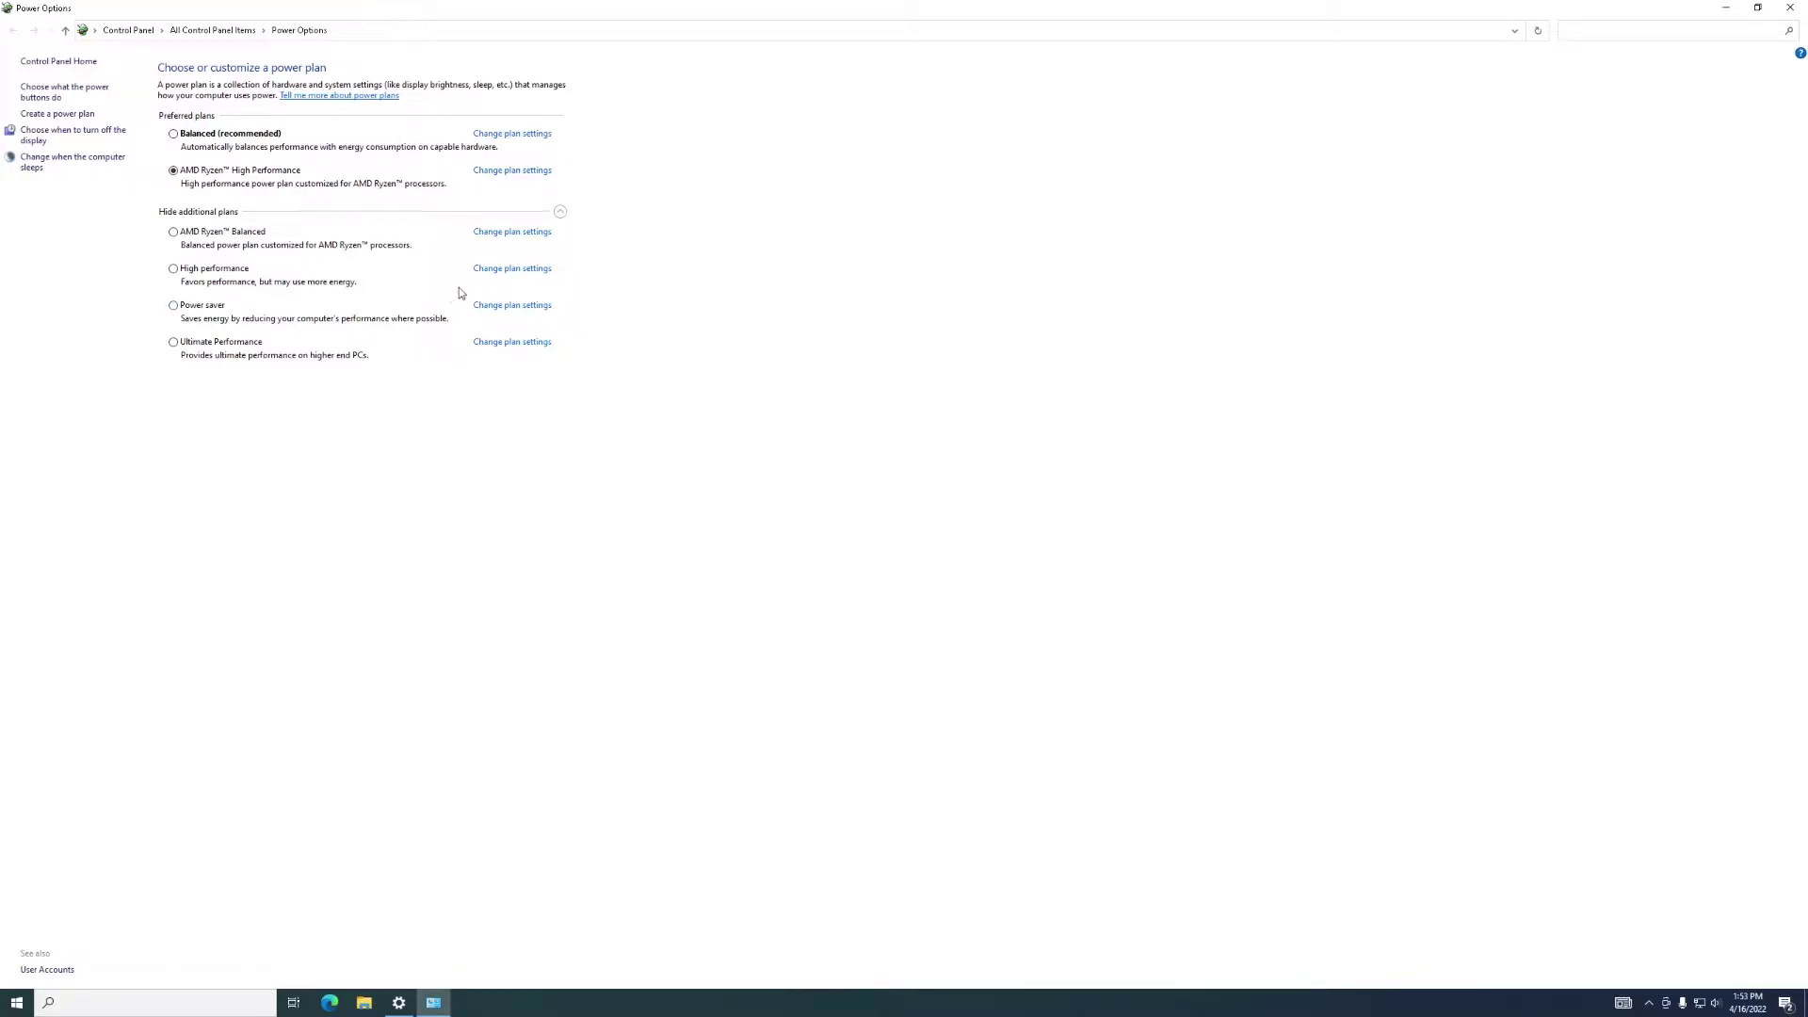
left_click(1790, 10)
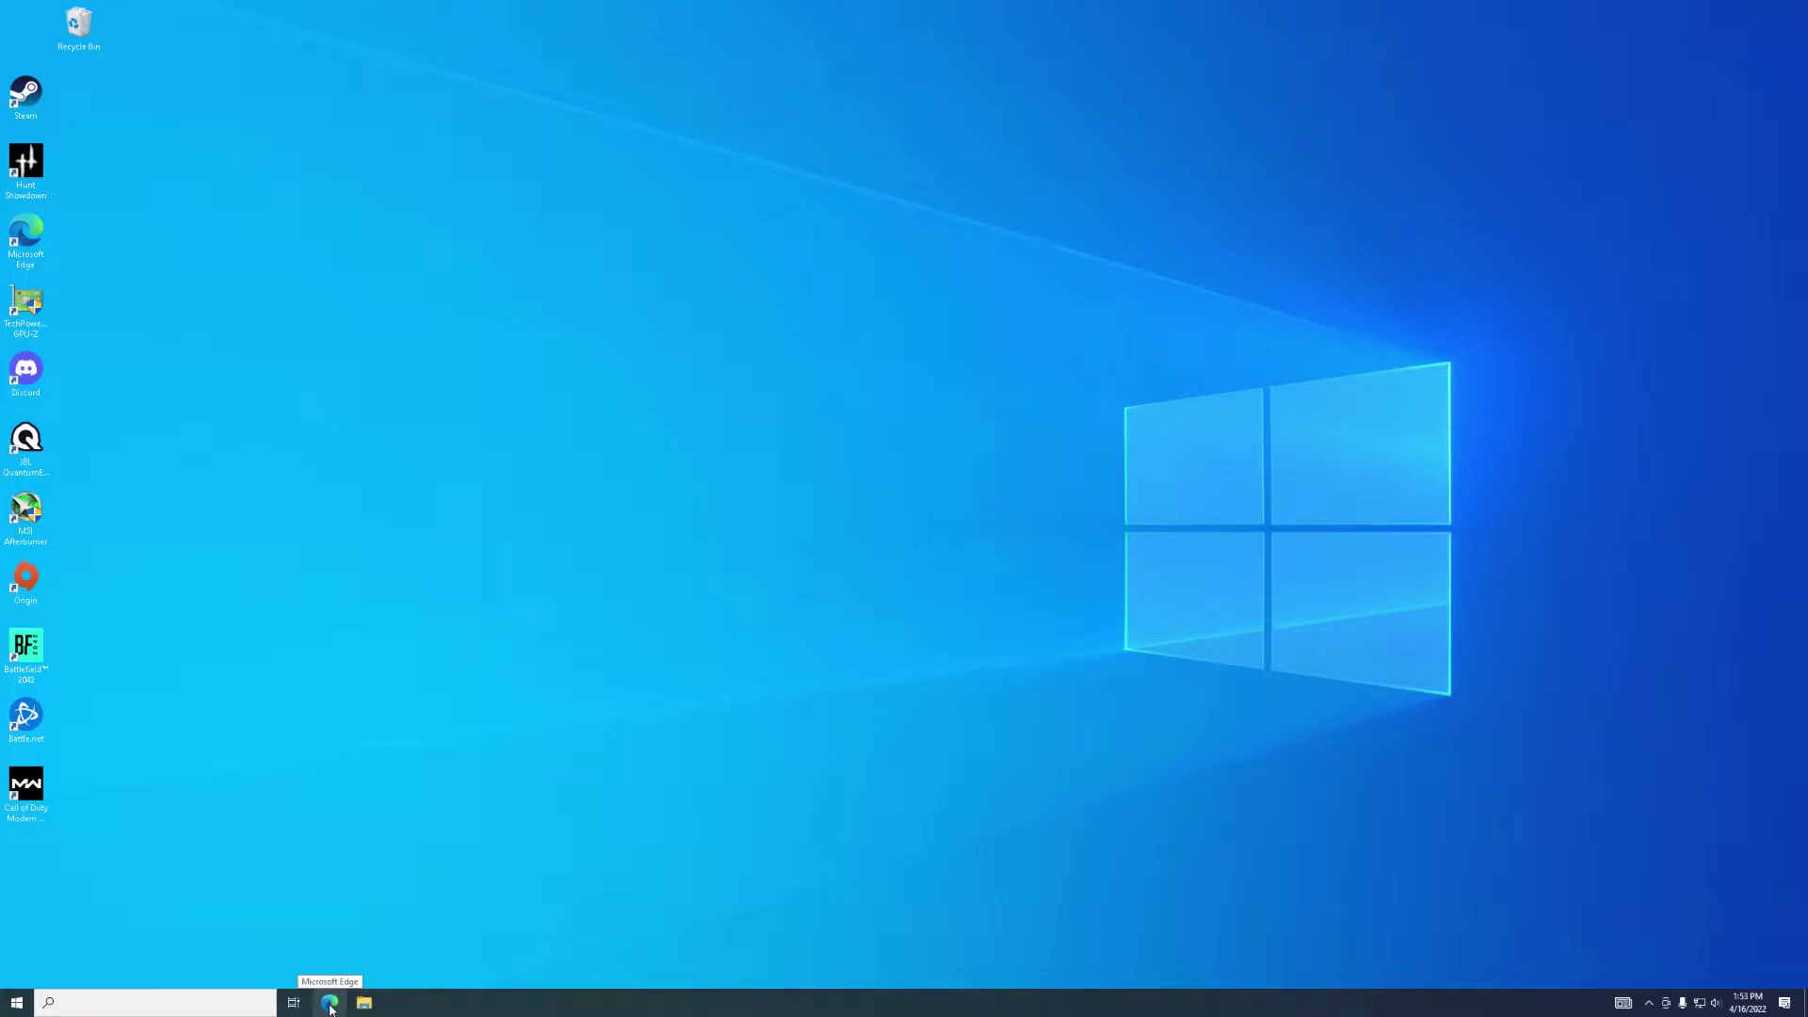
Step: Switch to Microsoft Edge, search Google for "nvidia drivers" and open NVIDIA's Official Drivers page
left_click(330, 1004)
left_click(564, 242)
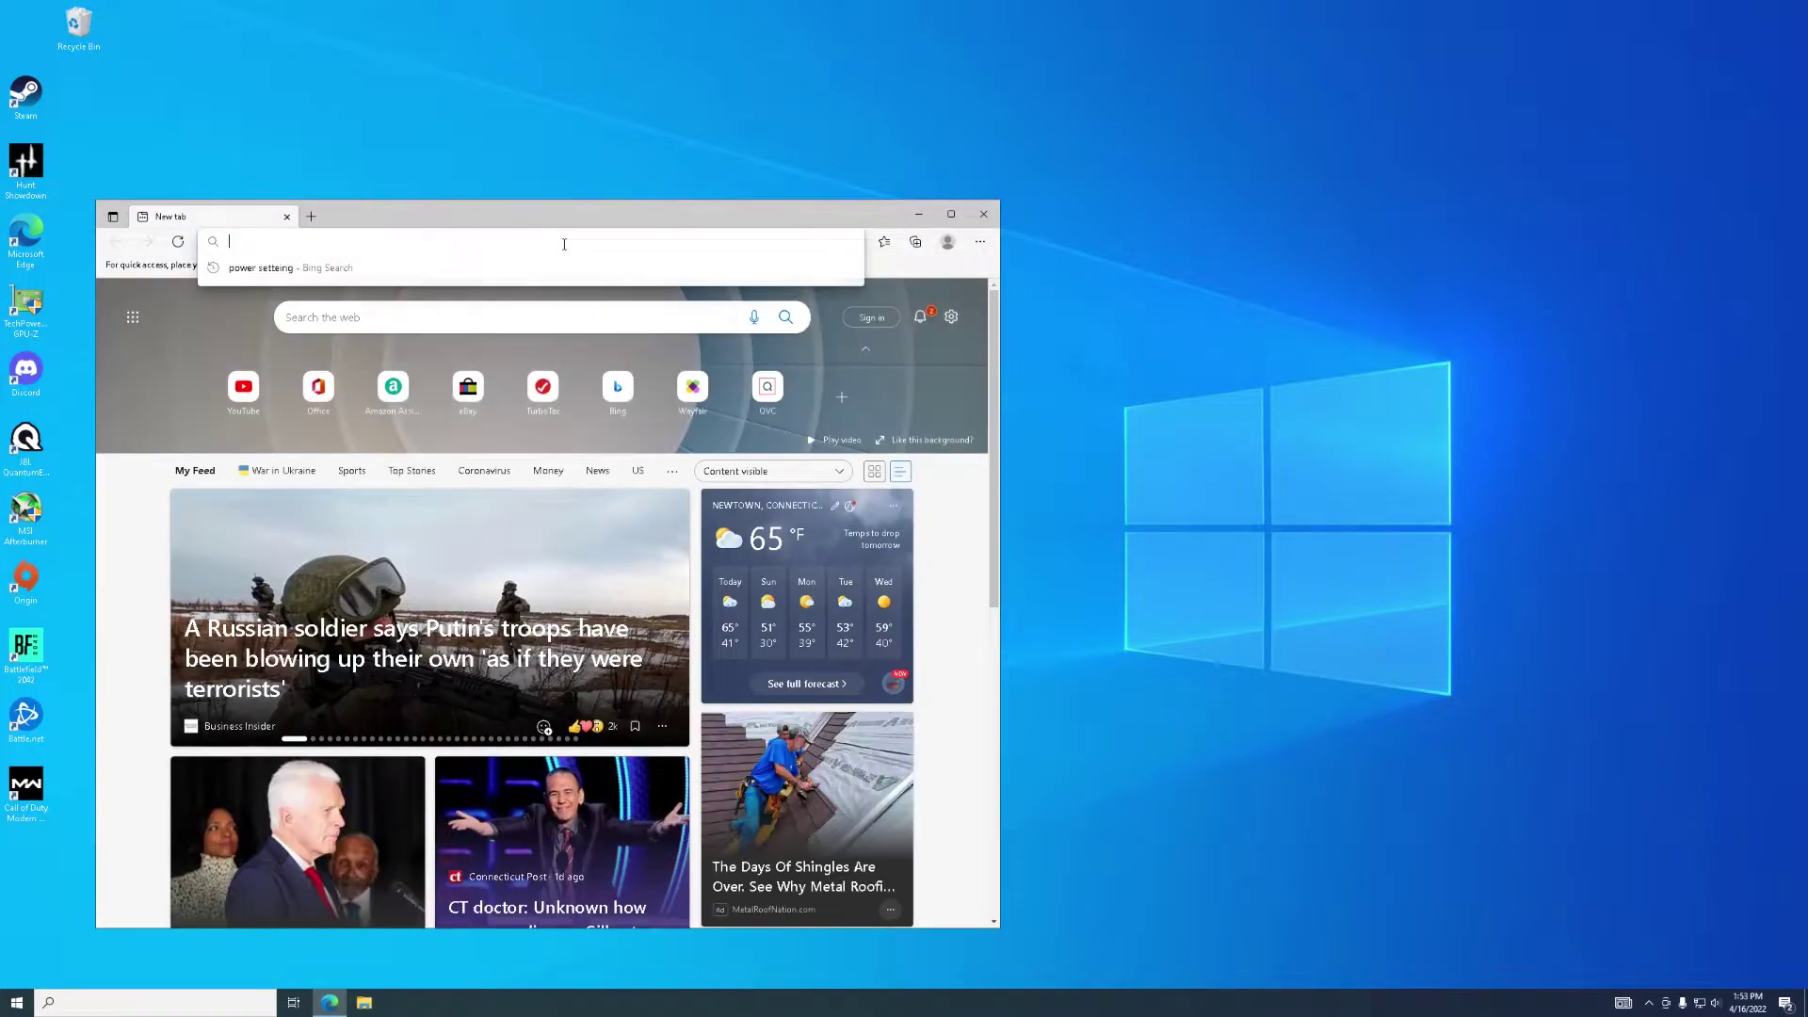
type("g")
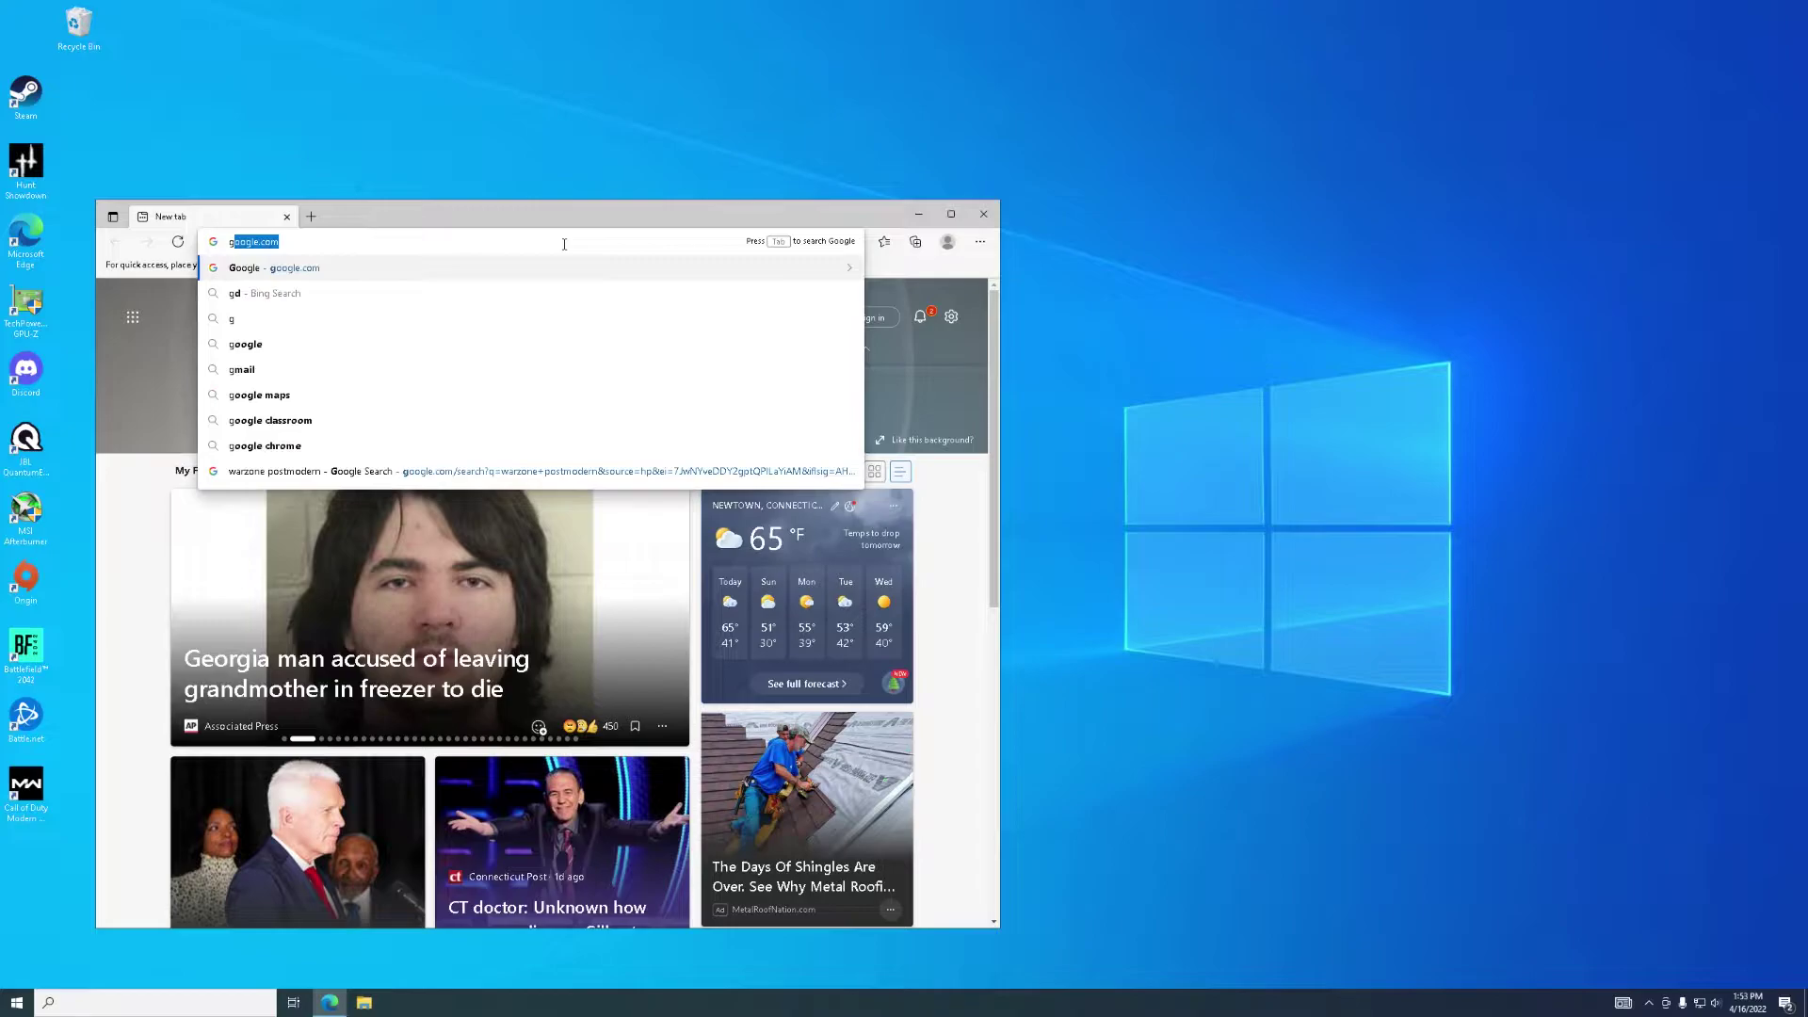
key("Return")
type("nvidia")
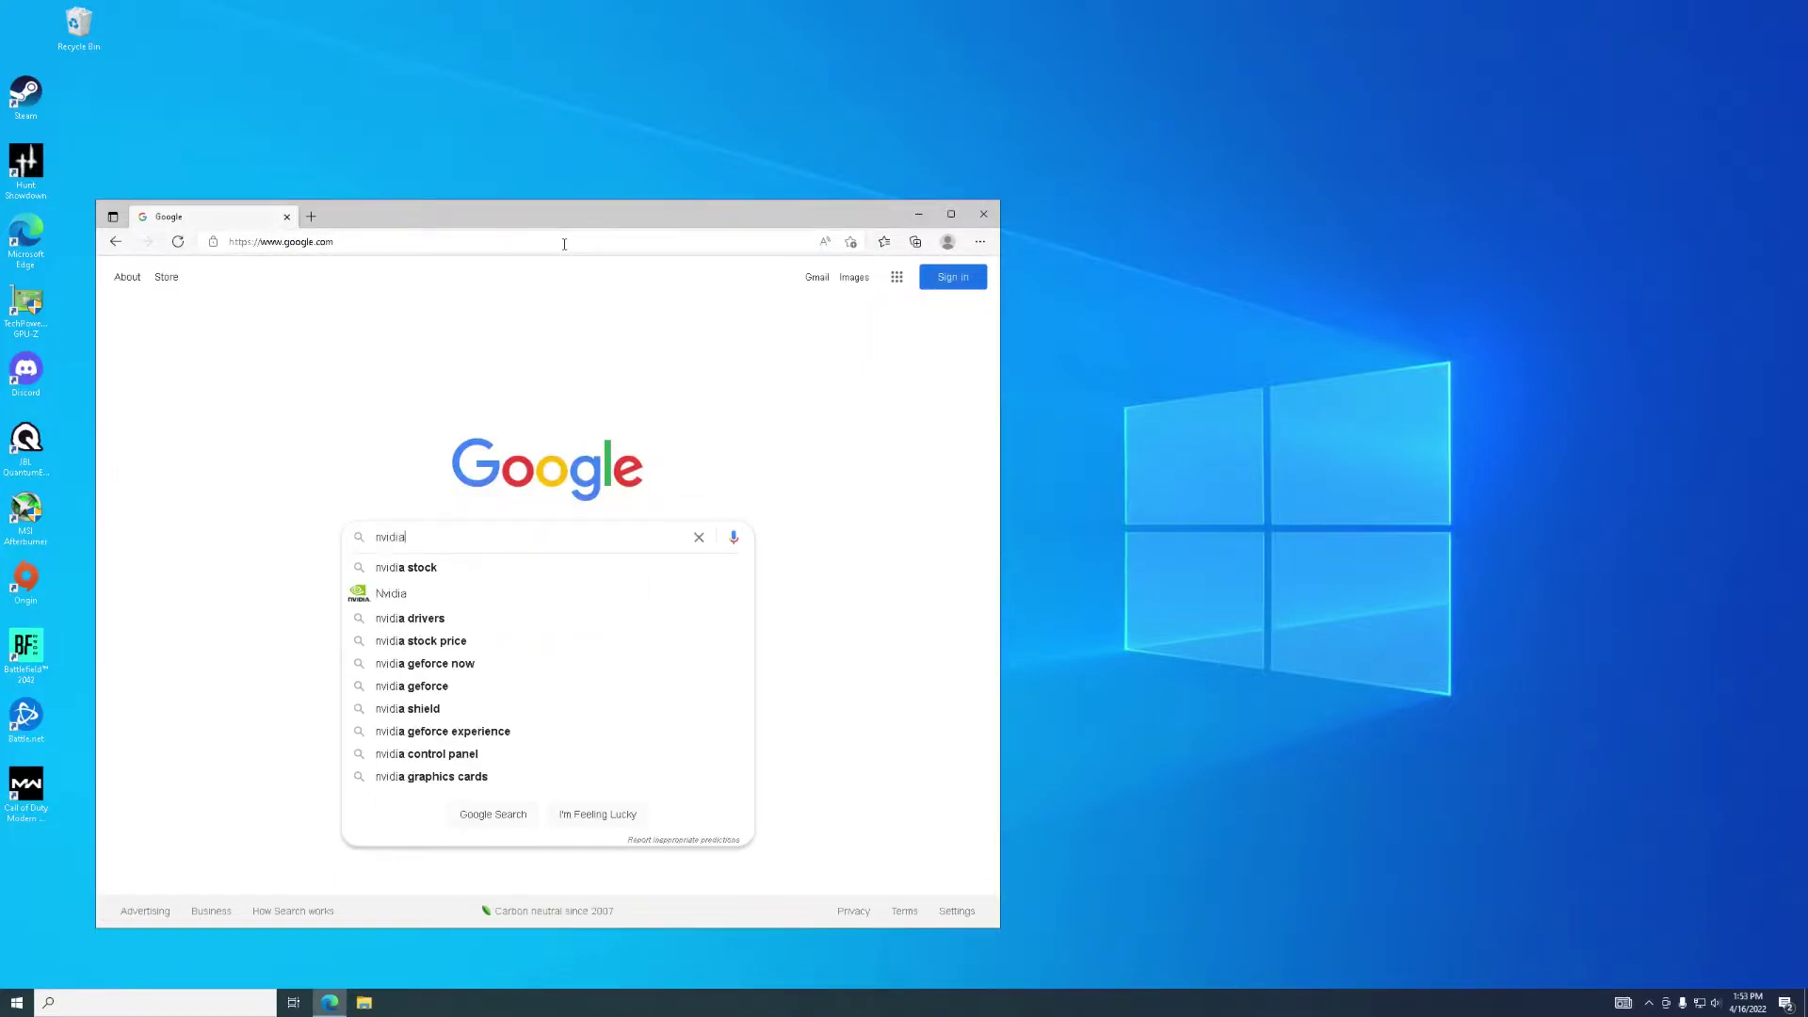
type(" drivers")
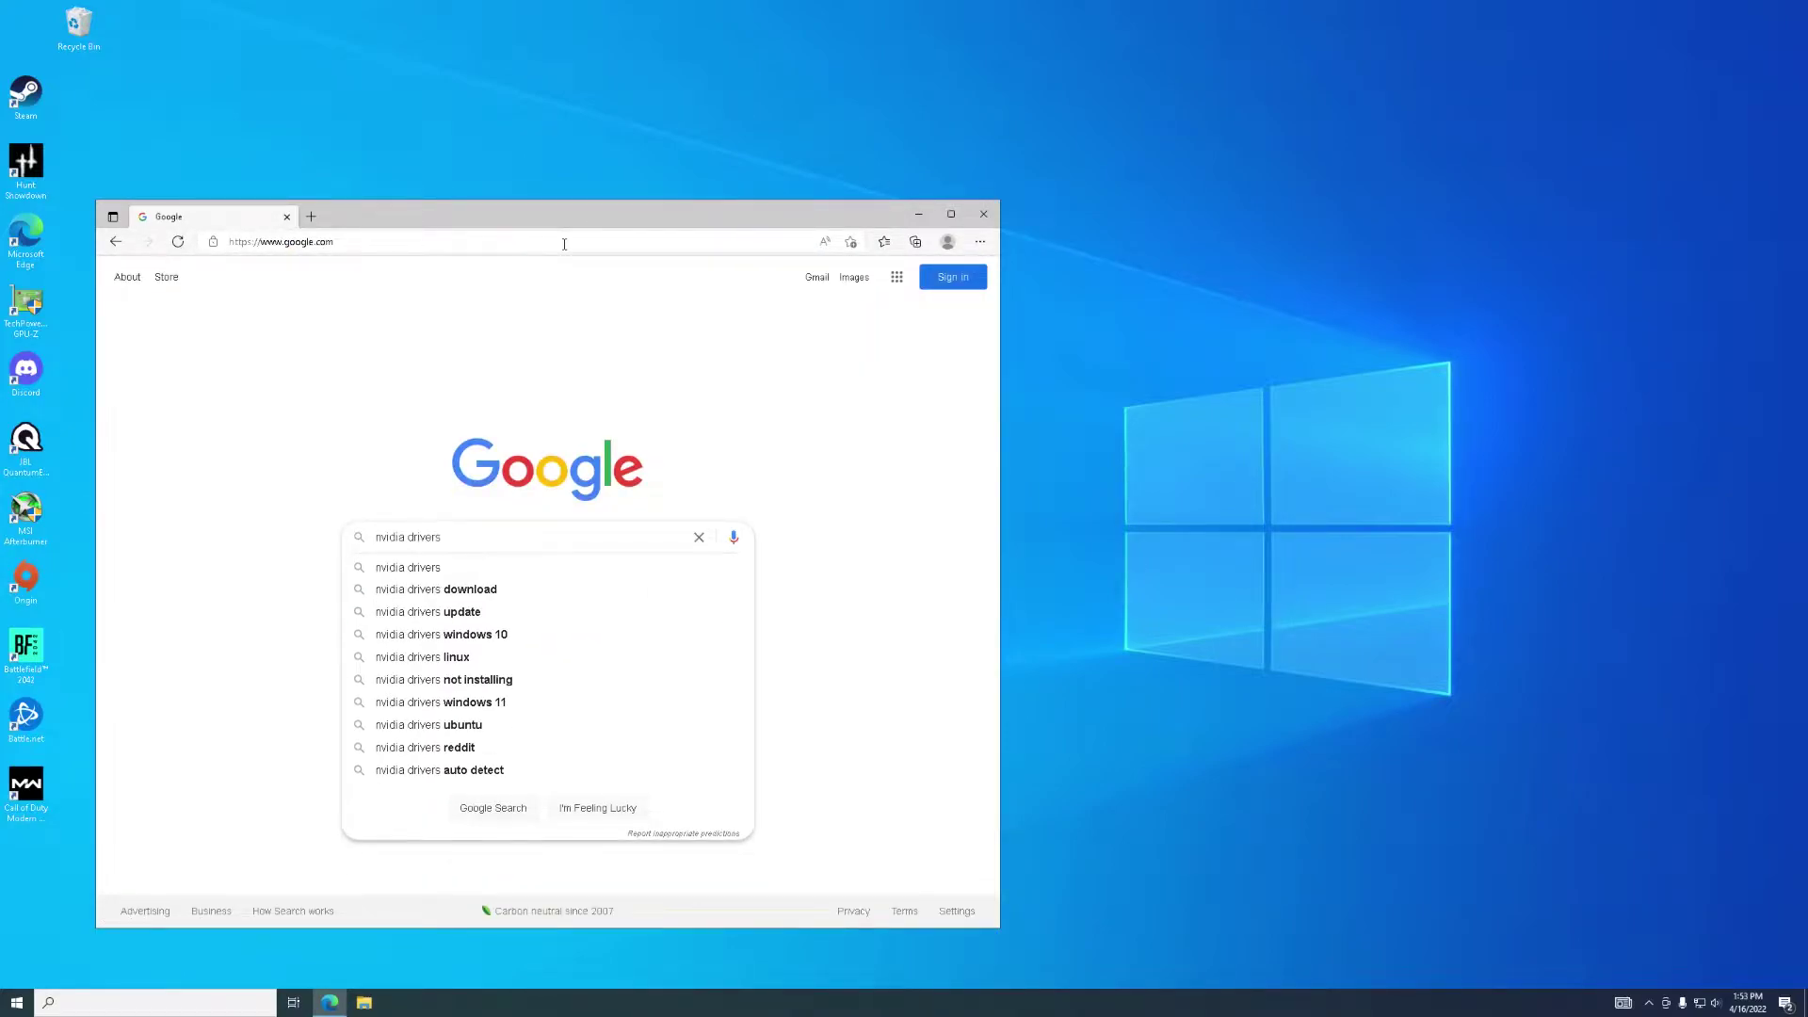
key("Return")
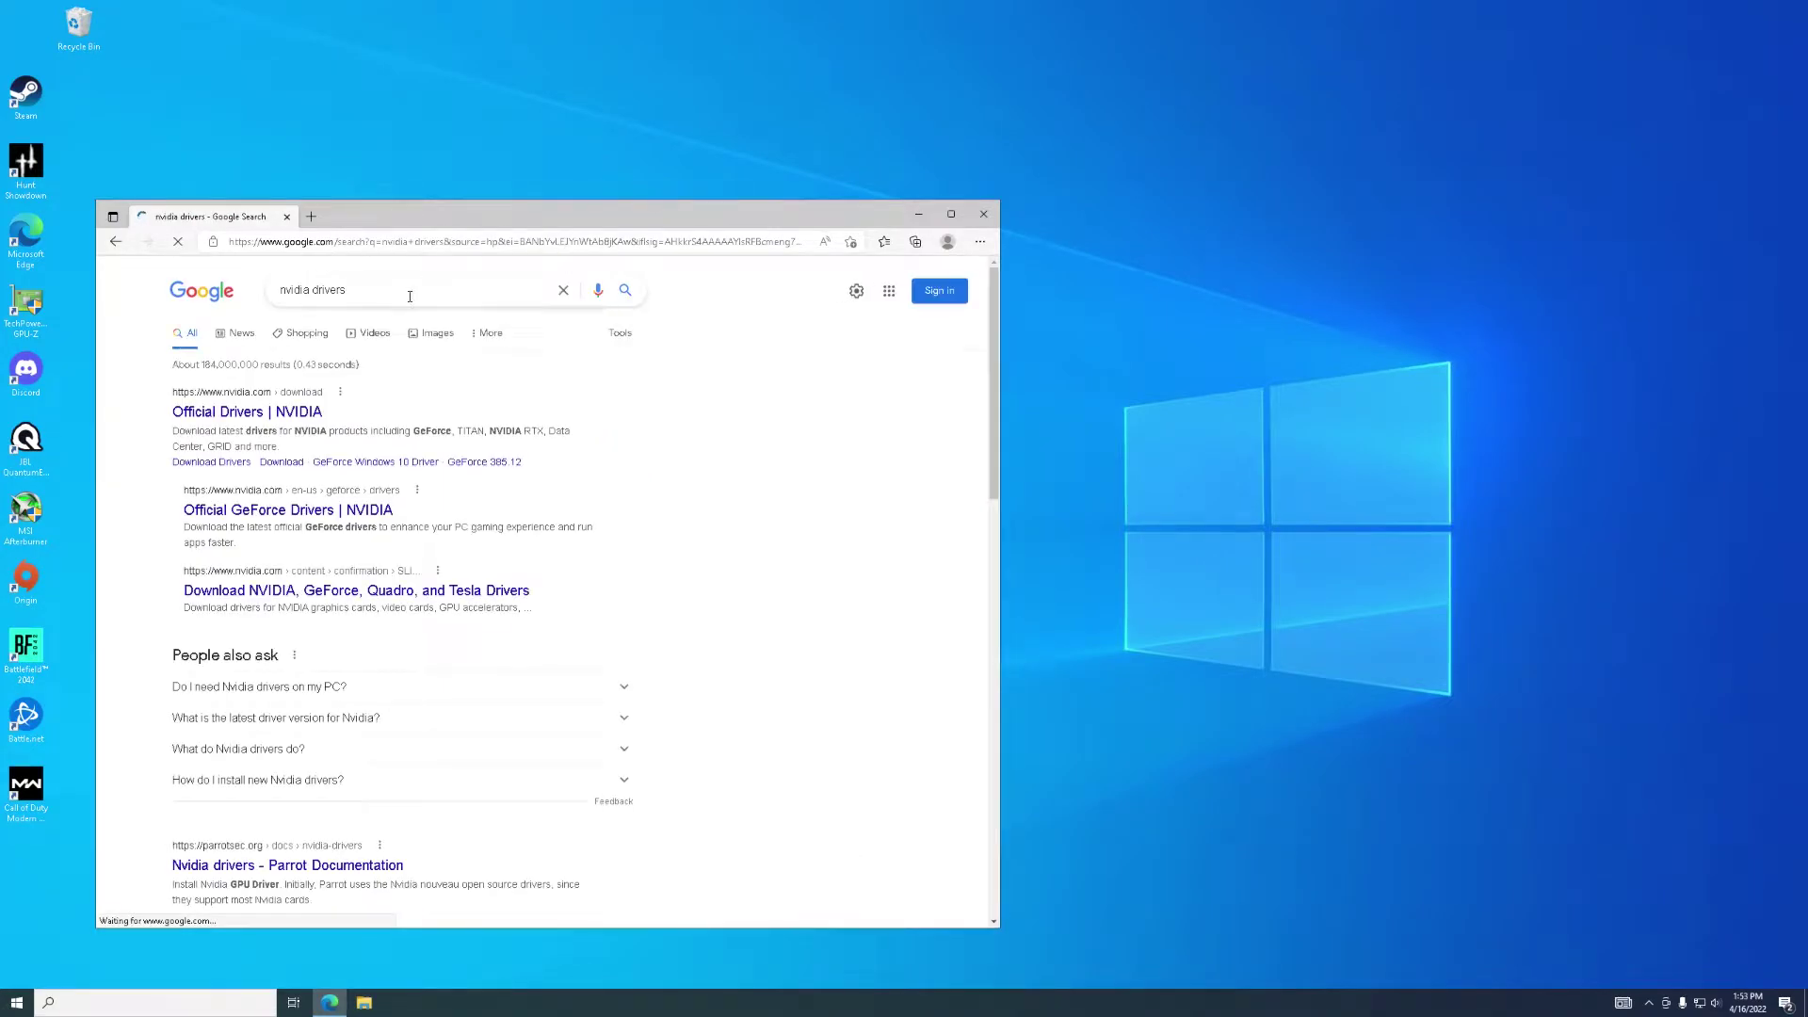
left_click(268, 415)
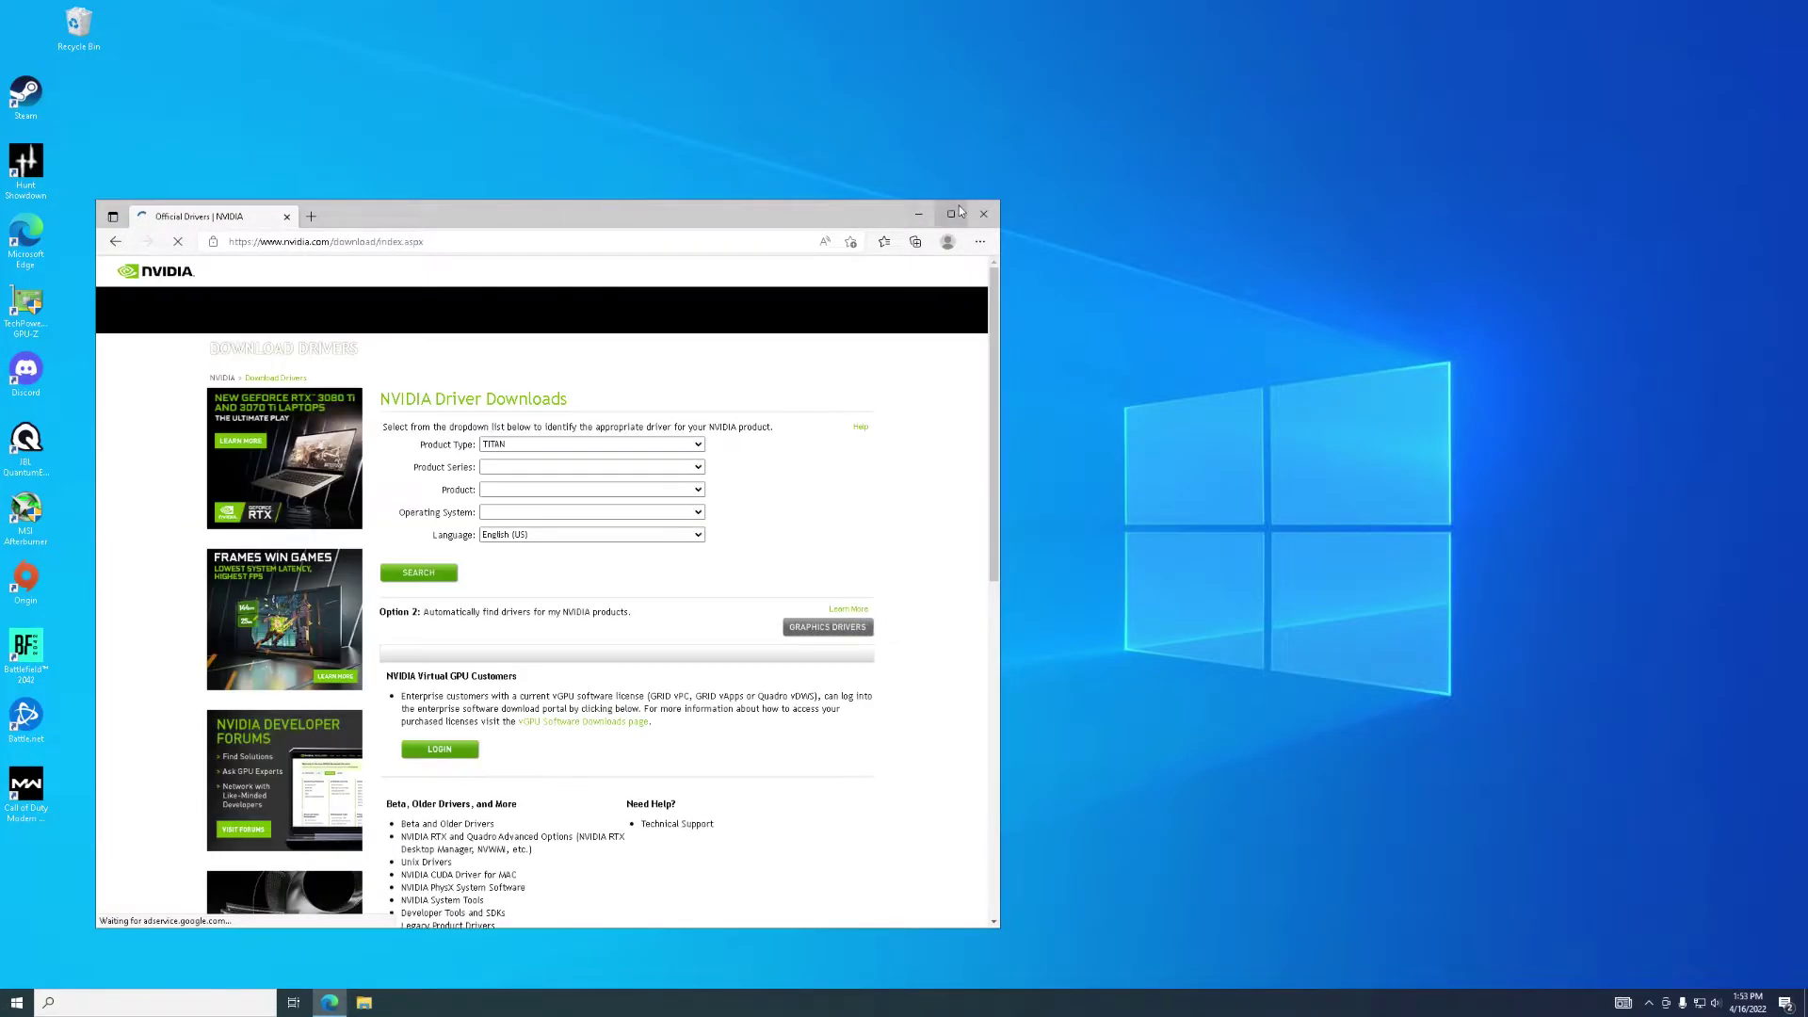
Step: In the maximized driver search page, choose product type GeForce, series GeForce RTX 30 Series and product GeForce RTX 3080 Ti
left_click(955, 214)
left_click(1053, 239)
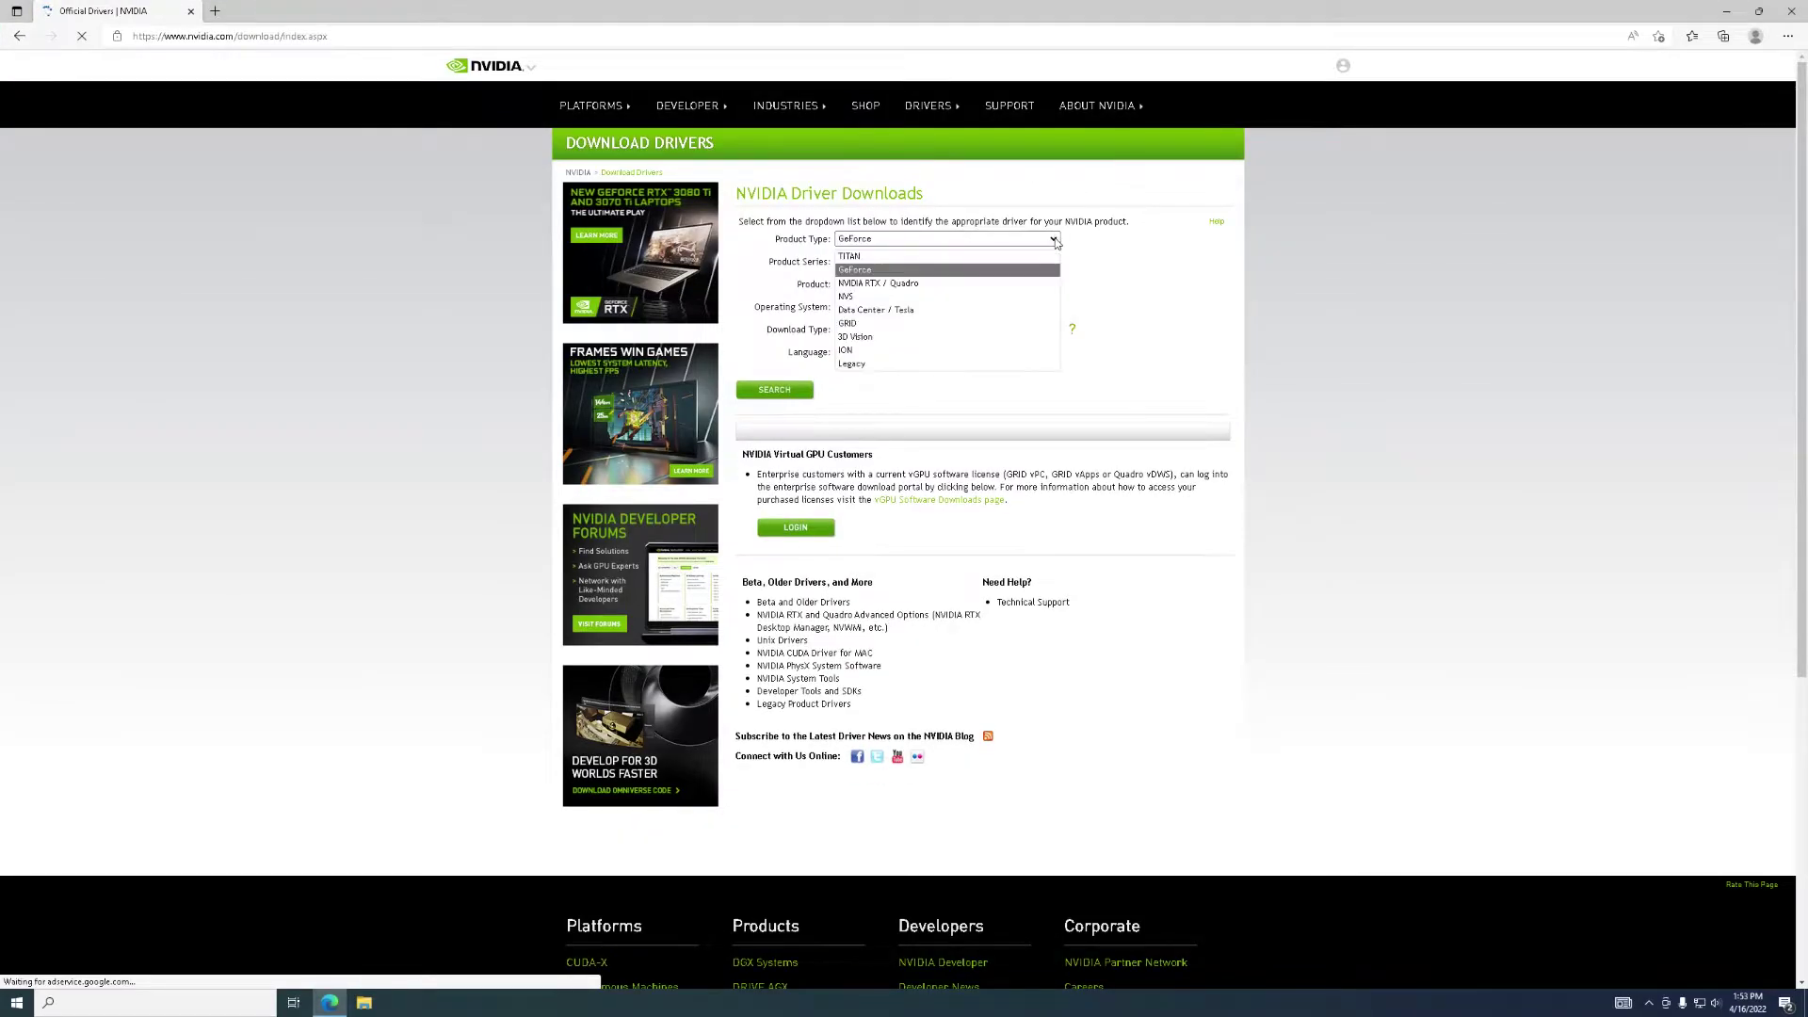
left_click(1039, 269)
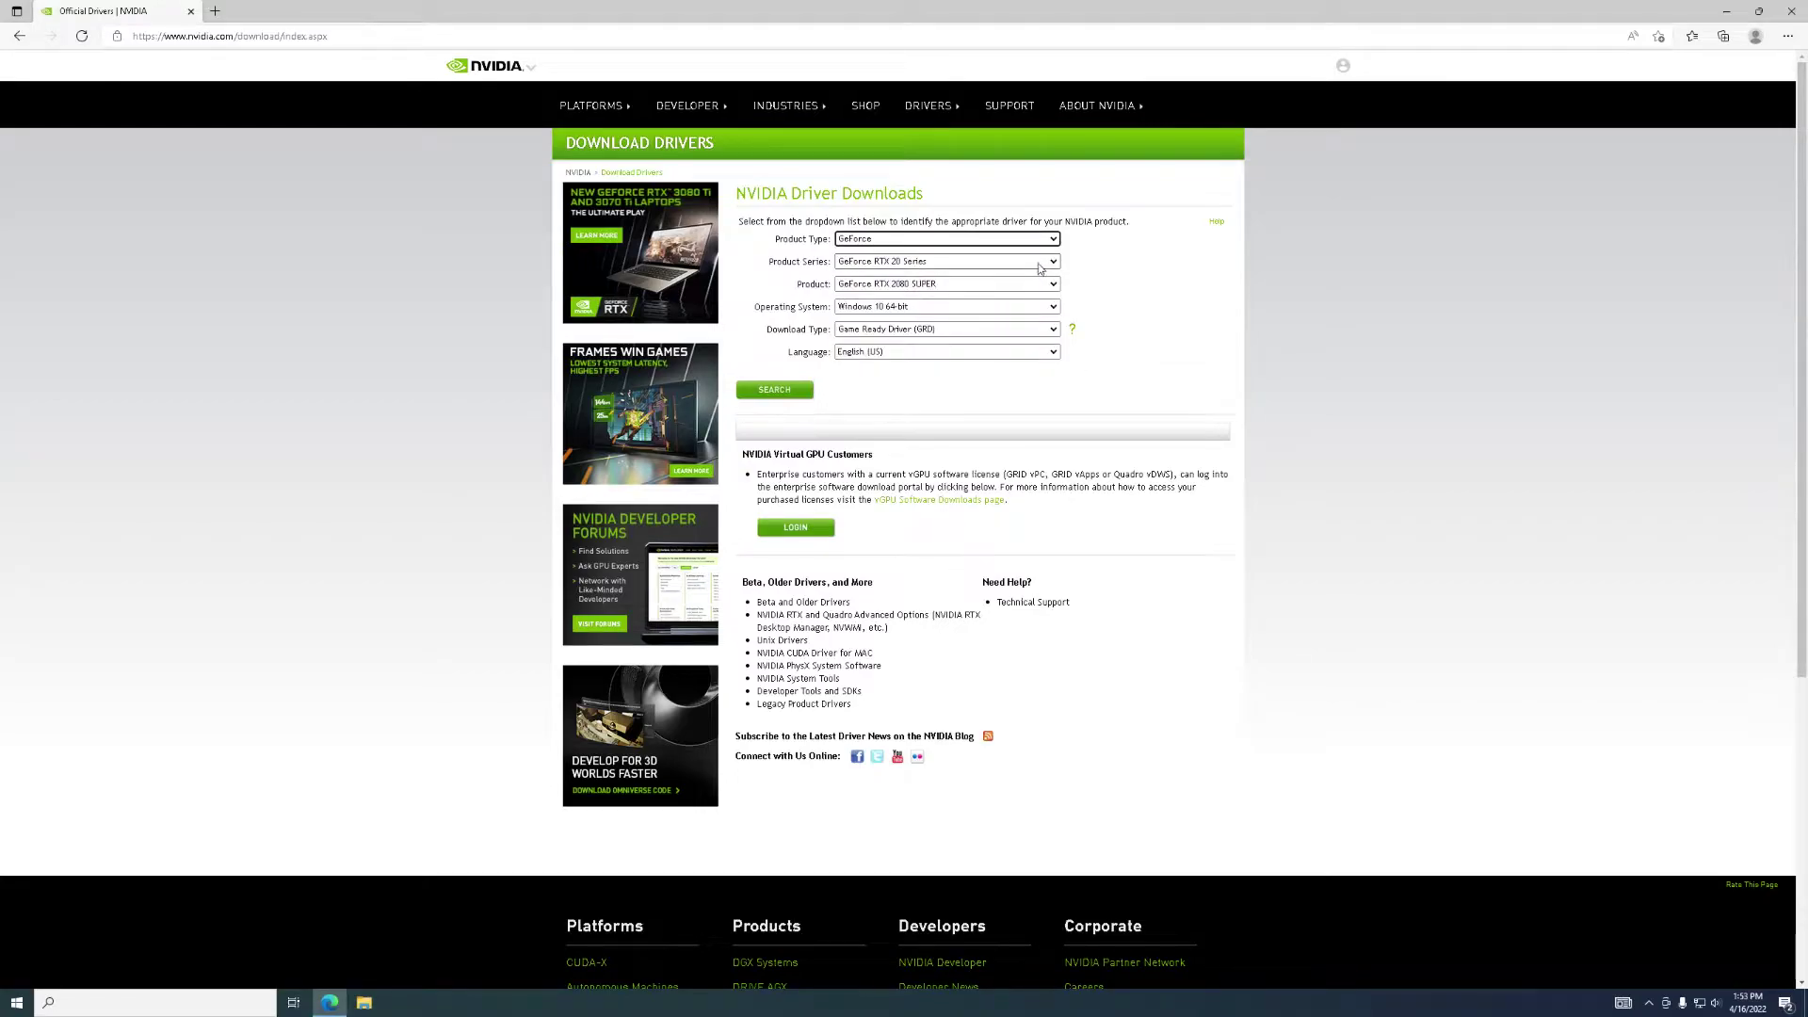
left_click(1053, 263)
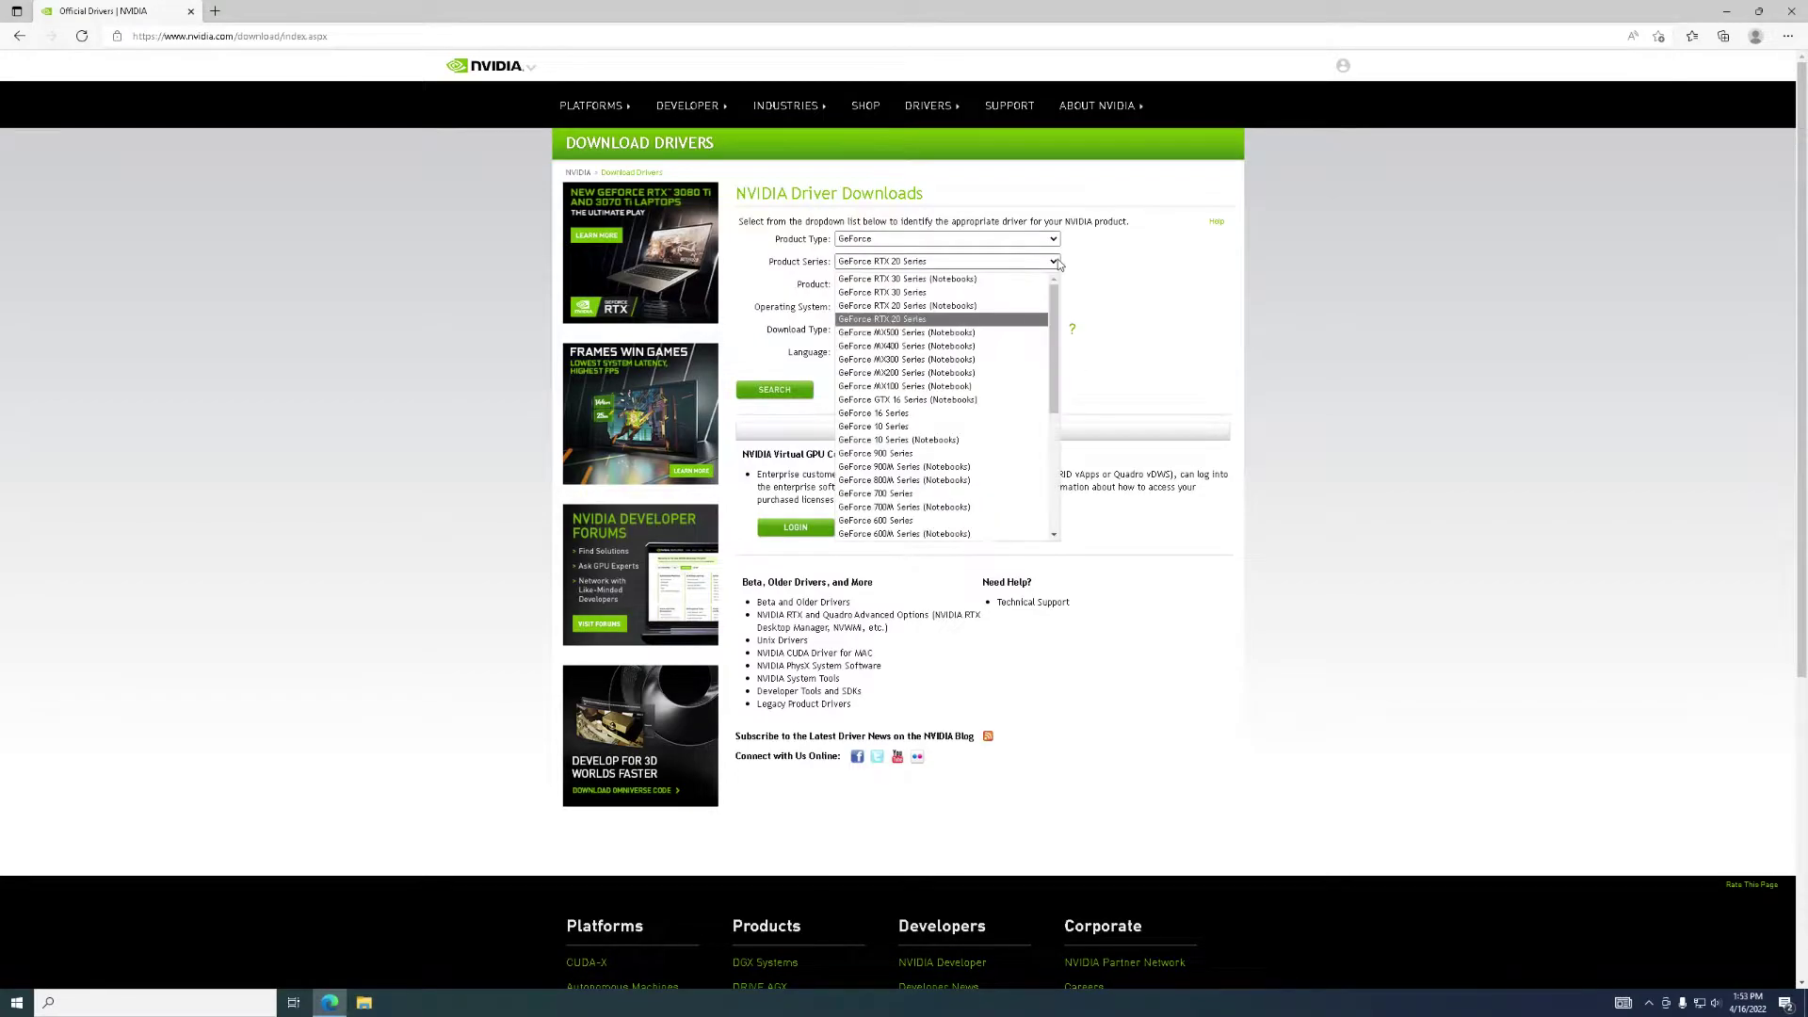
left_click(1022, 294)
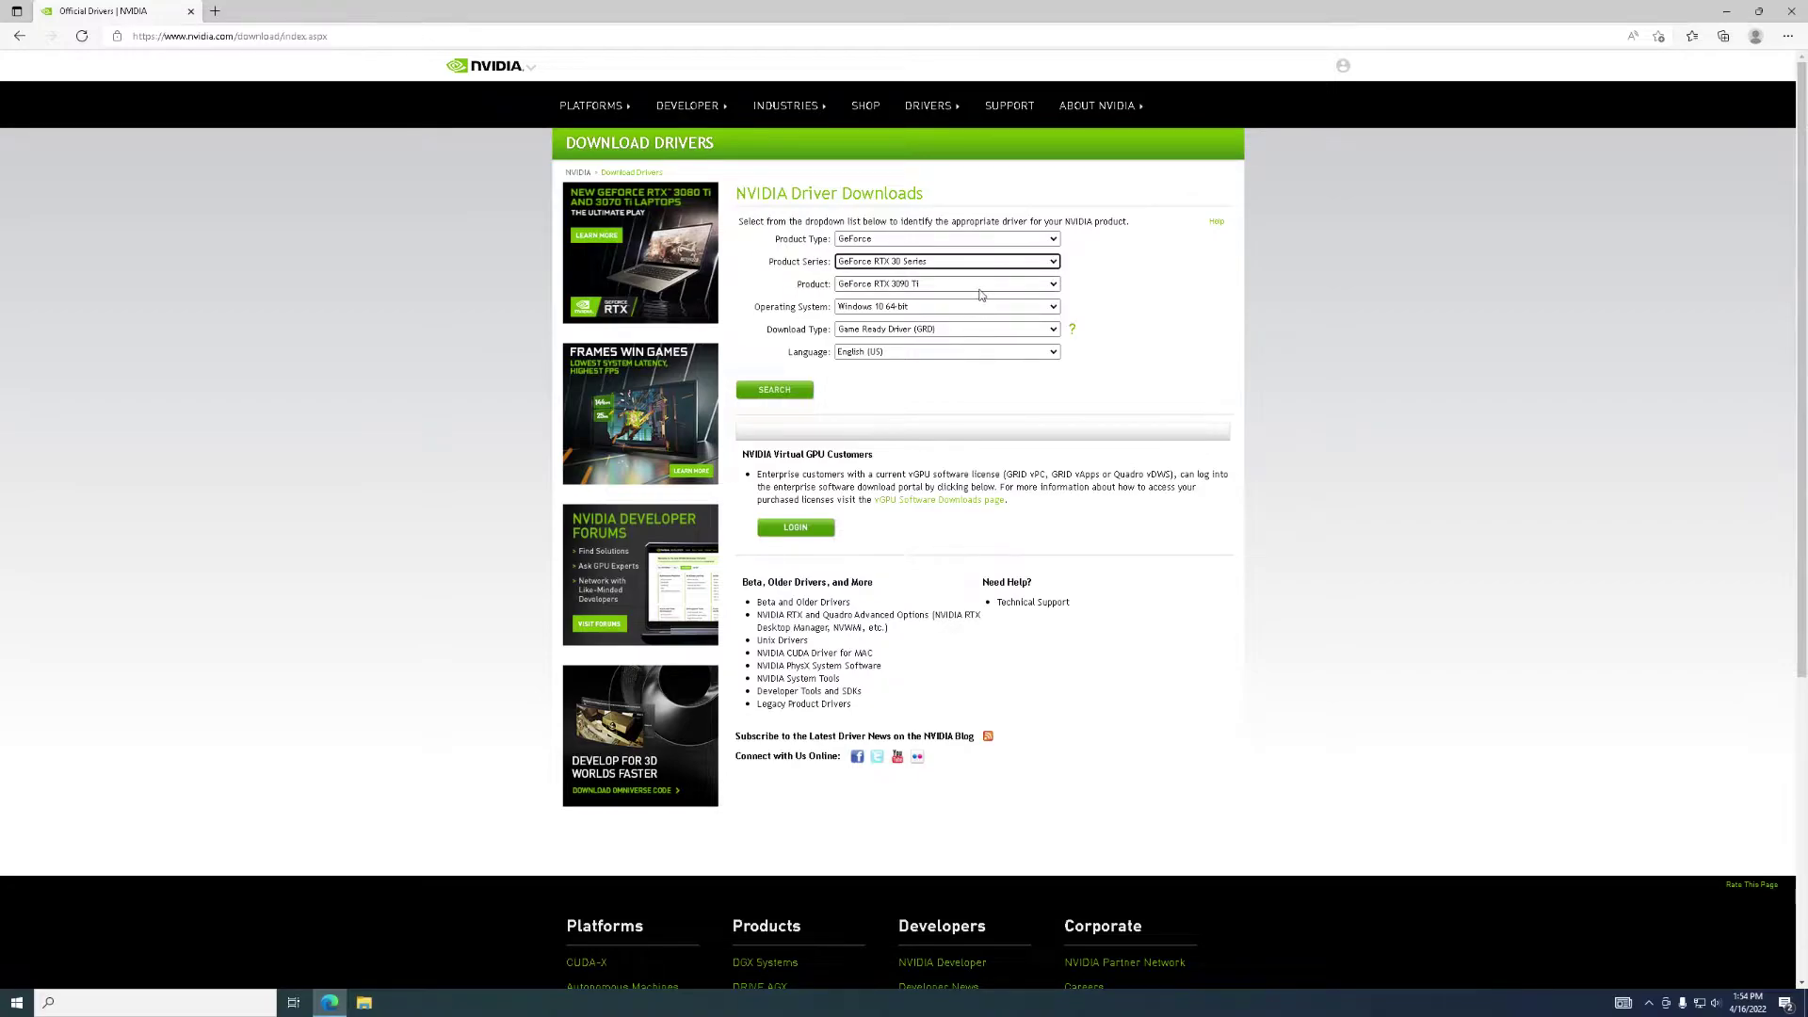
left_click(981, 285)
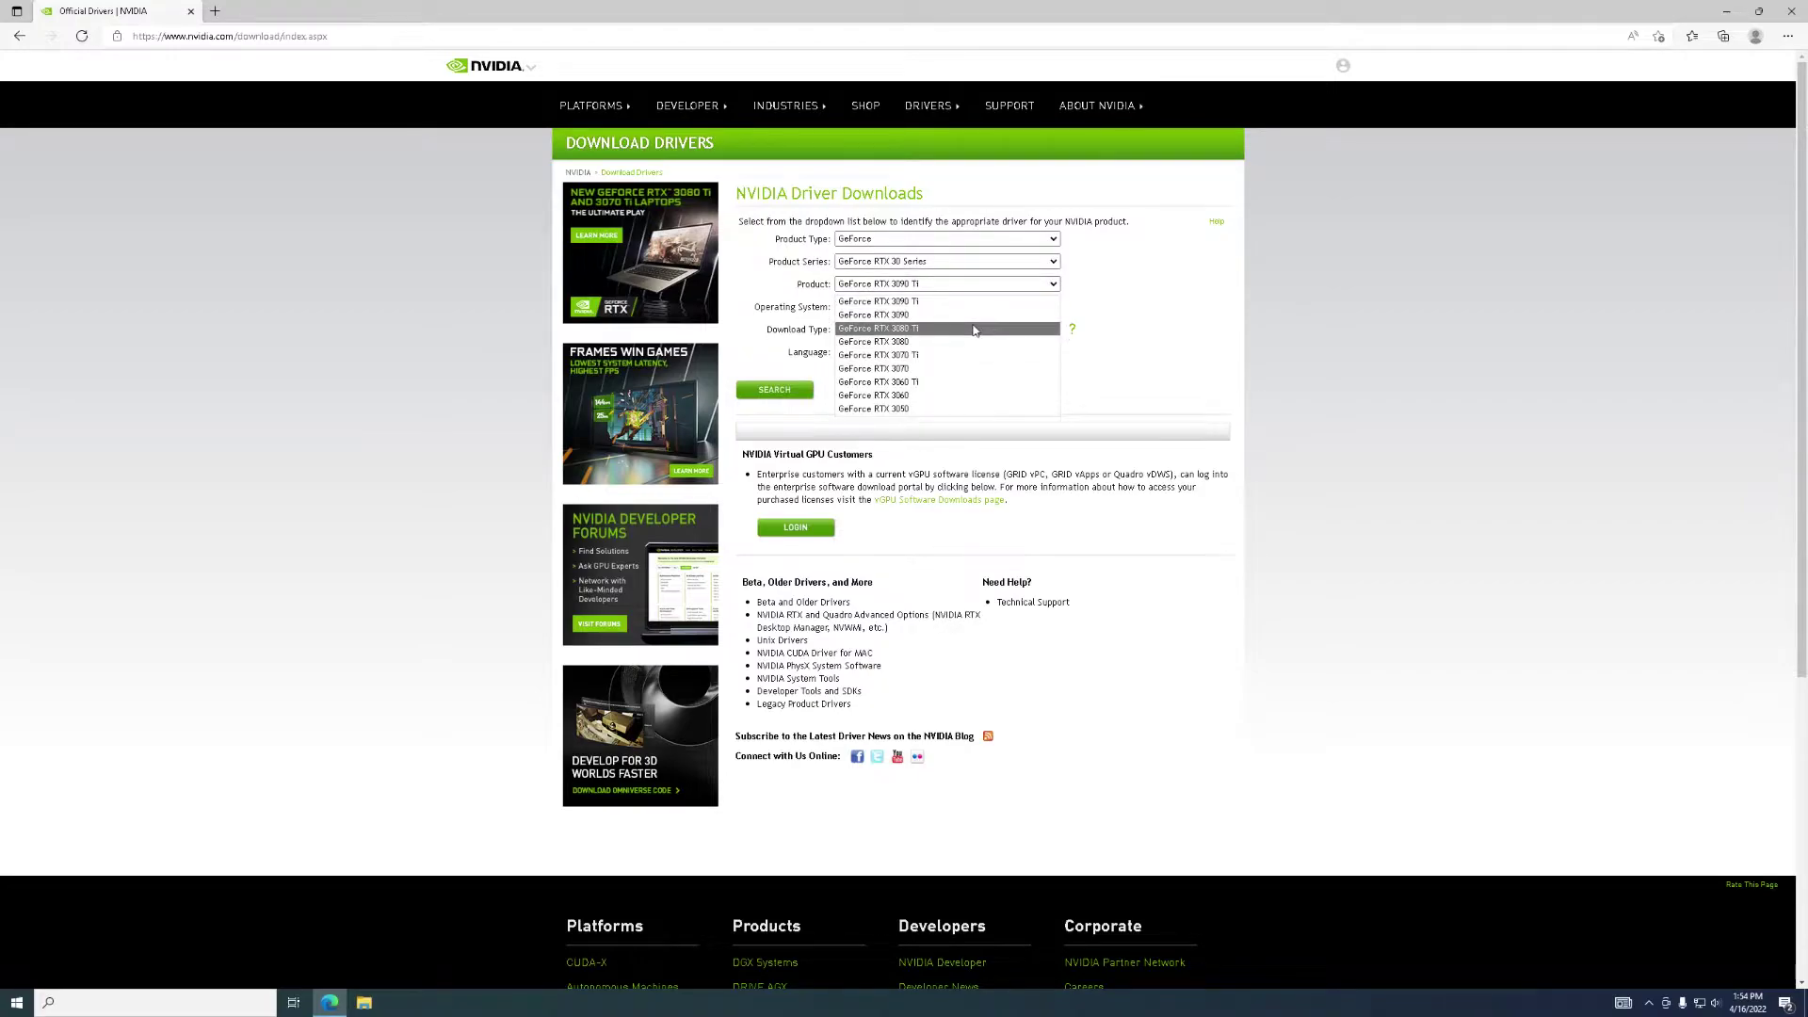
left_click(975, 328)
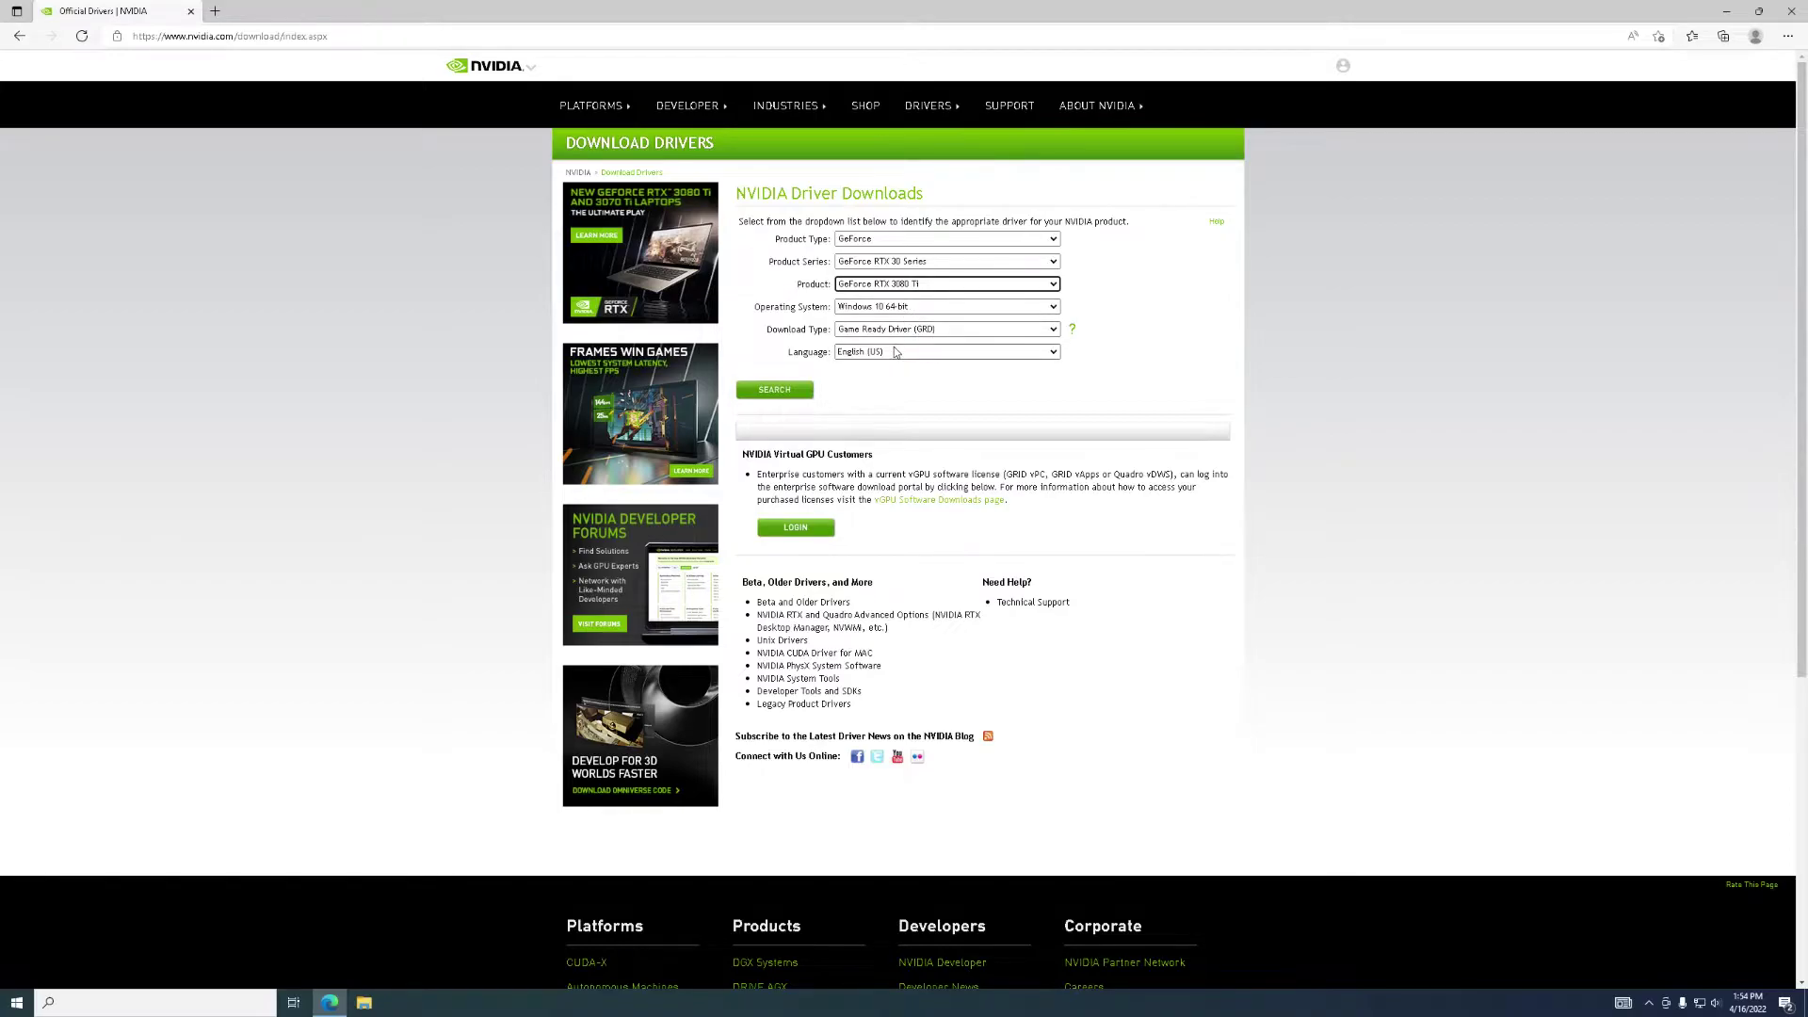
Step: Search for the matching Game Ready Driver and download it
left_click(773, 392)
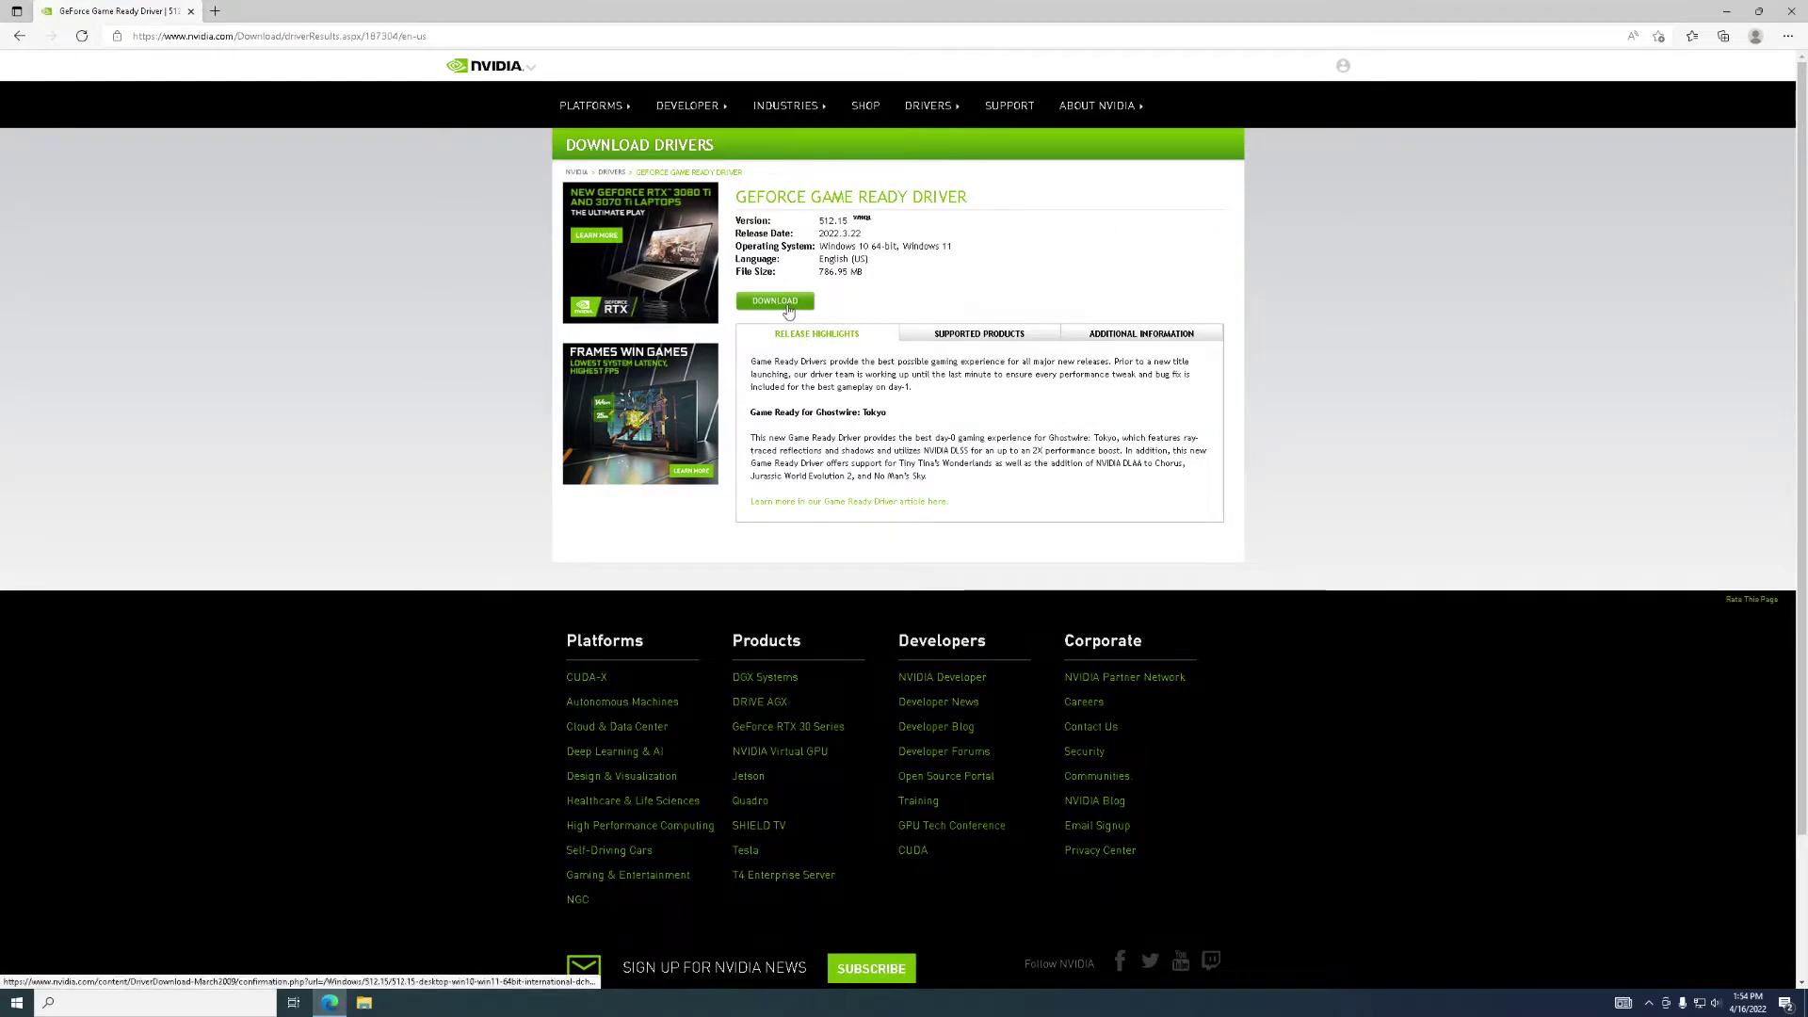
left_click(782, 301)
left_click(956, 270)
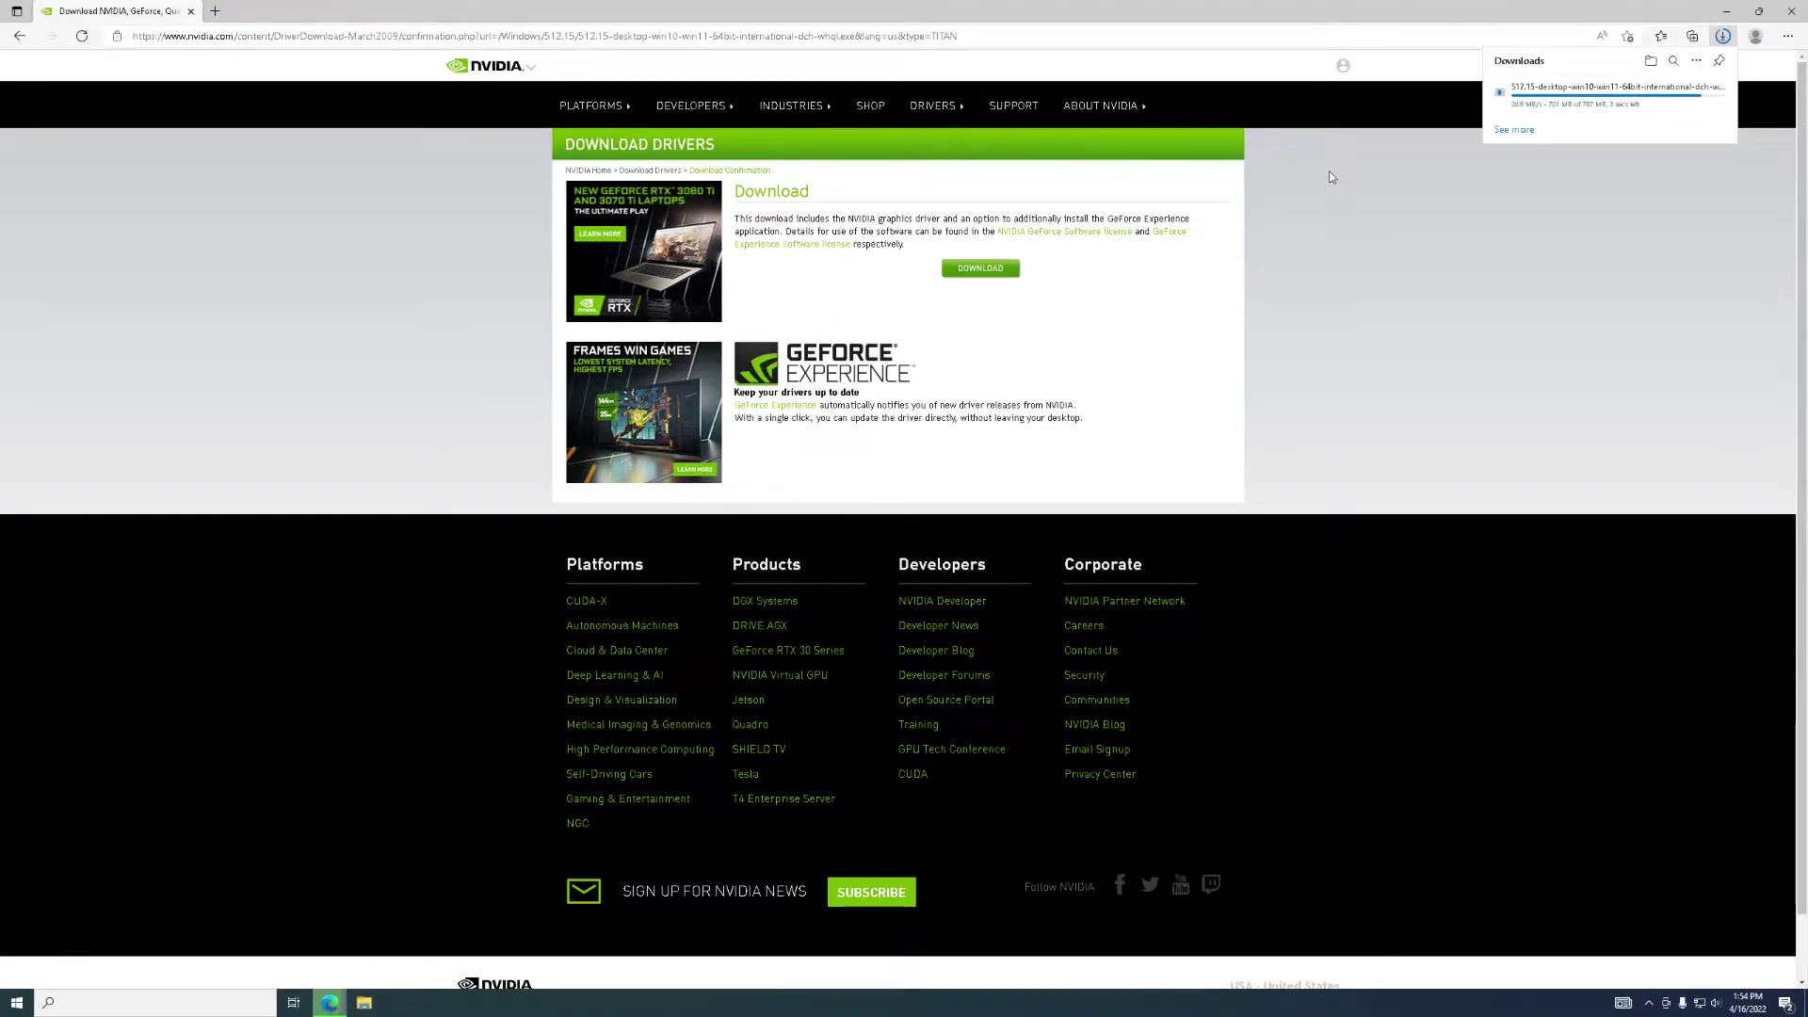
Step: Run the downloaded NVIDIA driver package with the default extraction path and install the driver with GeForce Experience using the Express option
left_click(1527, 100)
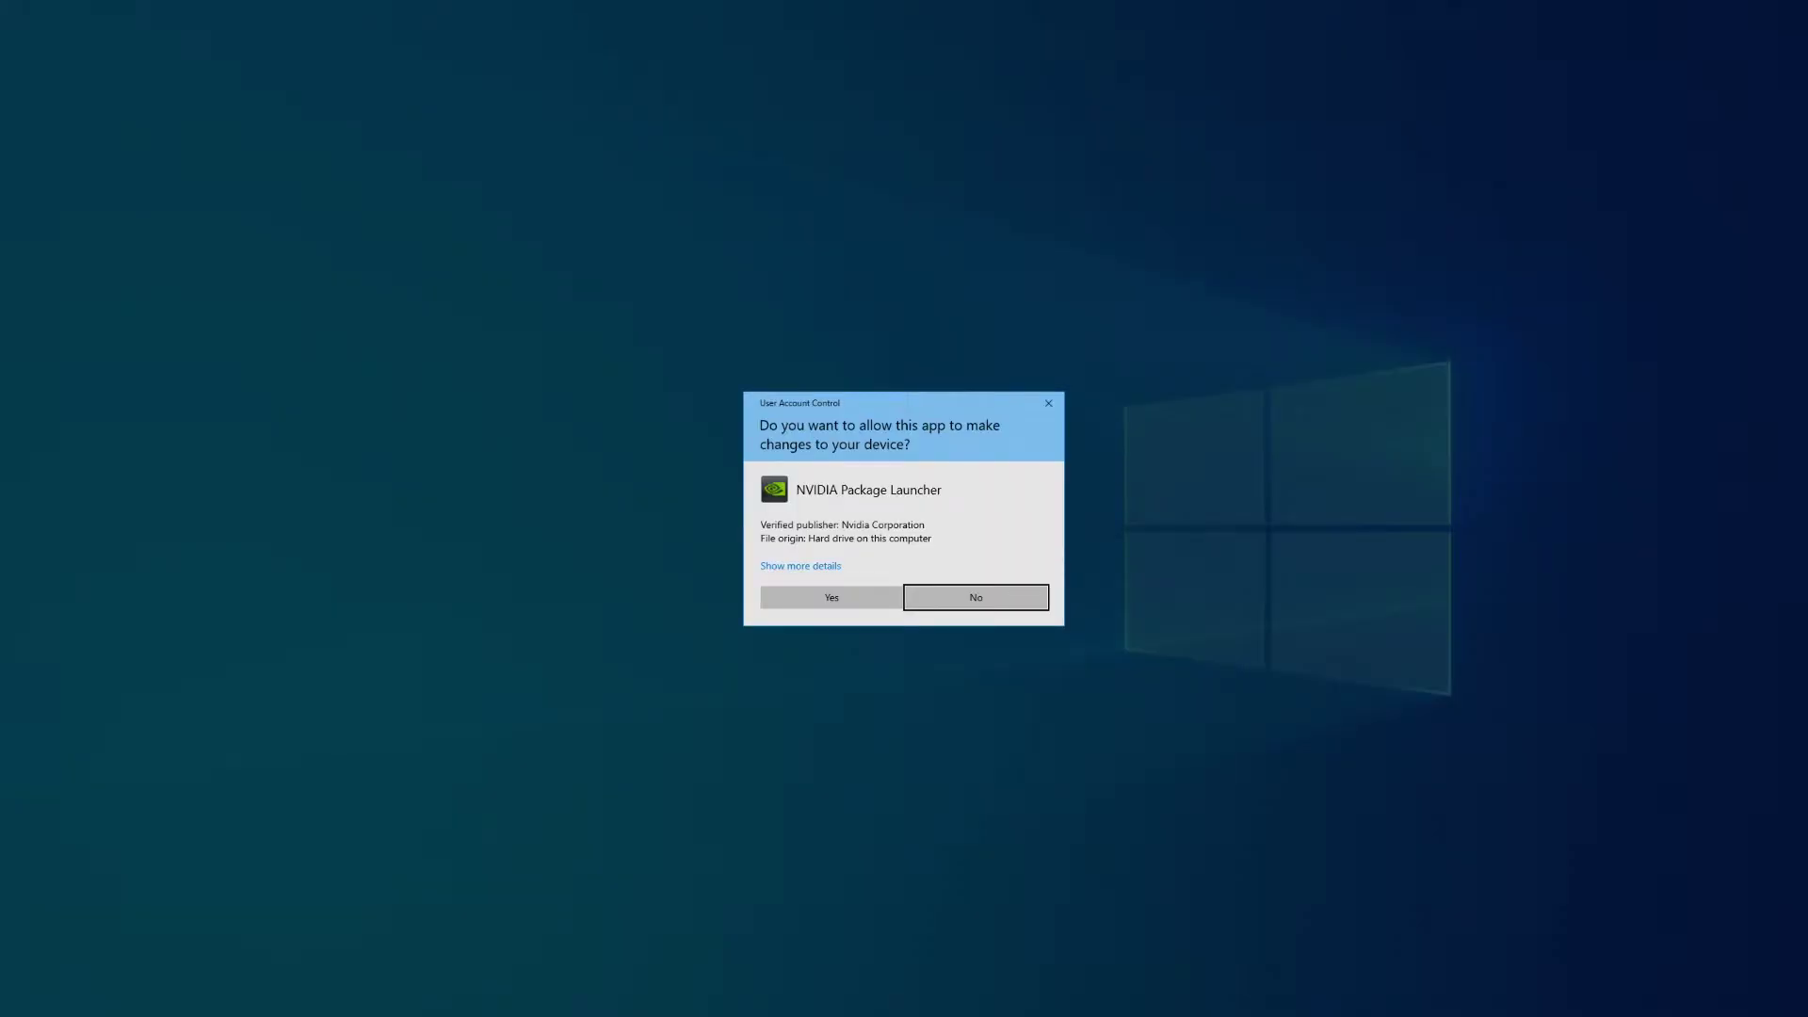
left_click(833, 598)
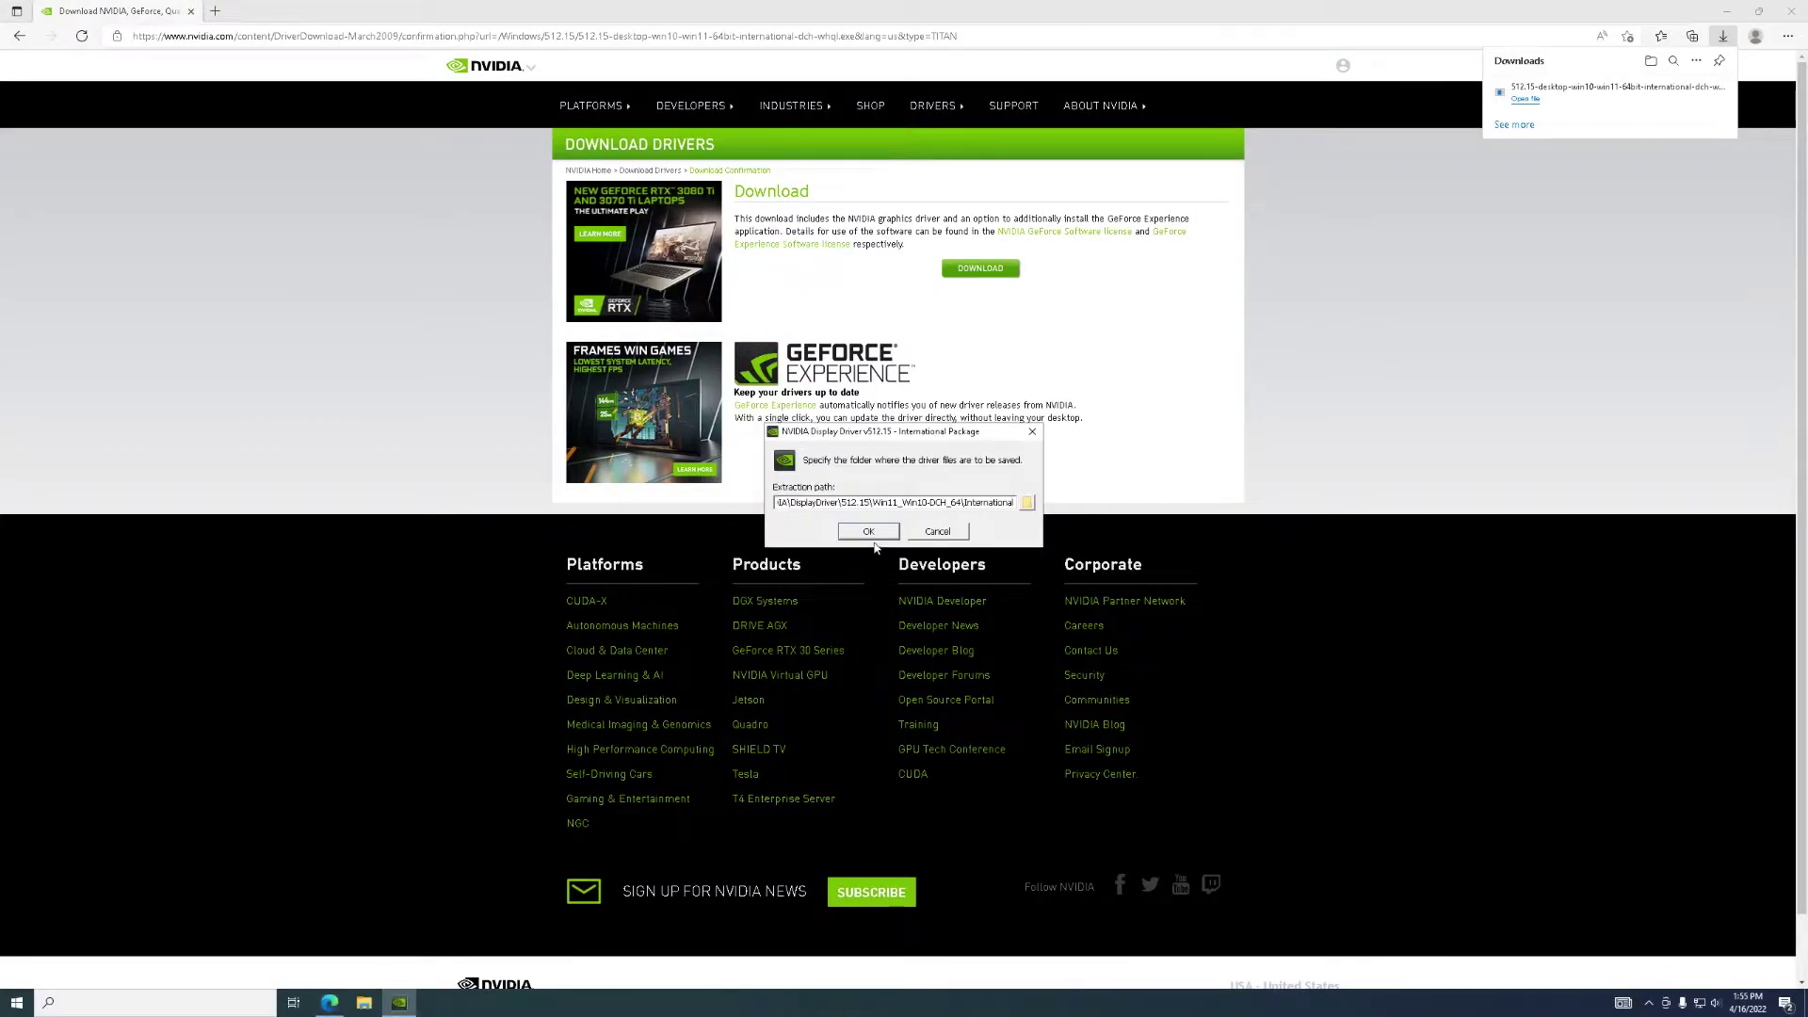
left_click(868, 532)
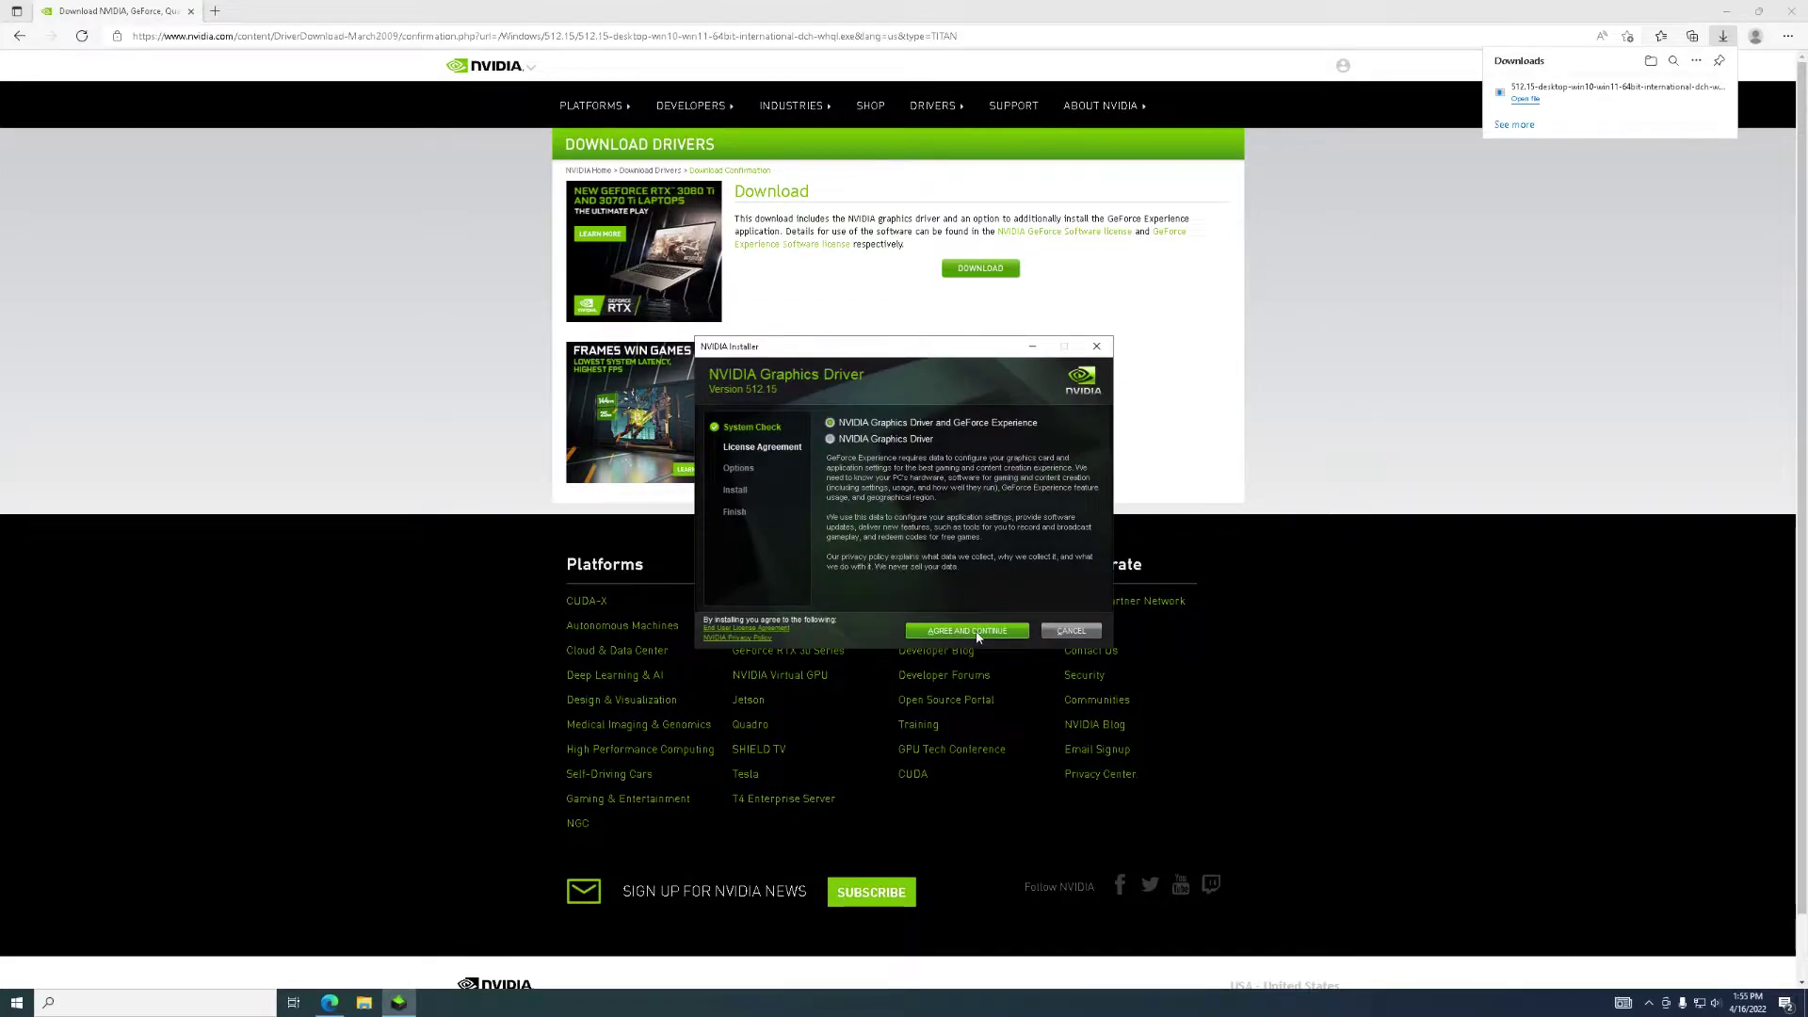
left_click(979, 636)
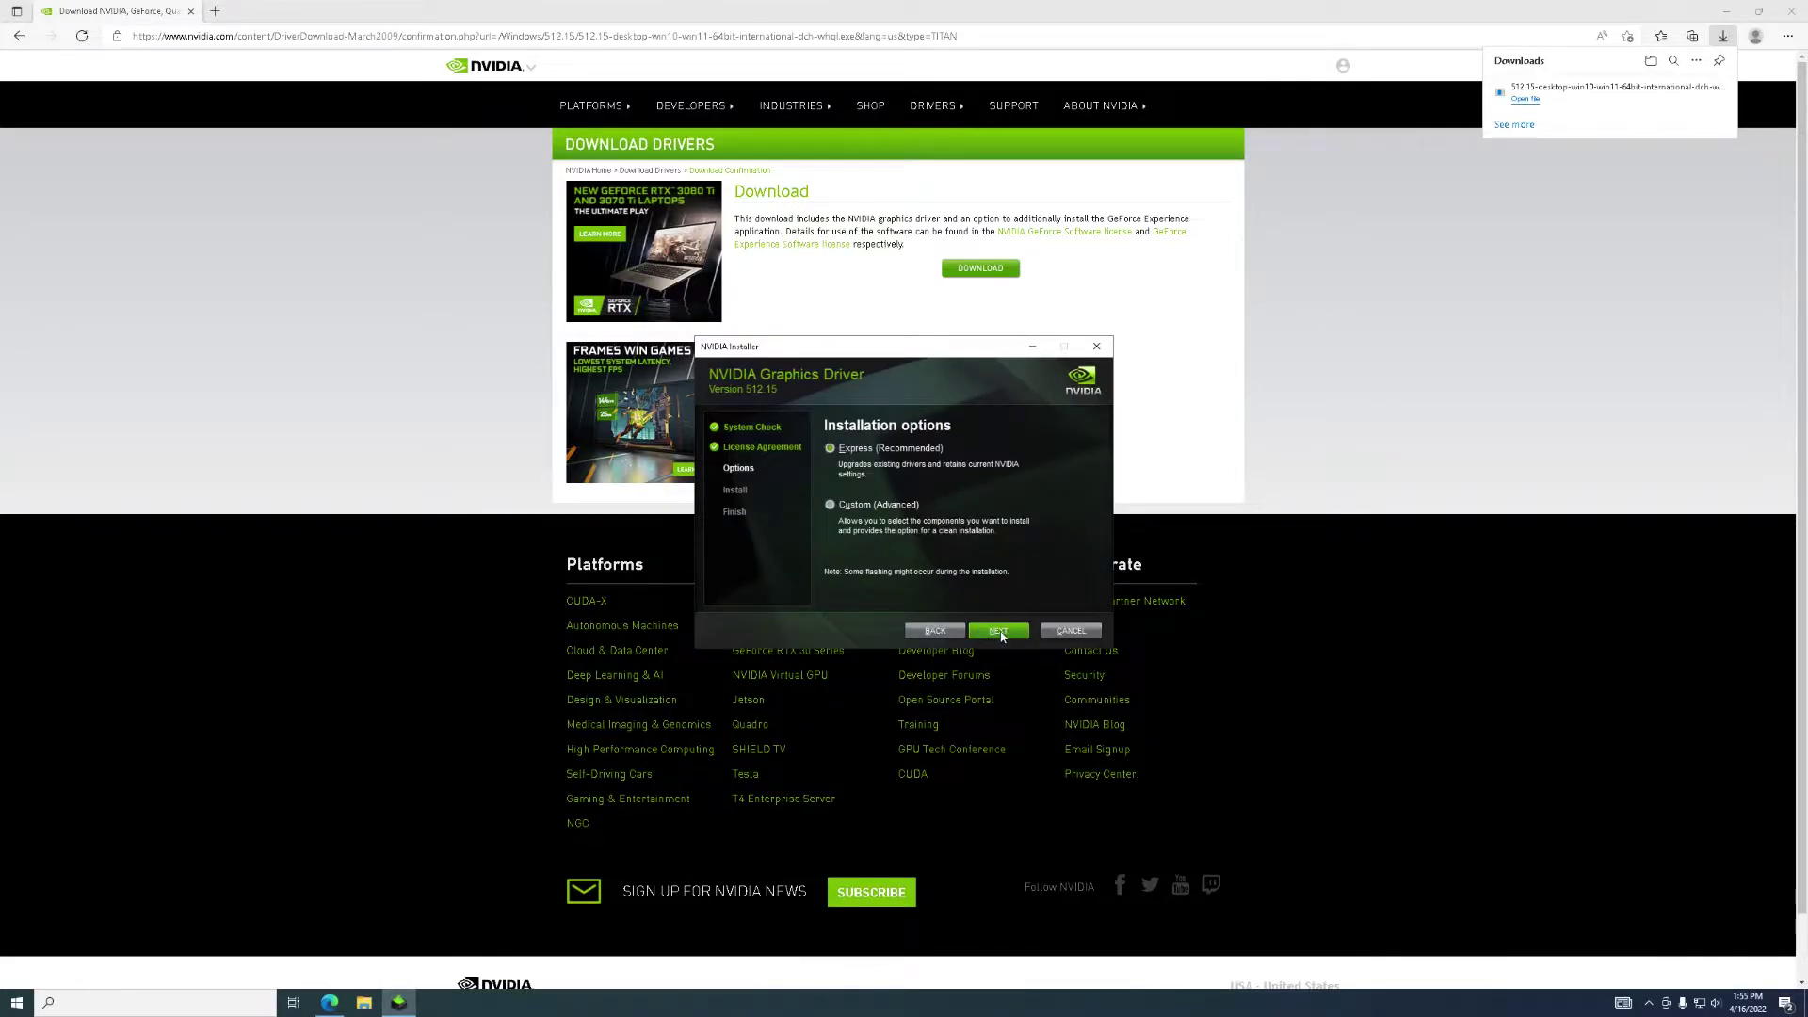
left_click(999, 631)
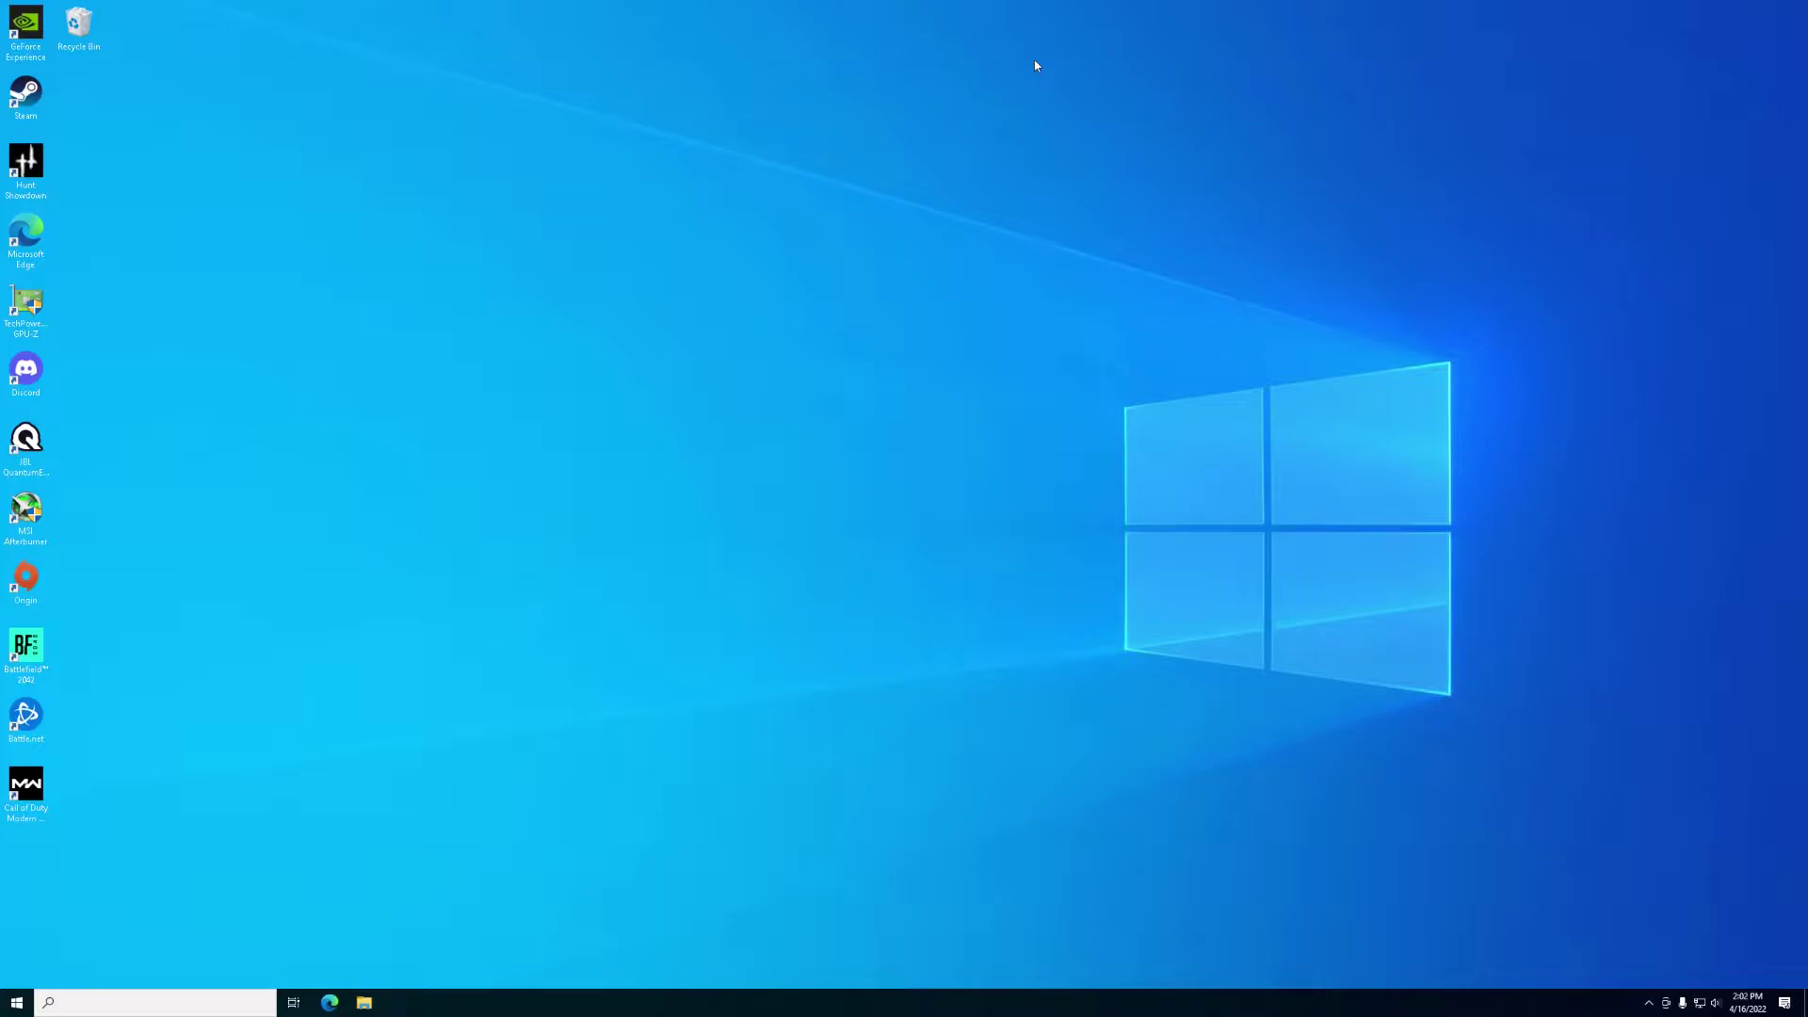
Step: Open the NVIDIA Control Panel from the NVIDIA Settings entry among the hidden system icons
left_click(1651, 1006)
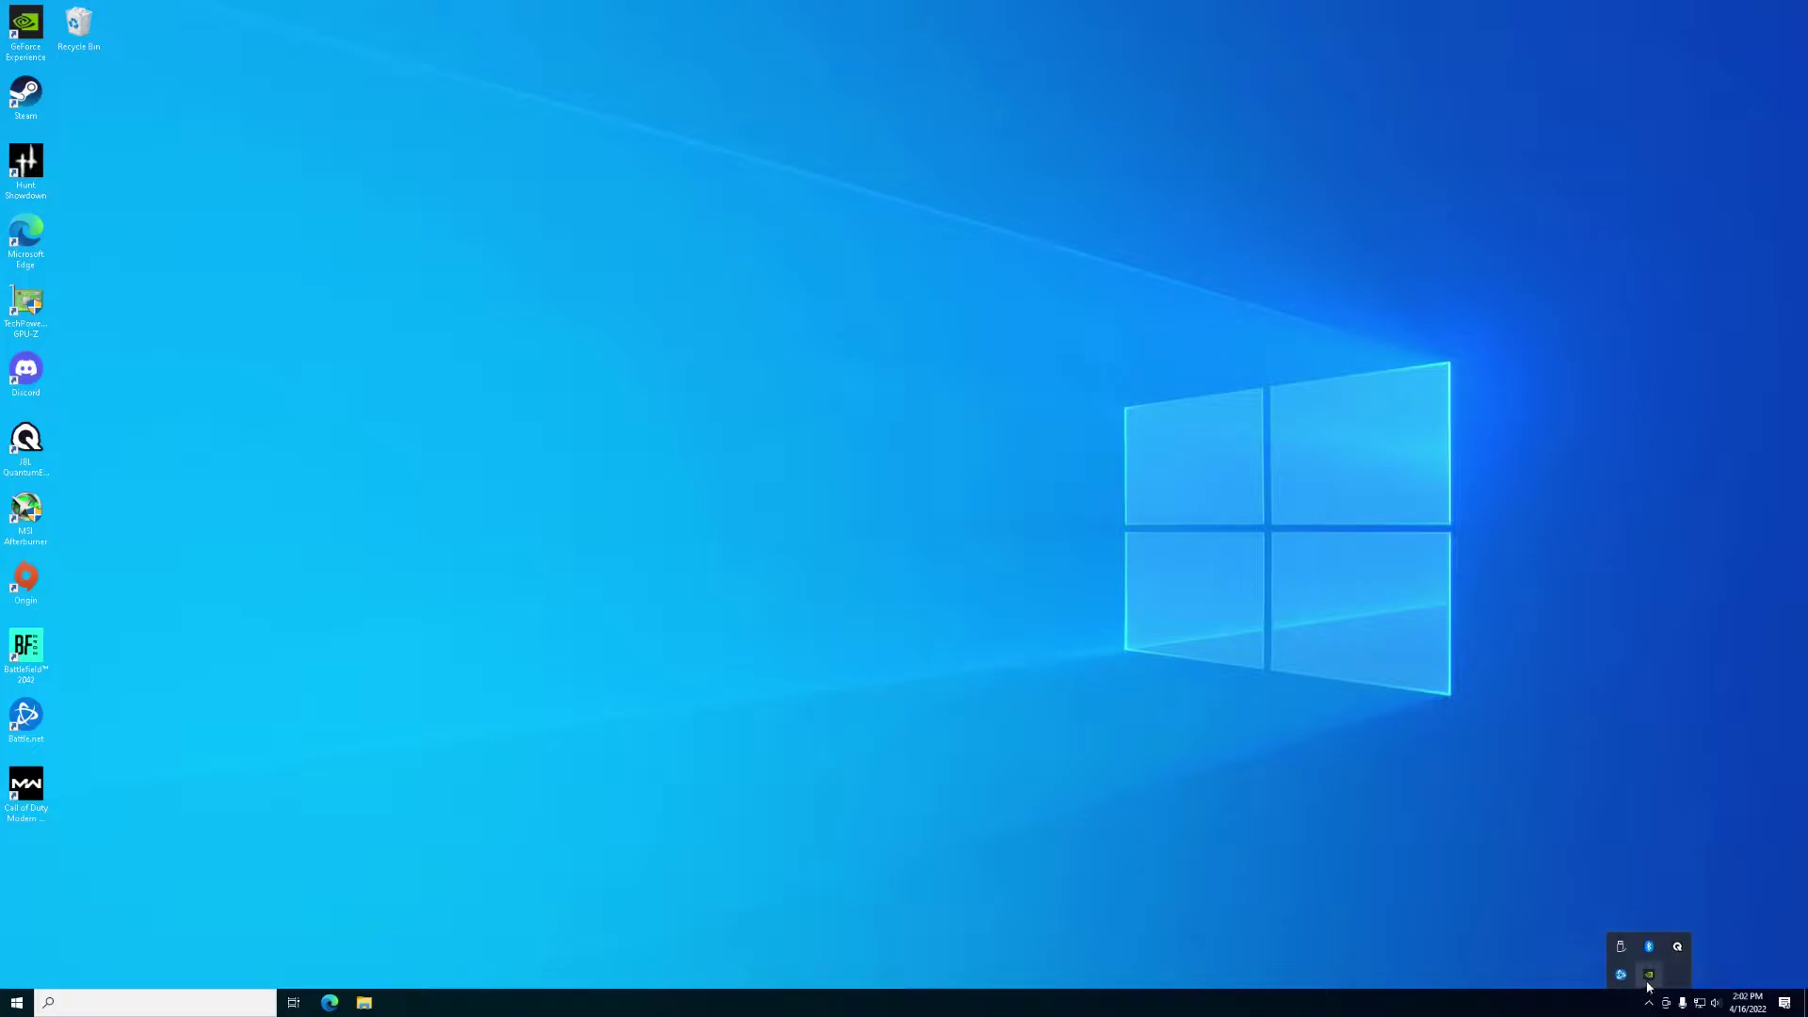
left_click(1415, 940)
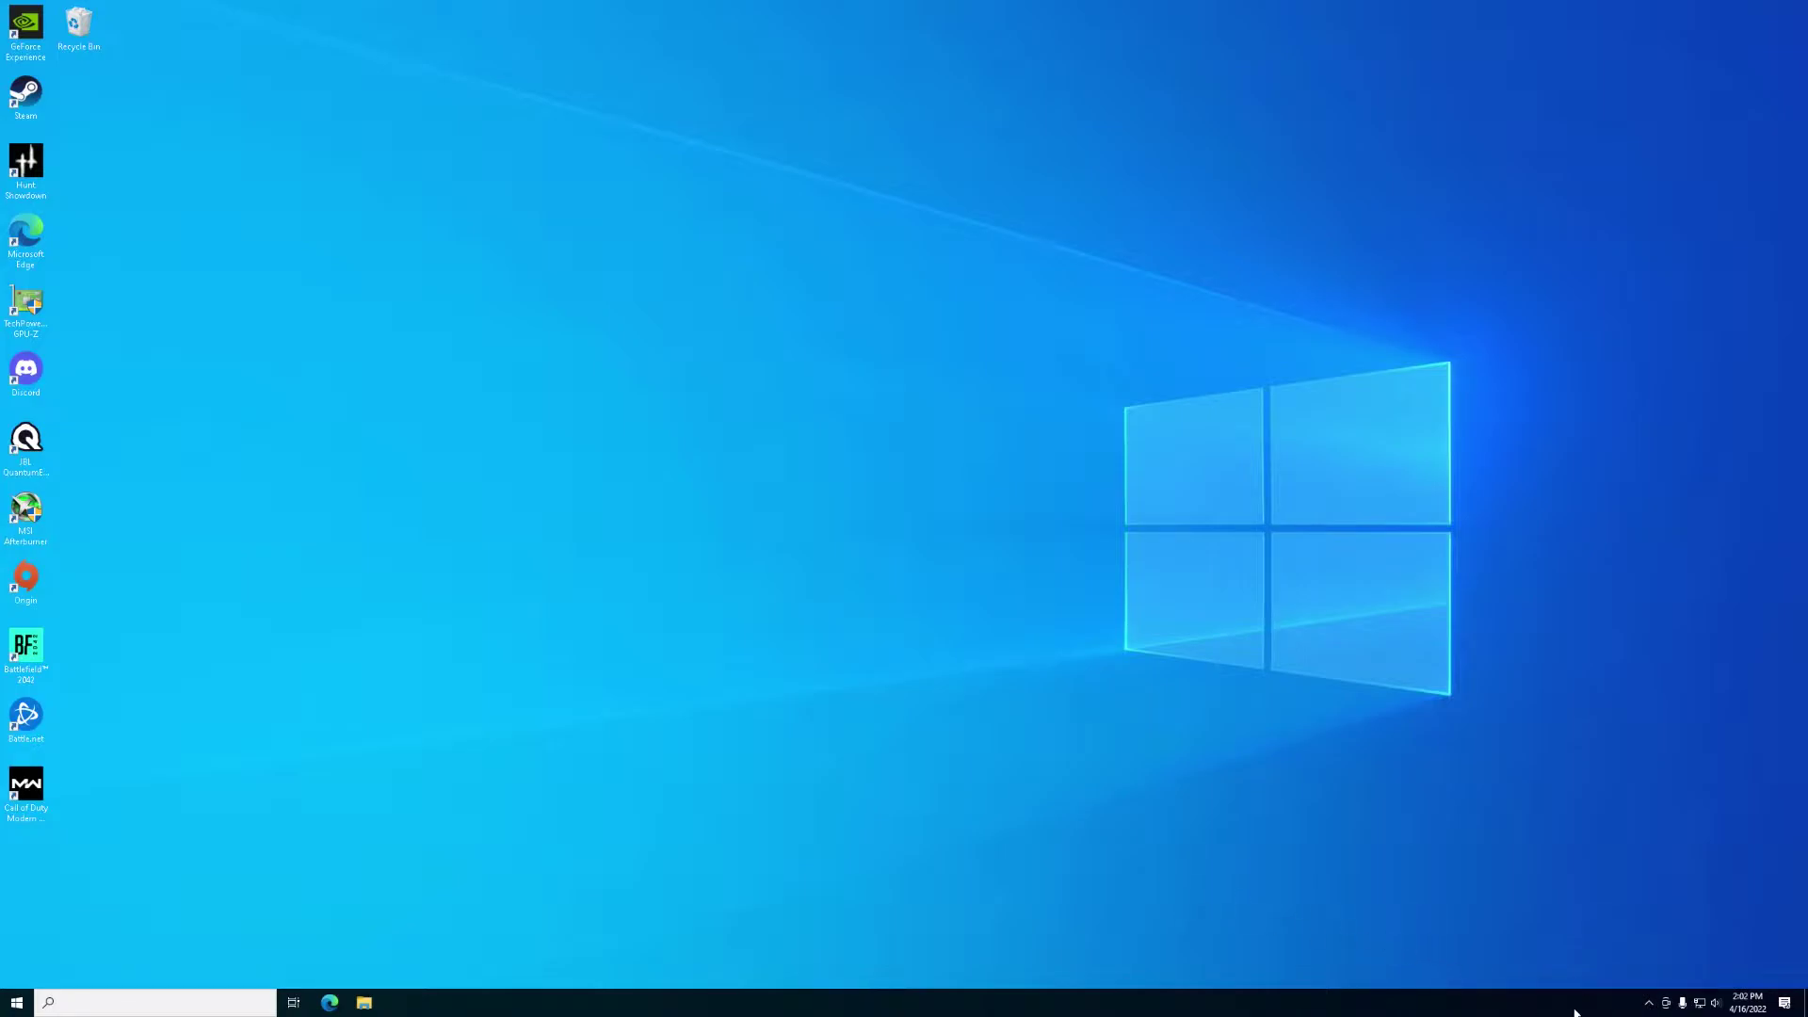
left_click(1650, 1004)
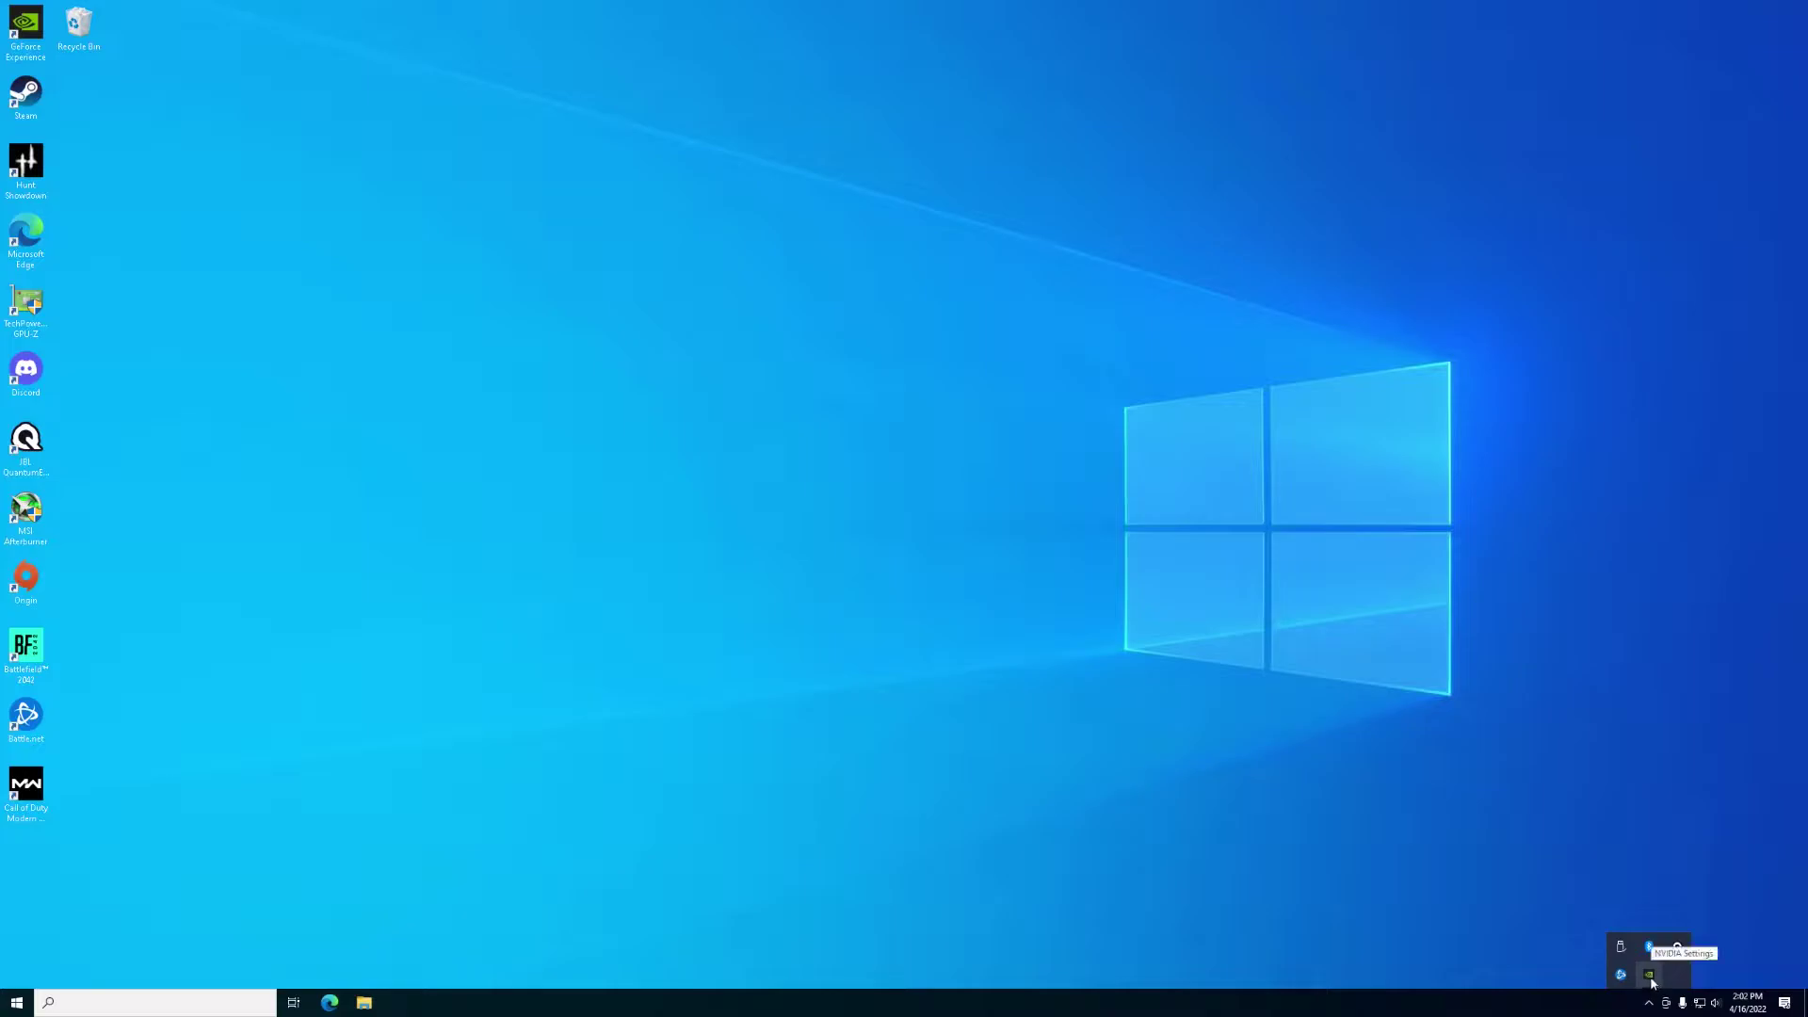
left_click(1651, 978)
left_click(1693, 929)
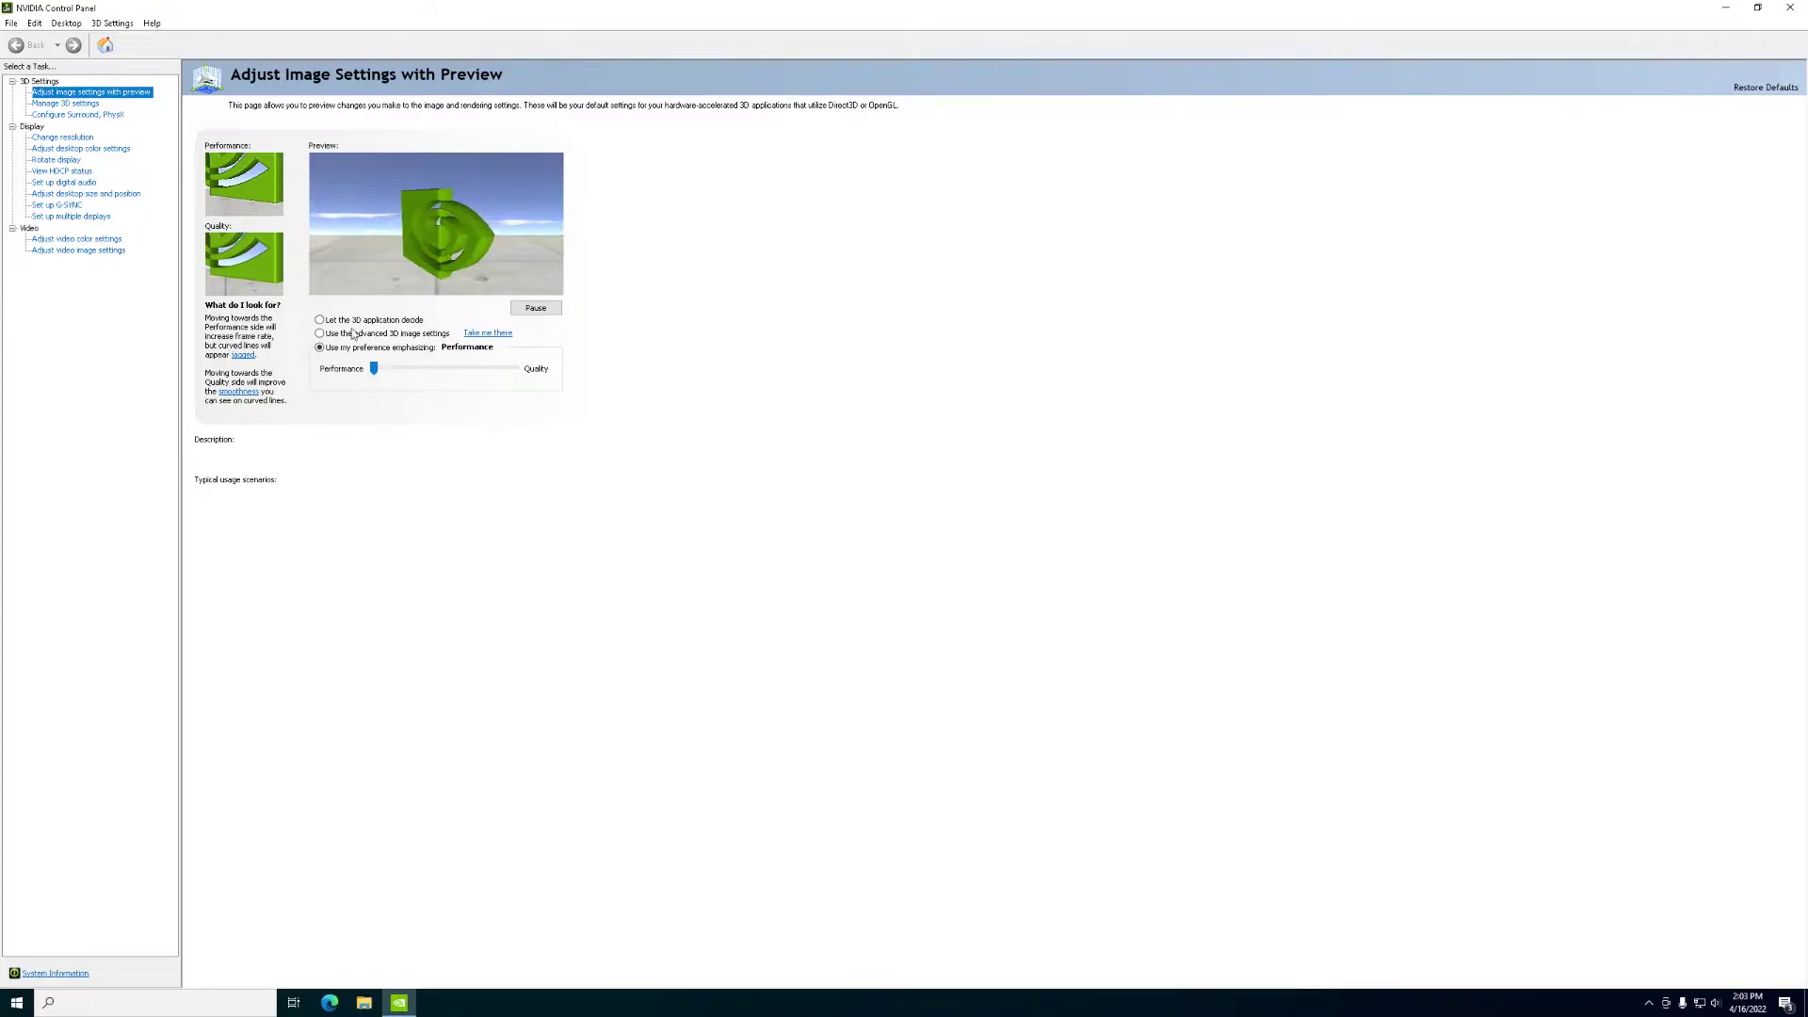
Step: Try the other image setting presets, set the preference emphasis to Performance and apply it
left_click(320, 321)
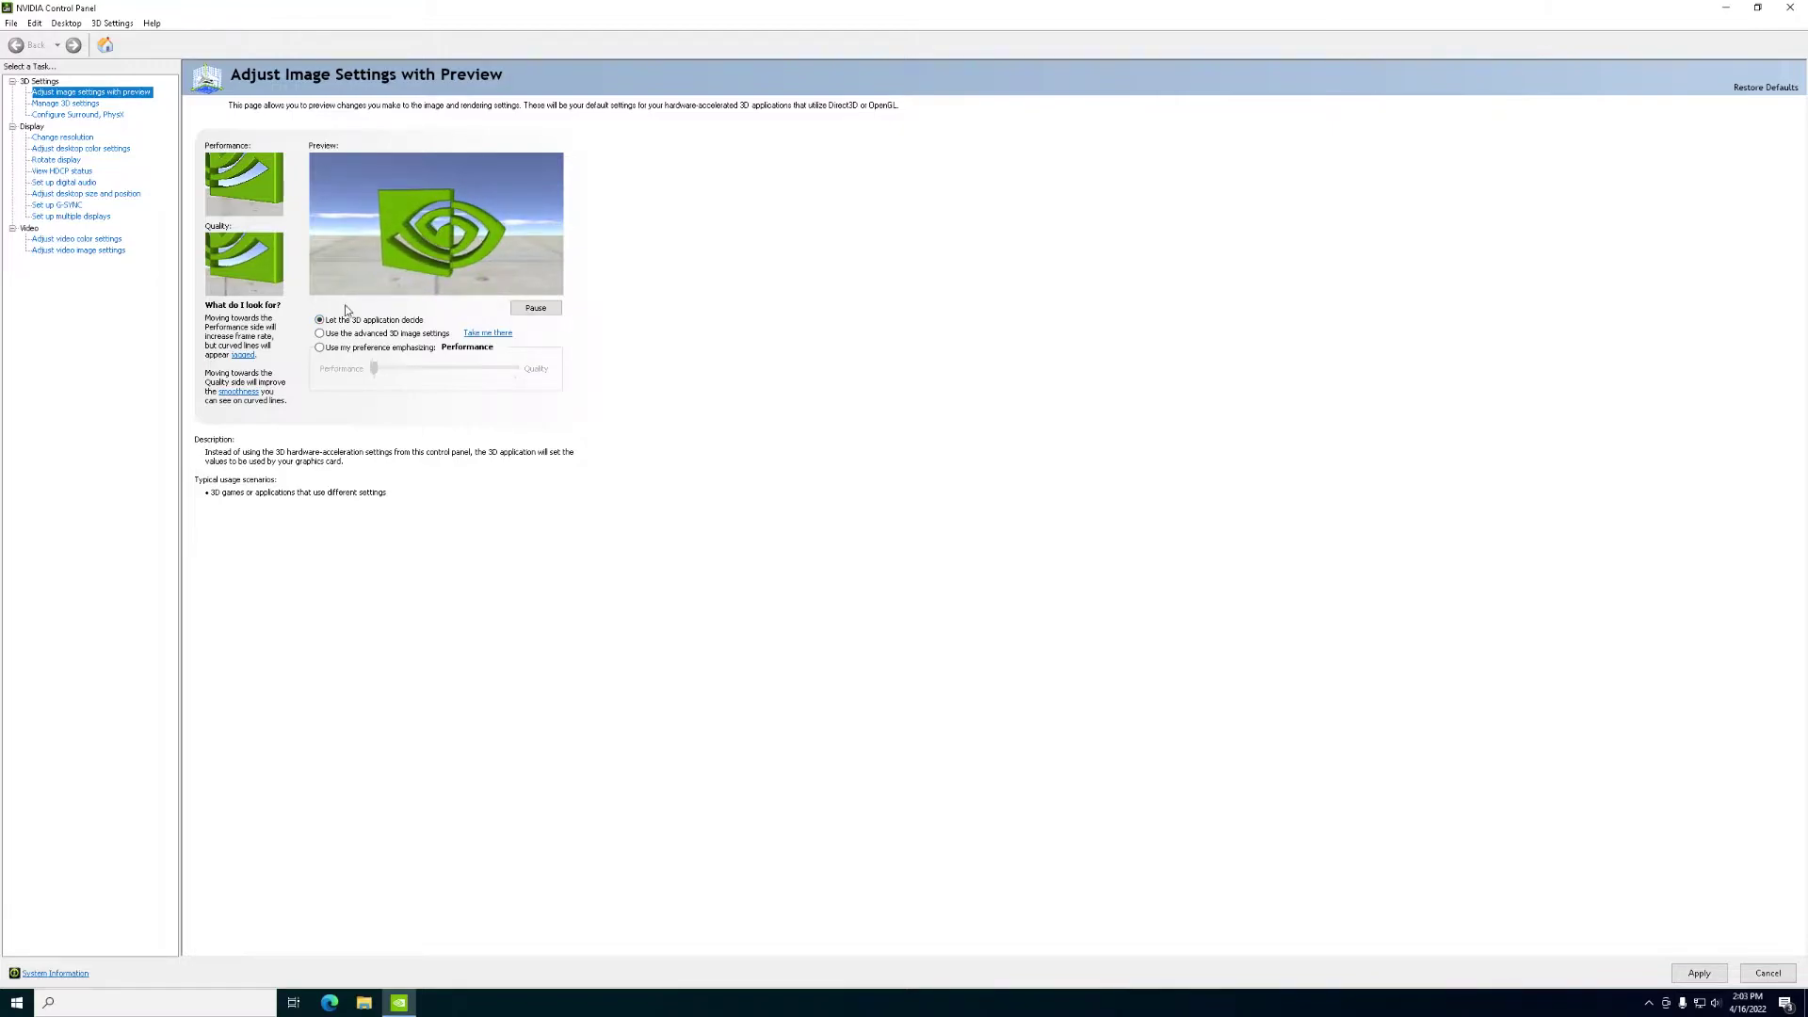
left_click(321, 348)
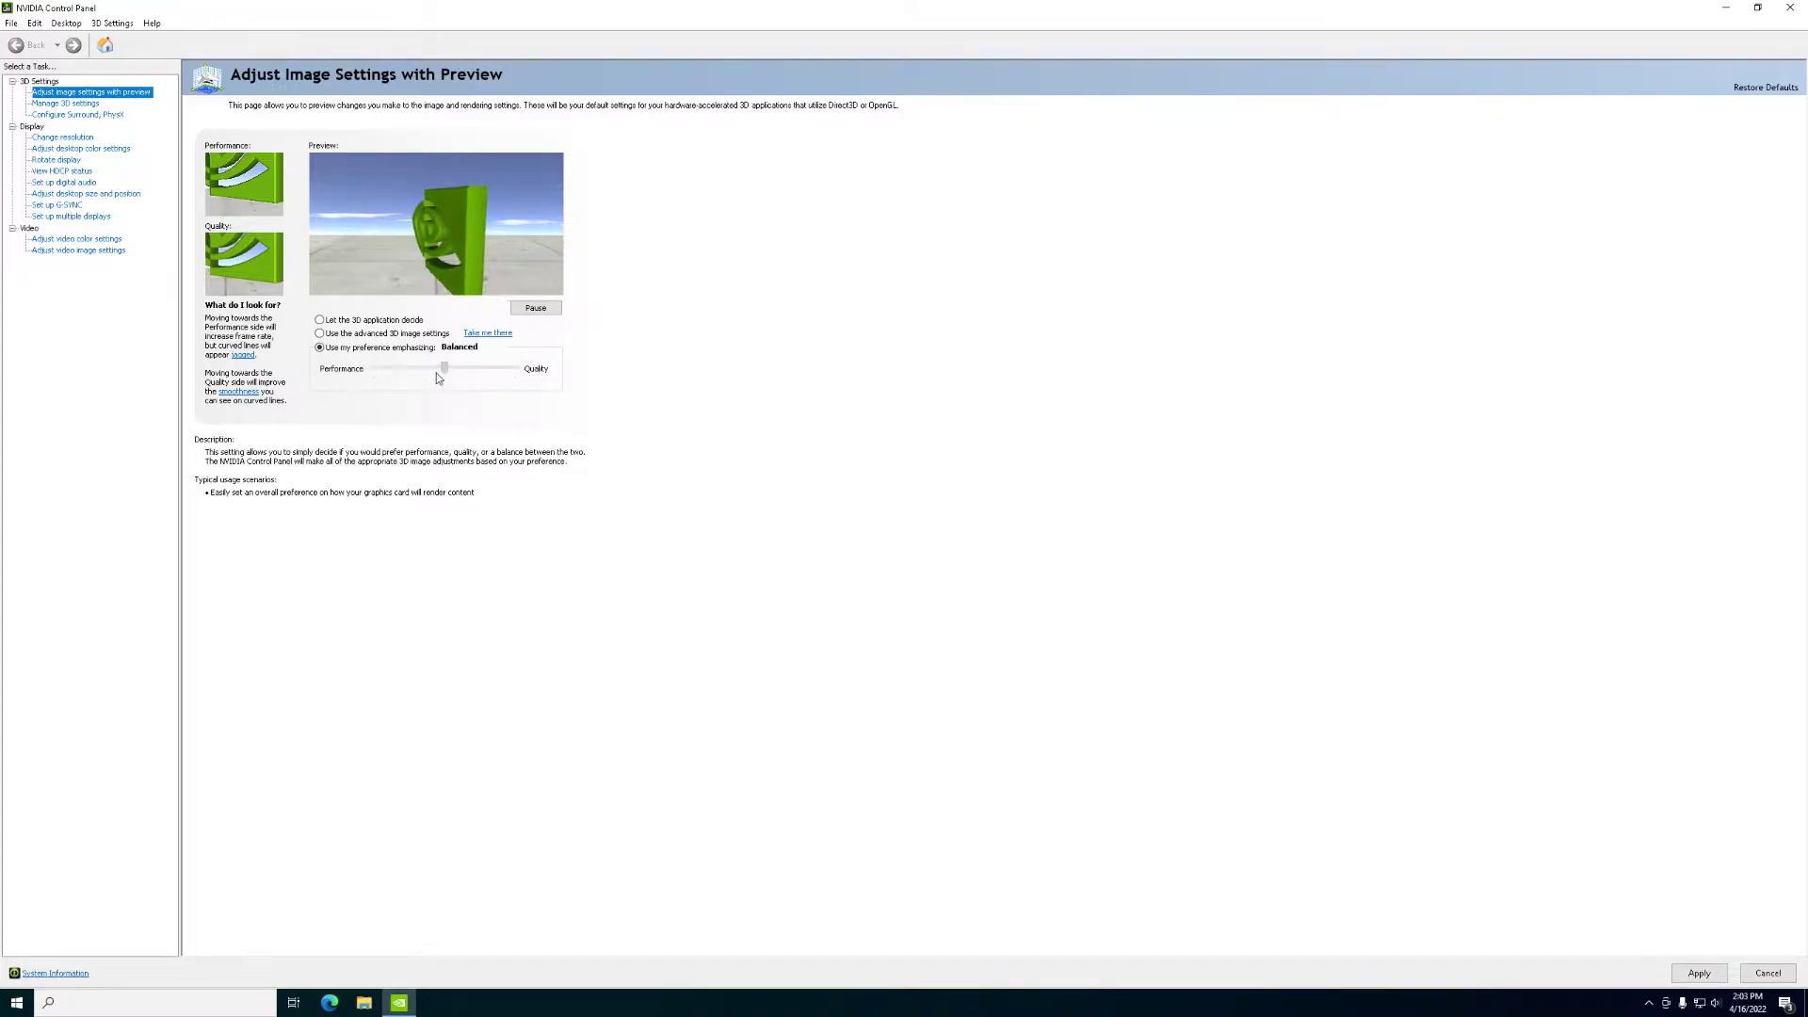
left_click(514, 371)
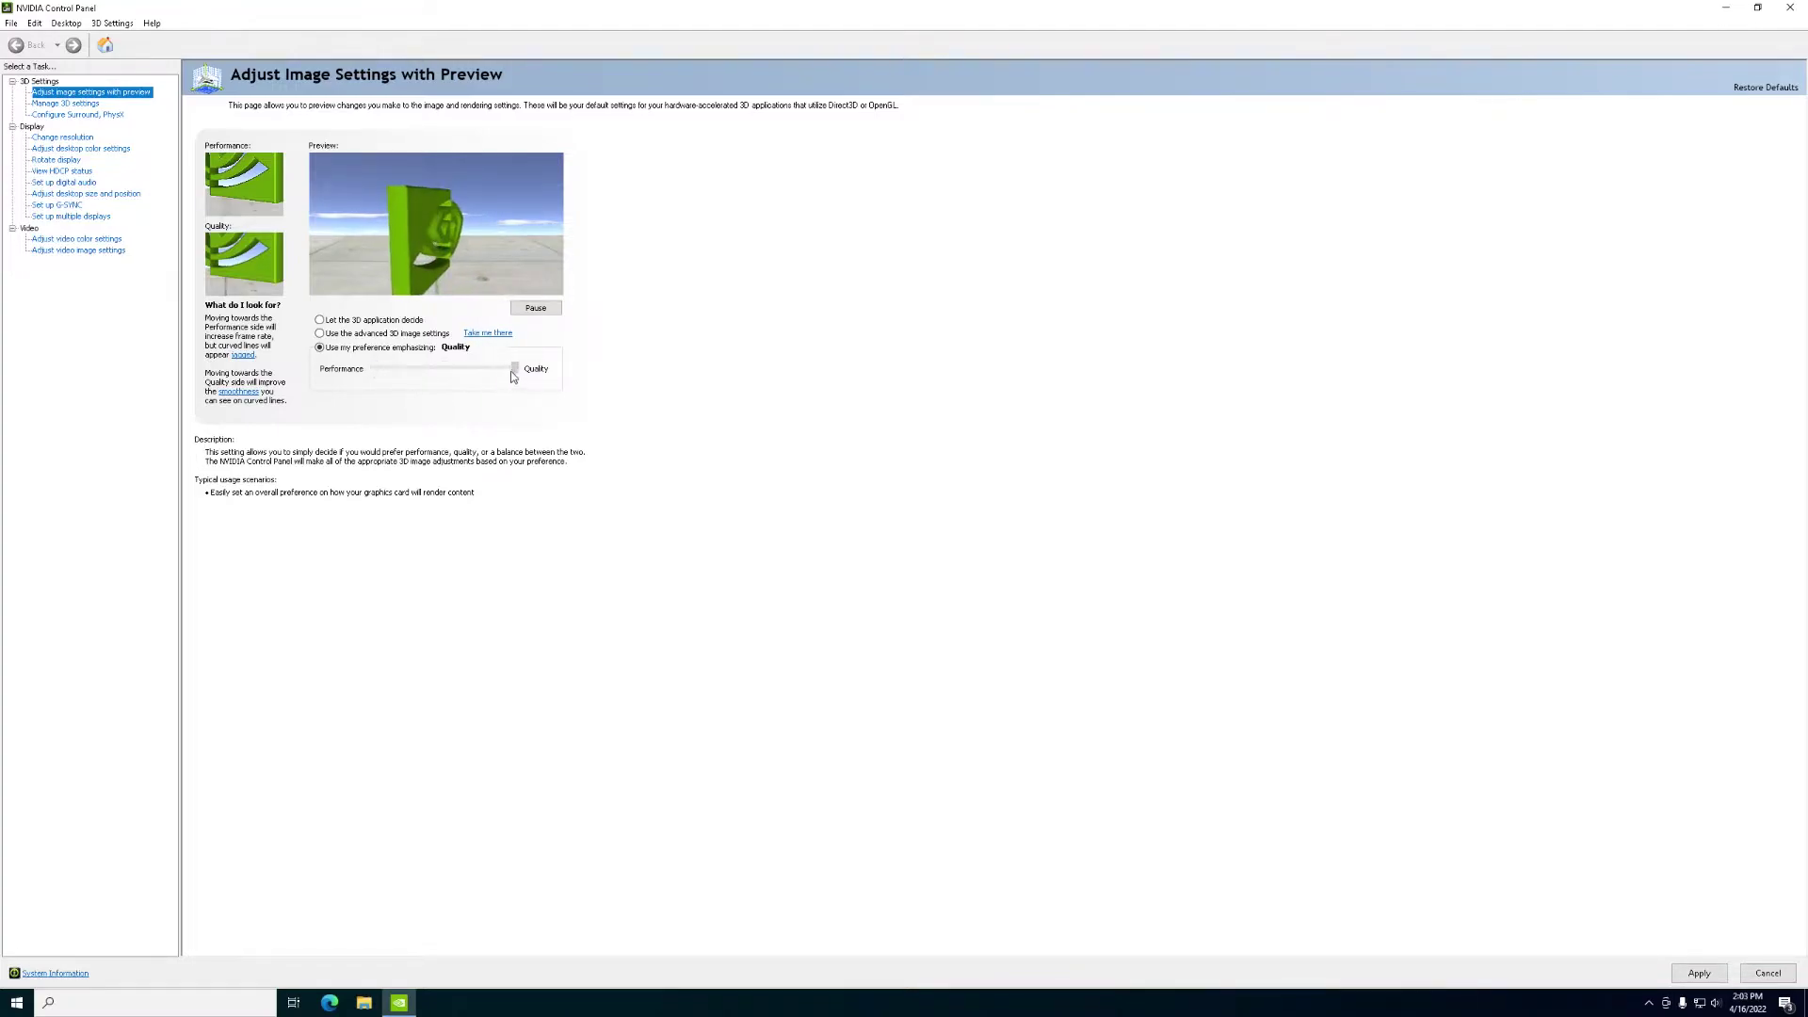
left_click(405, 371)
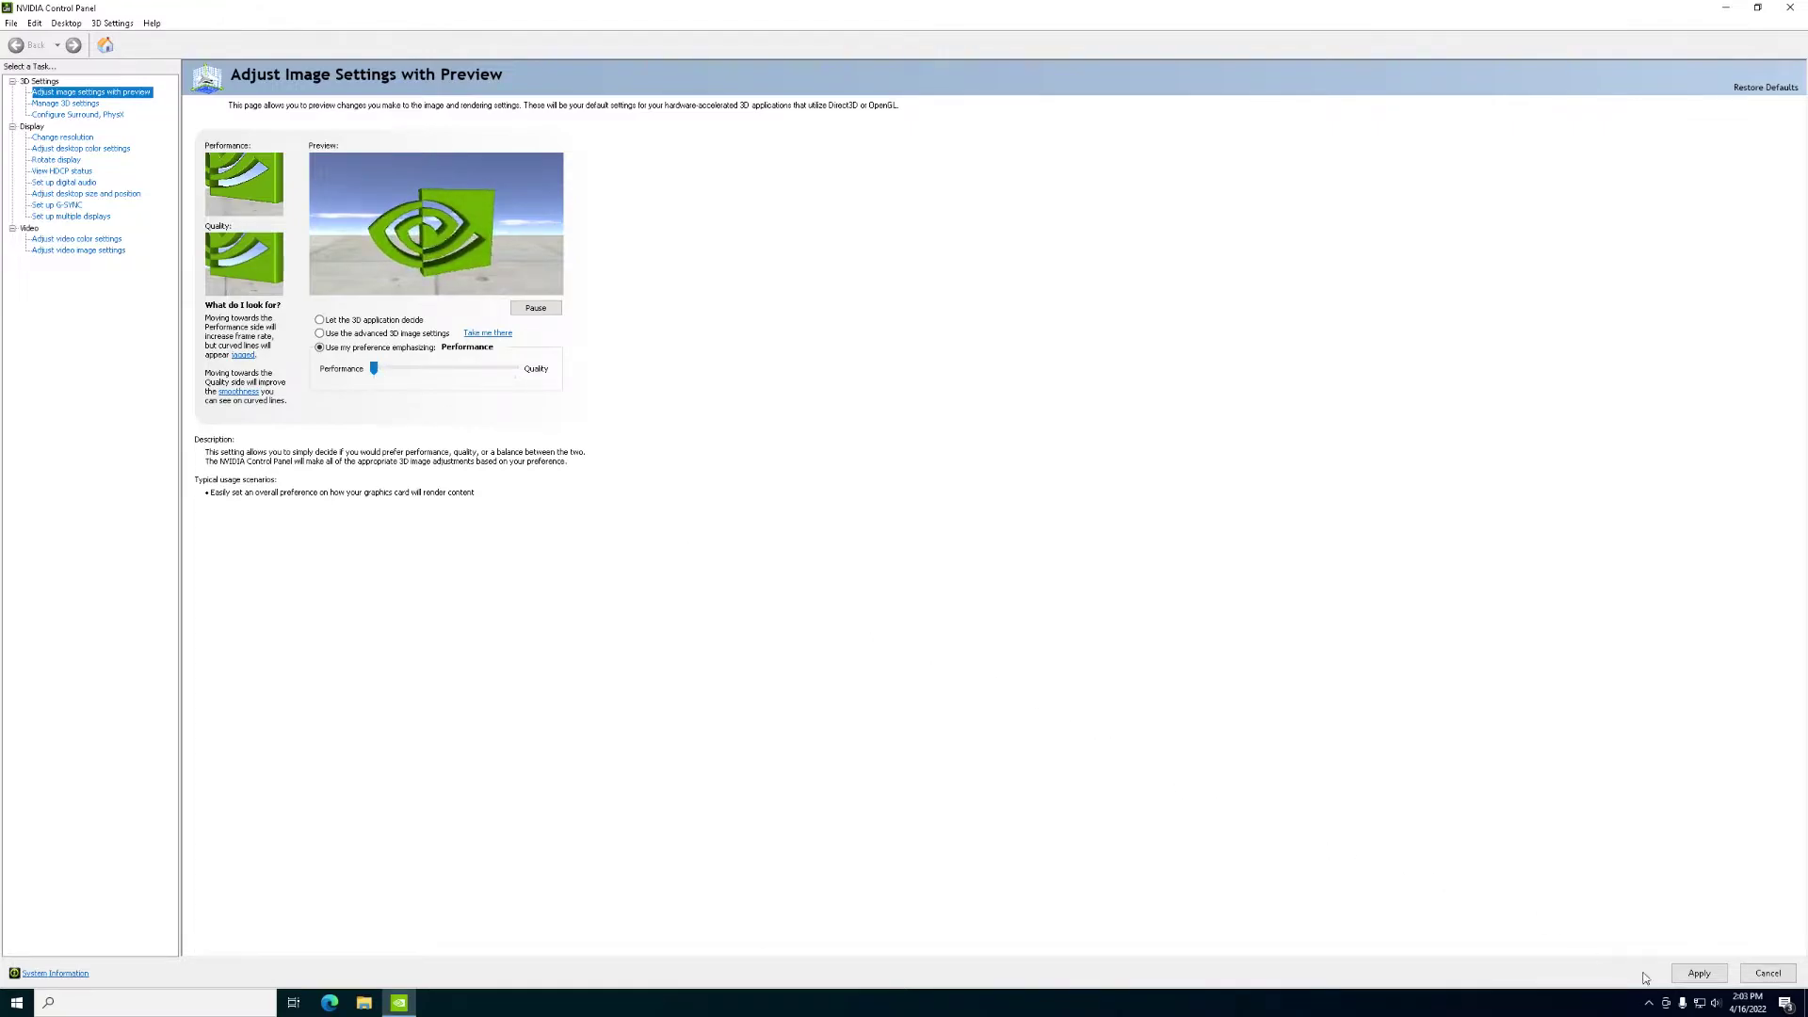
left_click(1701, 974)
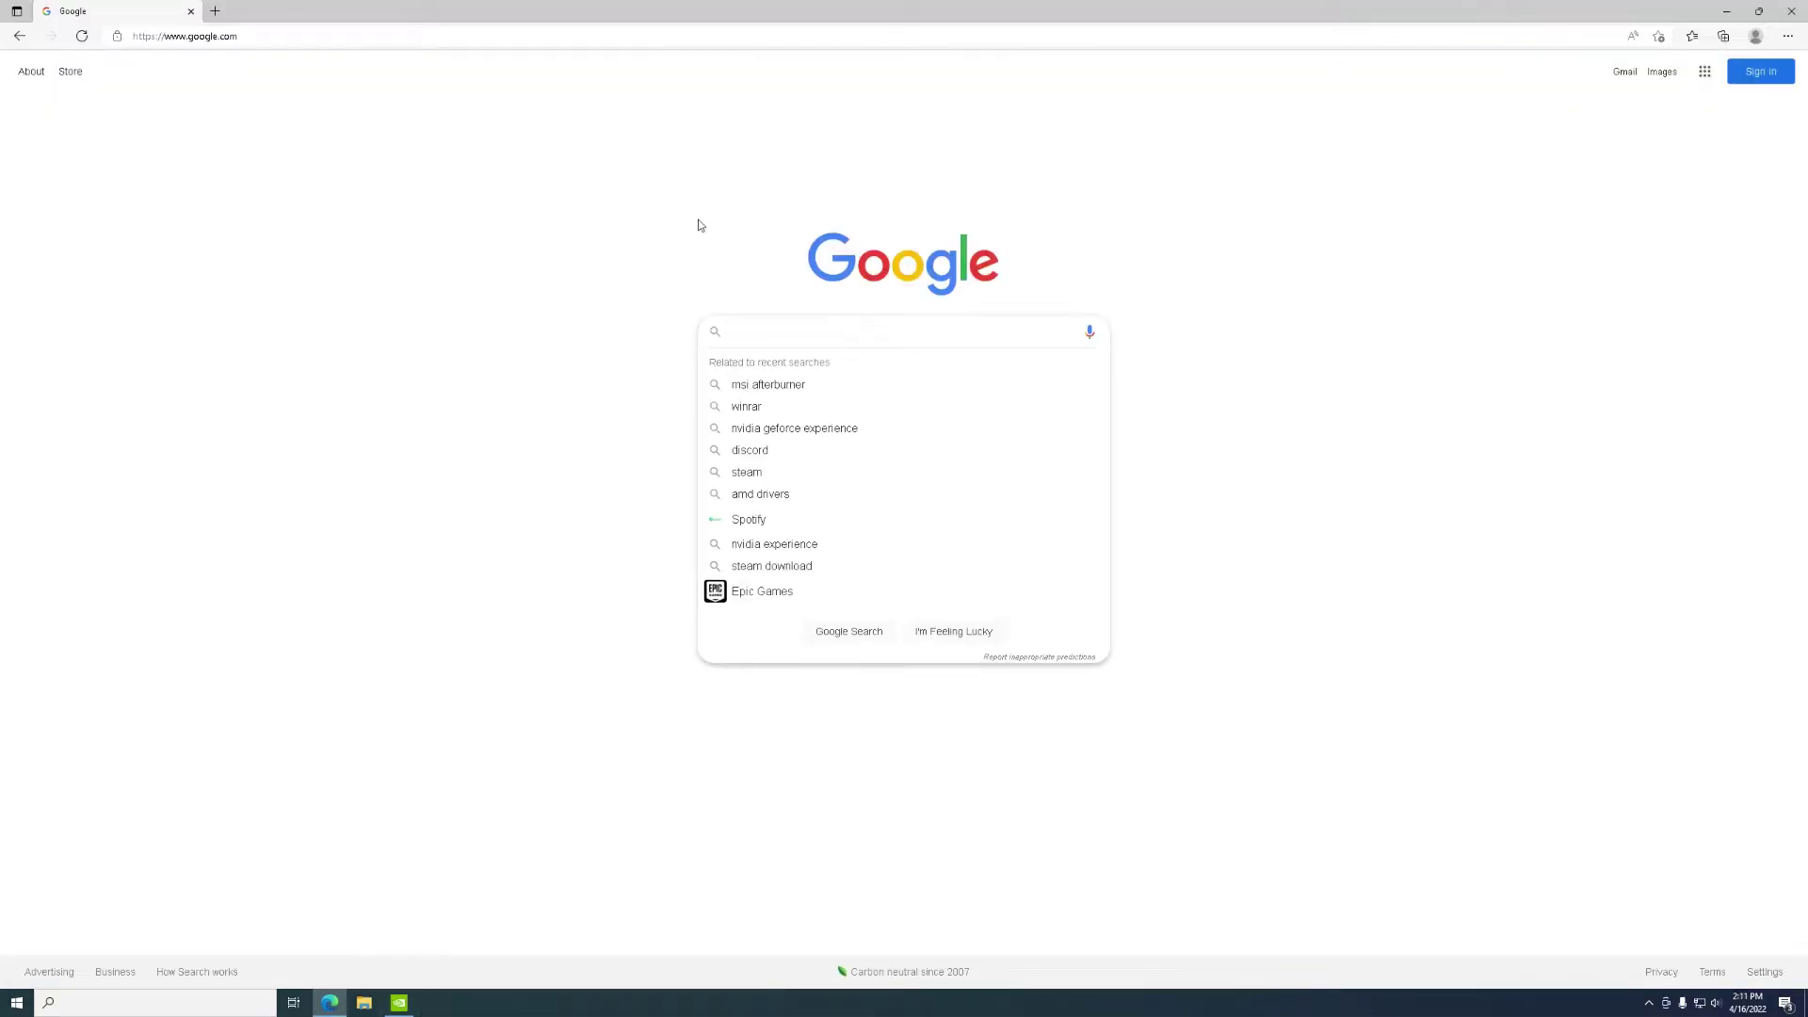
Step: Search Google for "msi dragon center download" and download Dragon Center from MSI's official download page
type("msi")
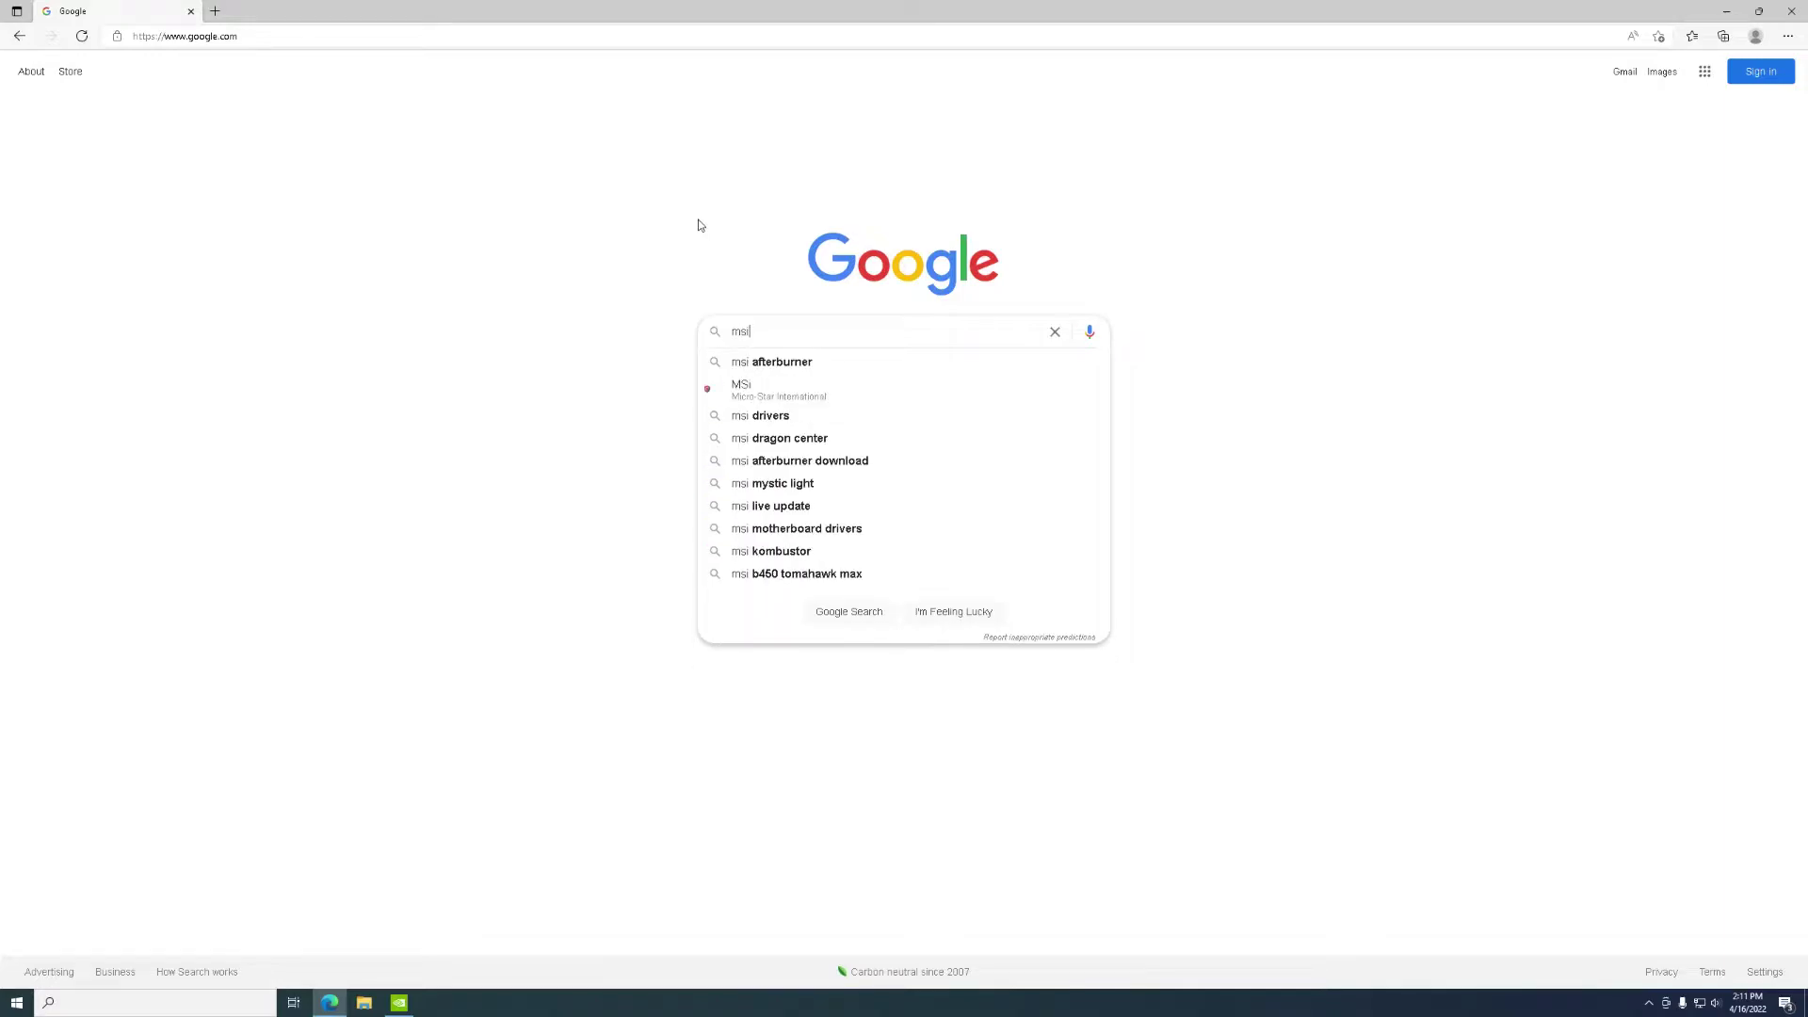
type(" dragon center download")
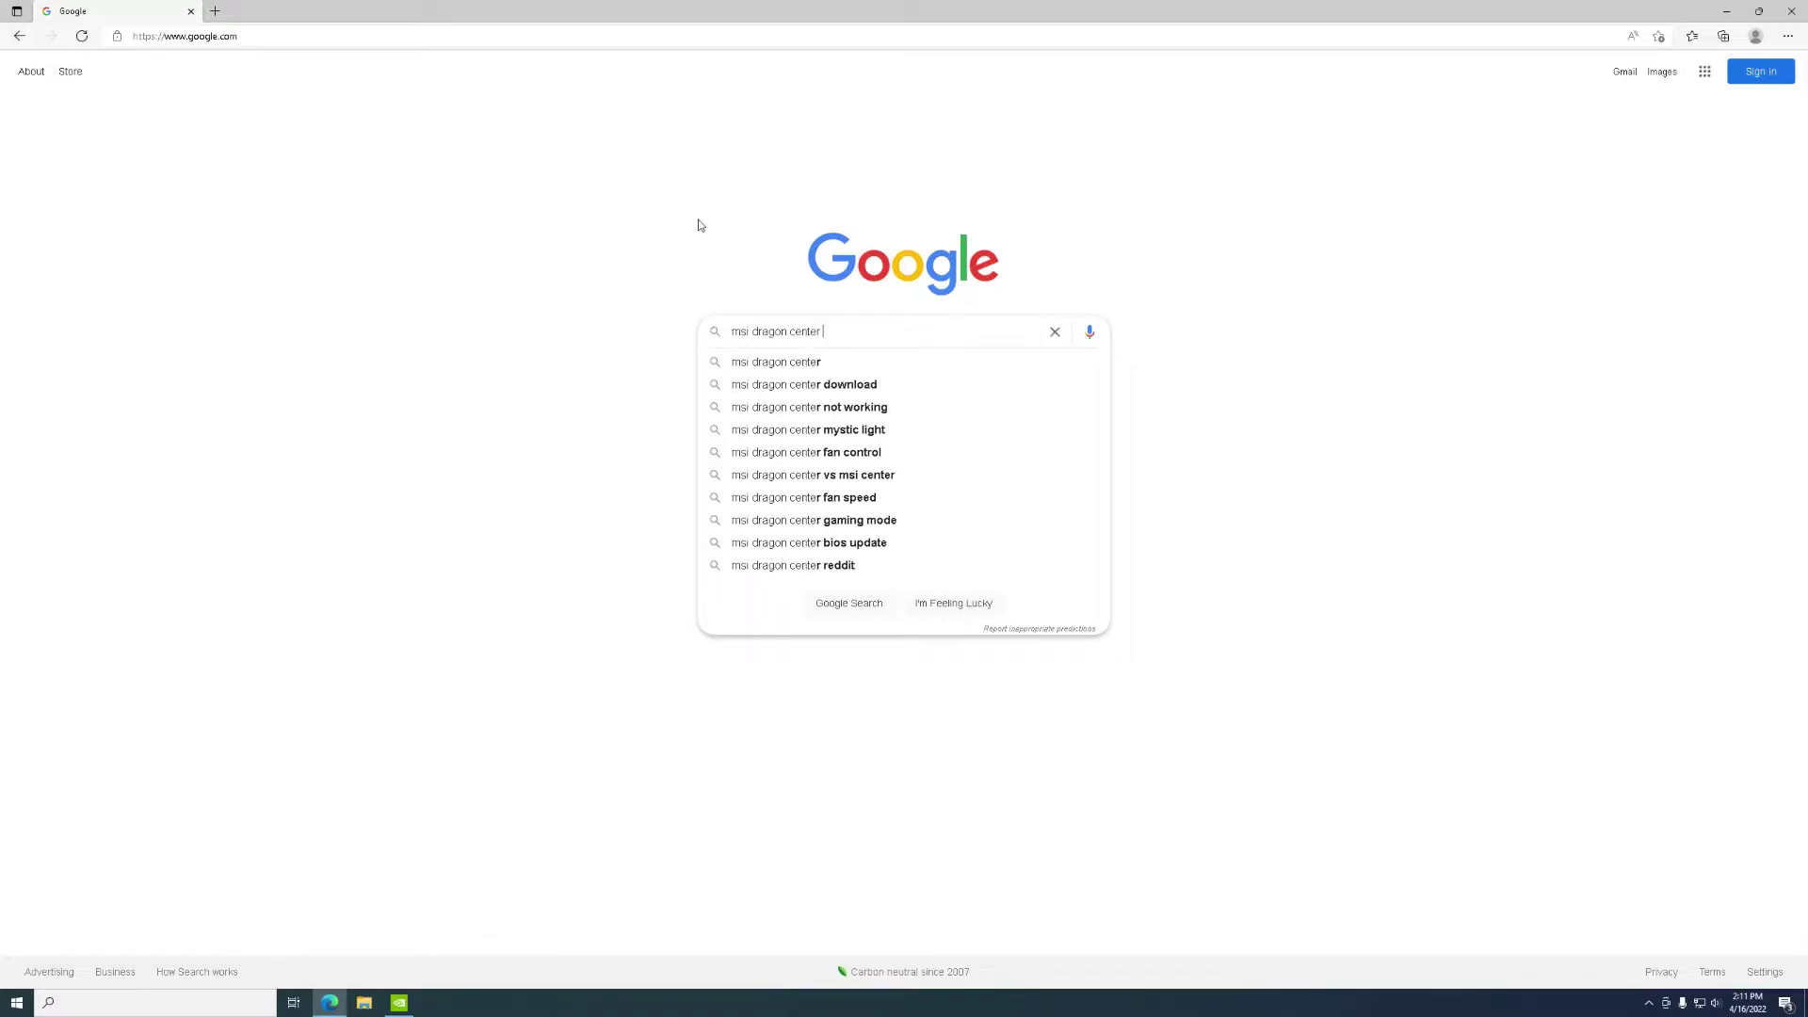
key("Return")
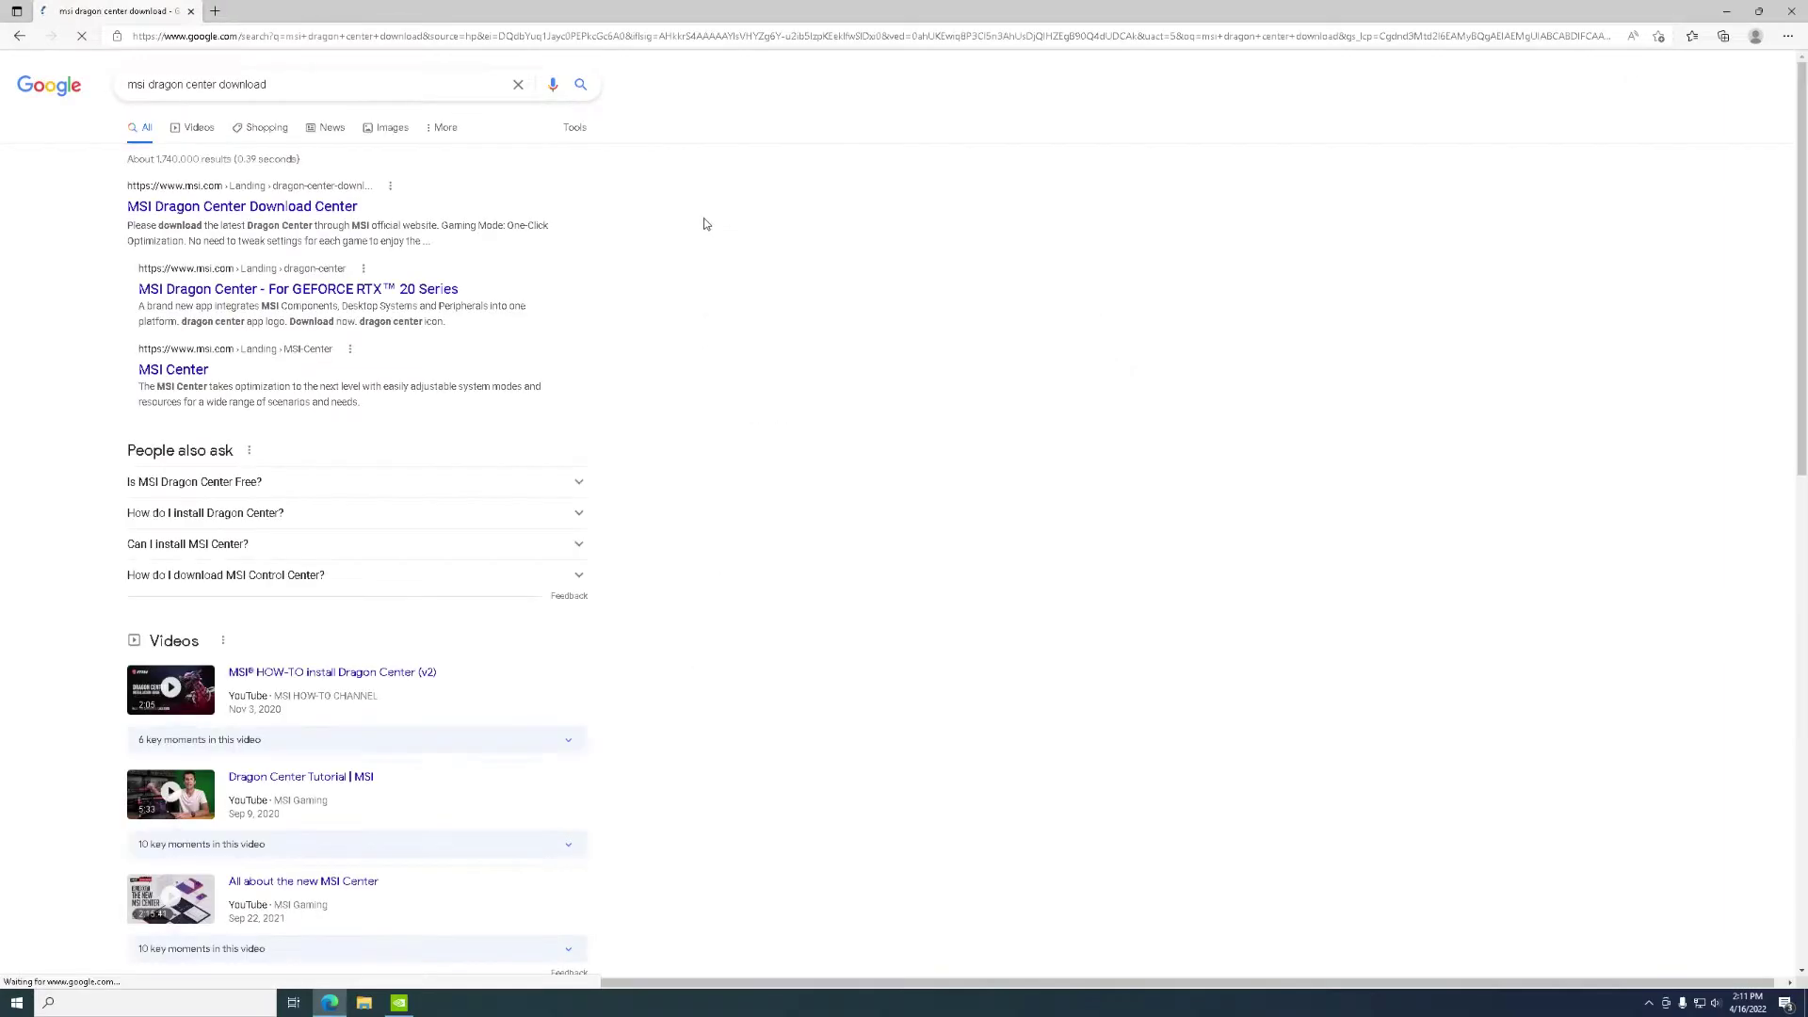
left_click(334, 207)
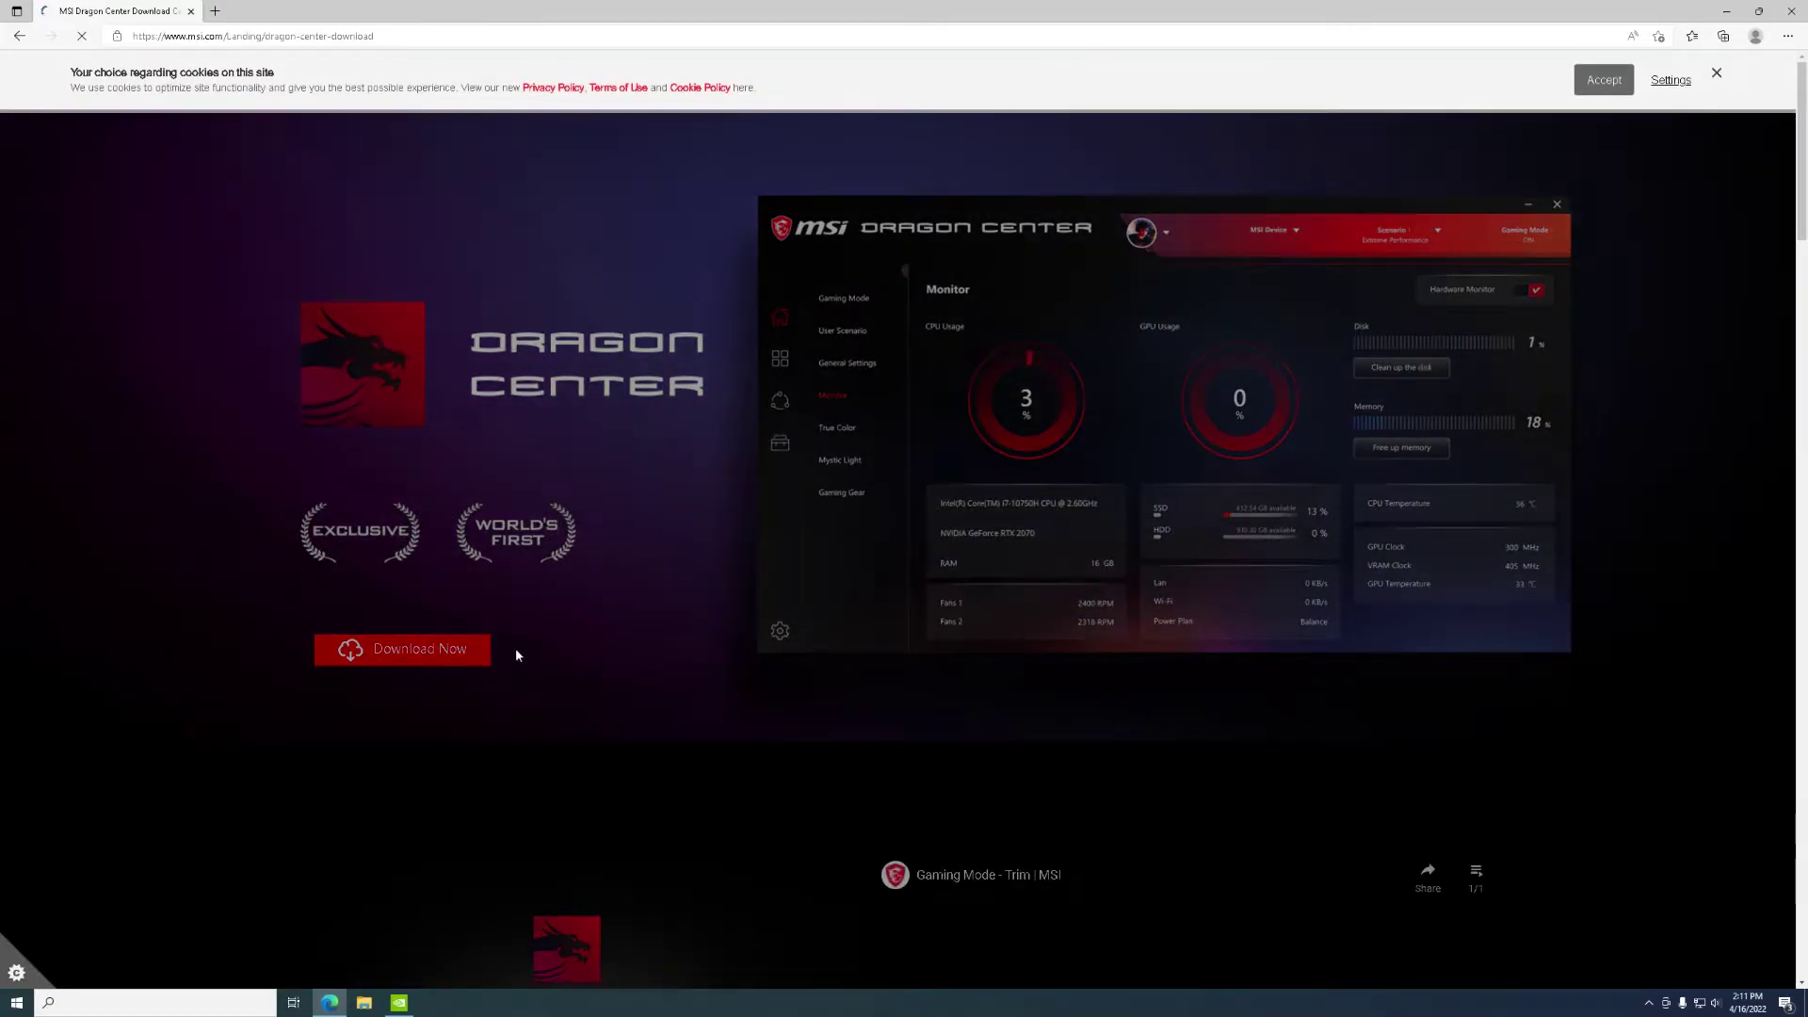
left_click(410, 658)
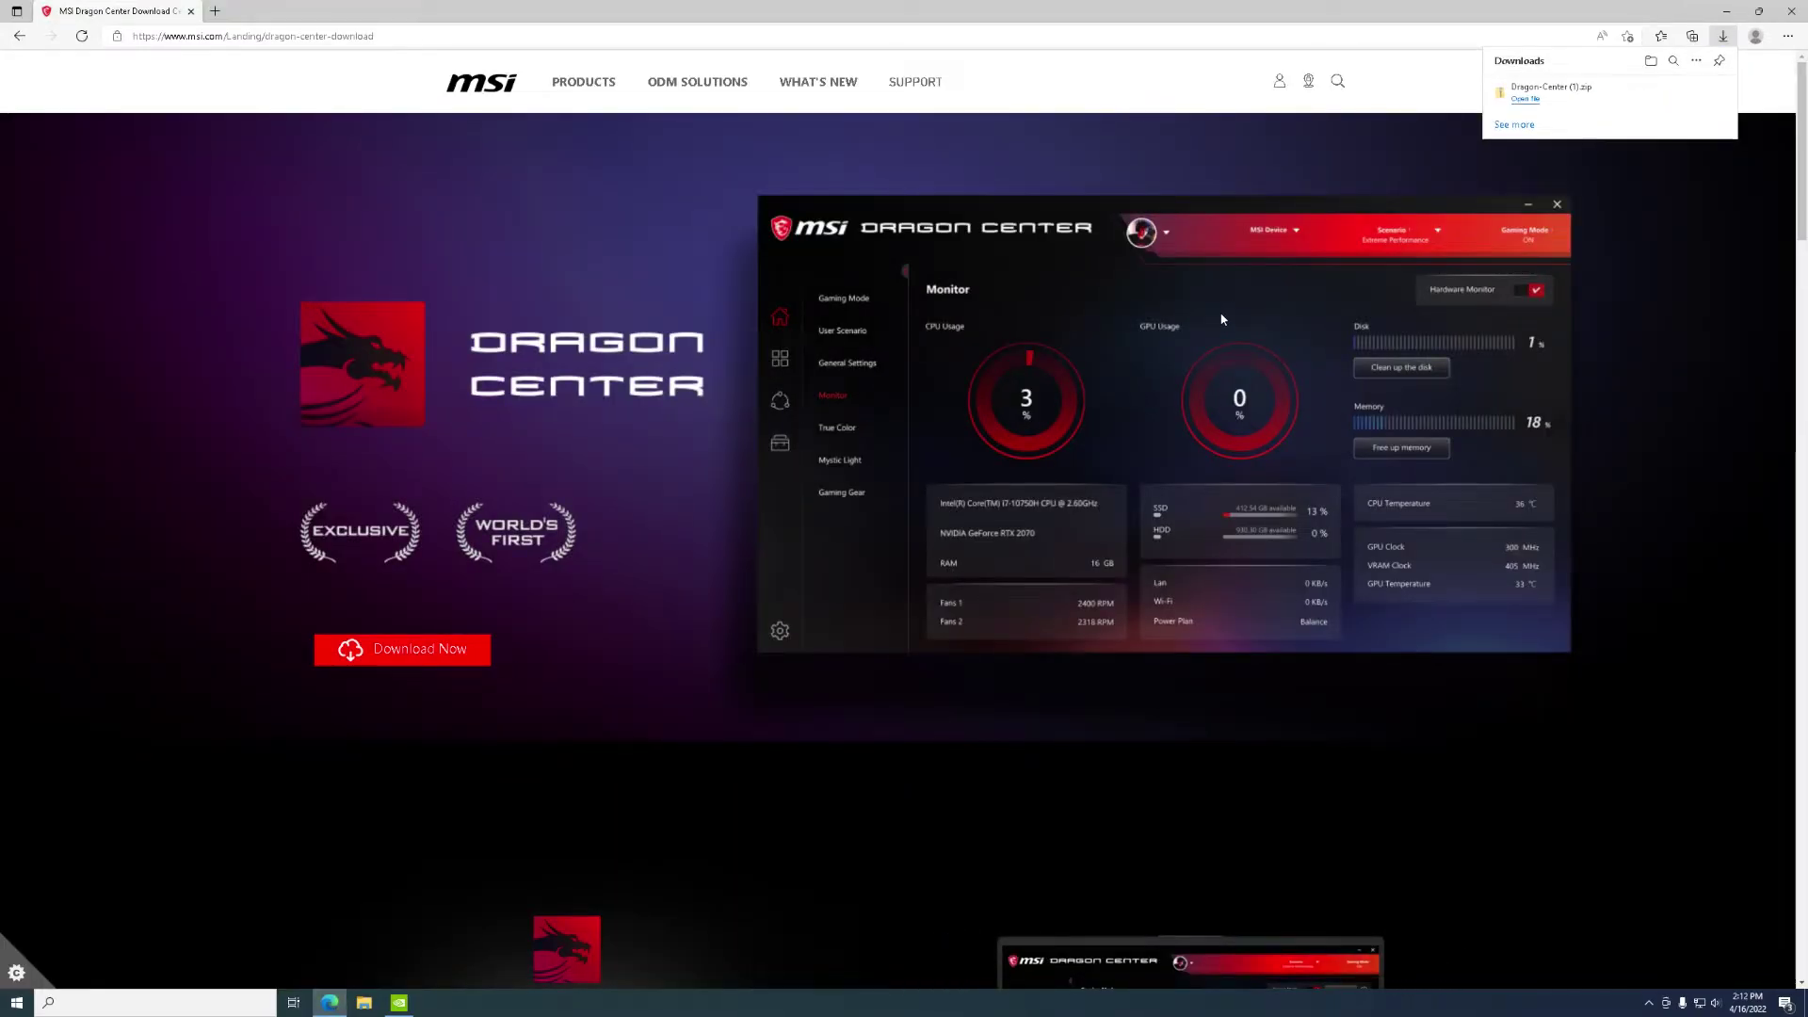
Step: Open the downloaded Dragon-Center (1).zip archive and extract all its files to the default destination folder
left_click(1526, 98)
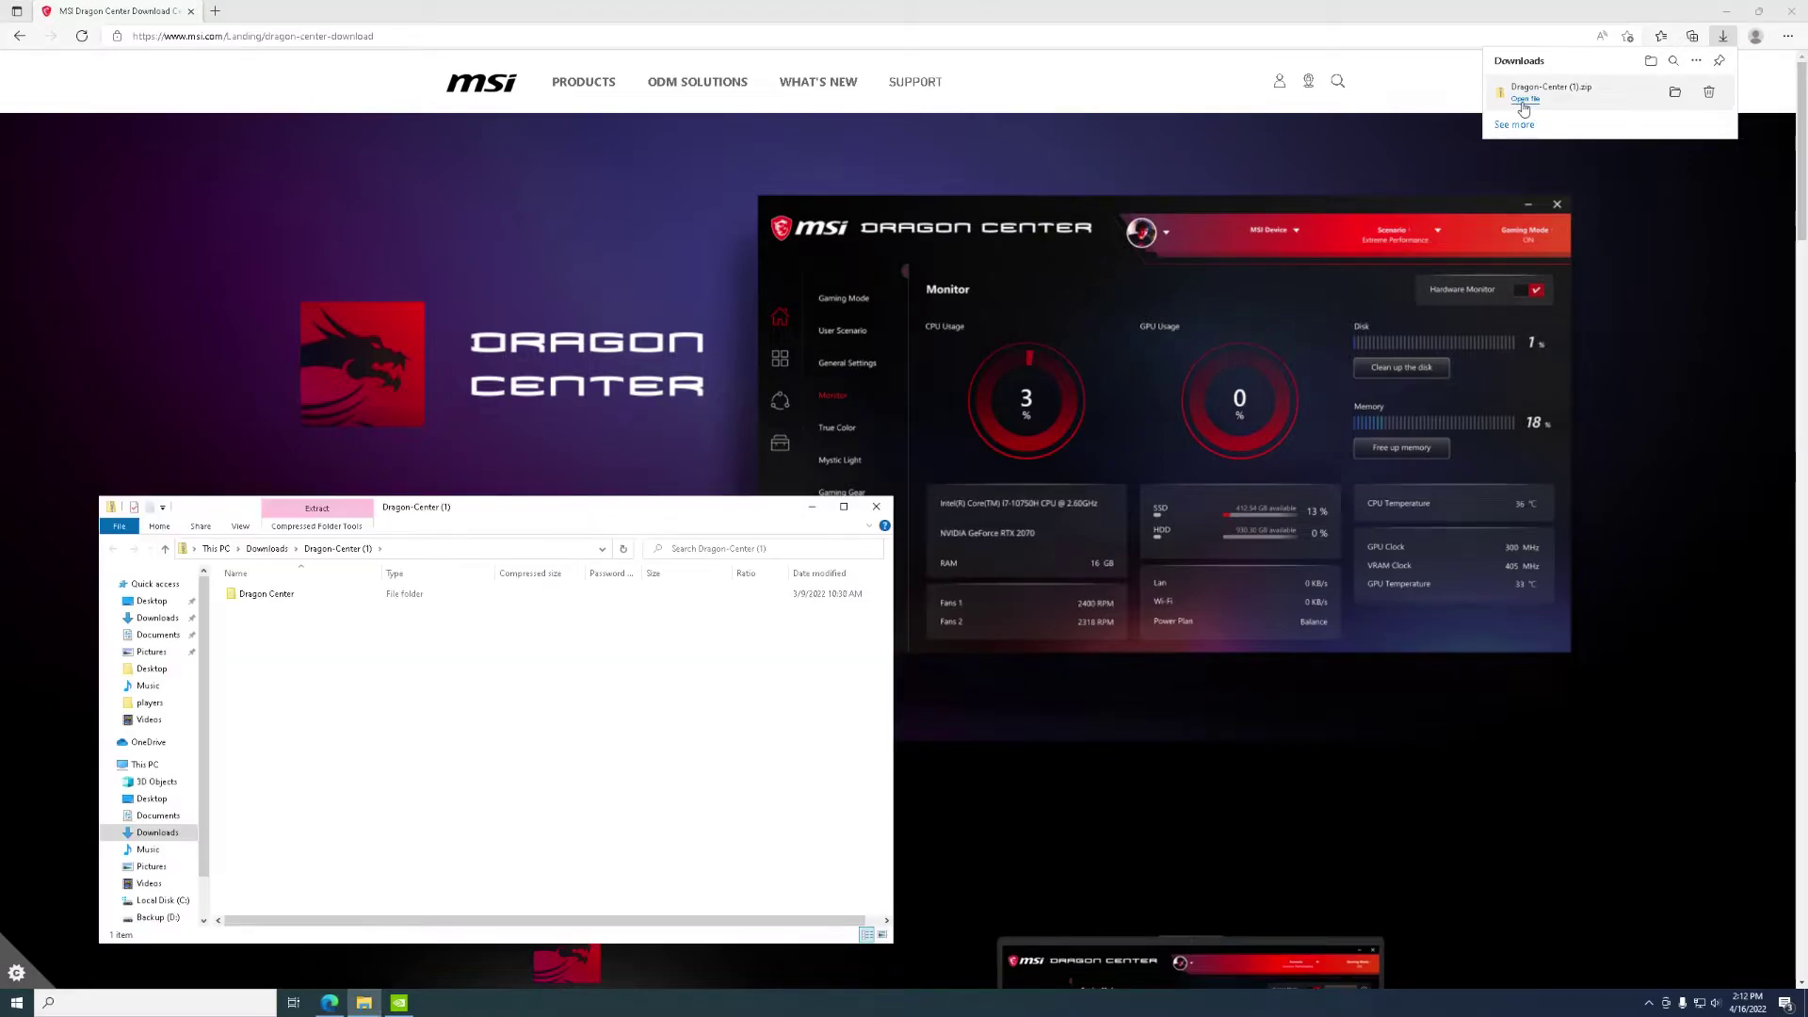
double_click(264, 594)
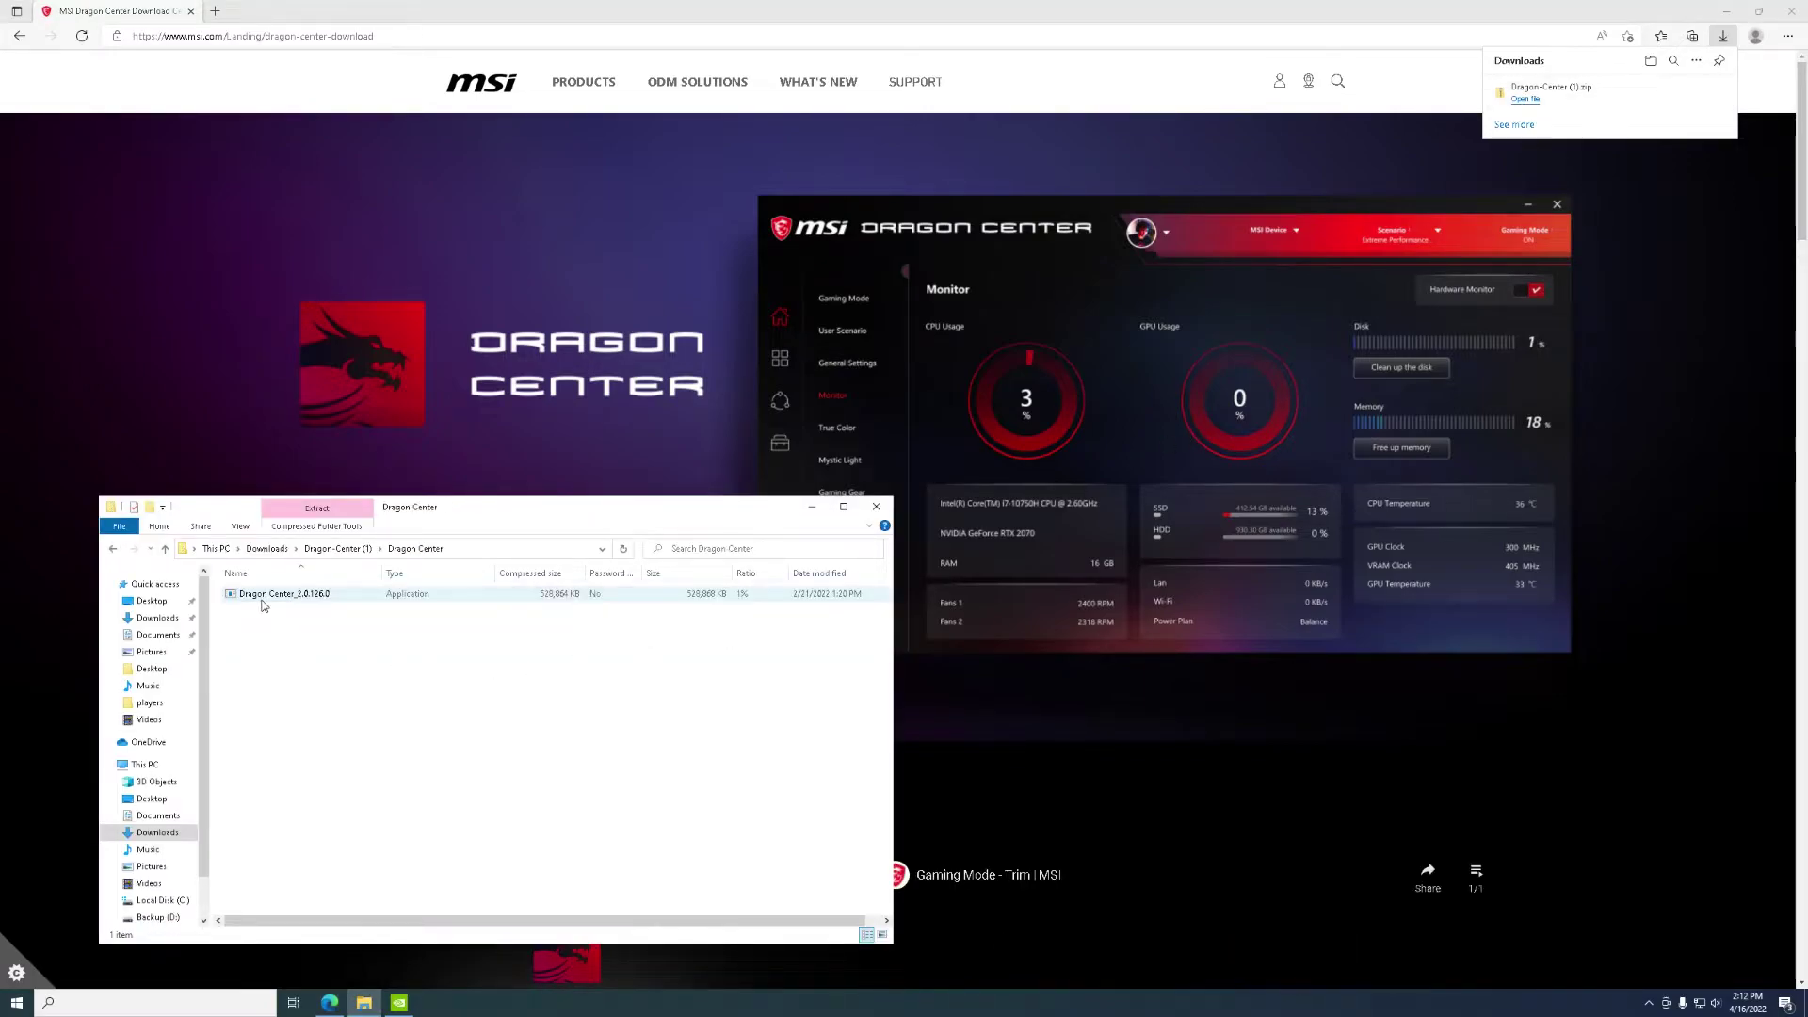
double_click(279, 596)
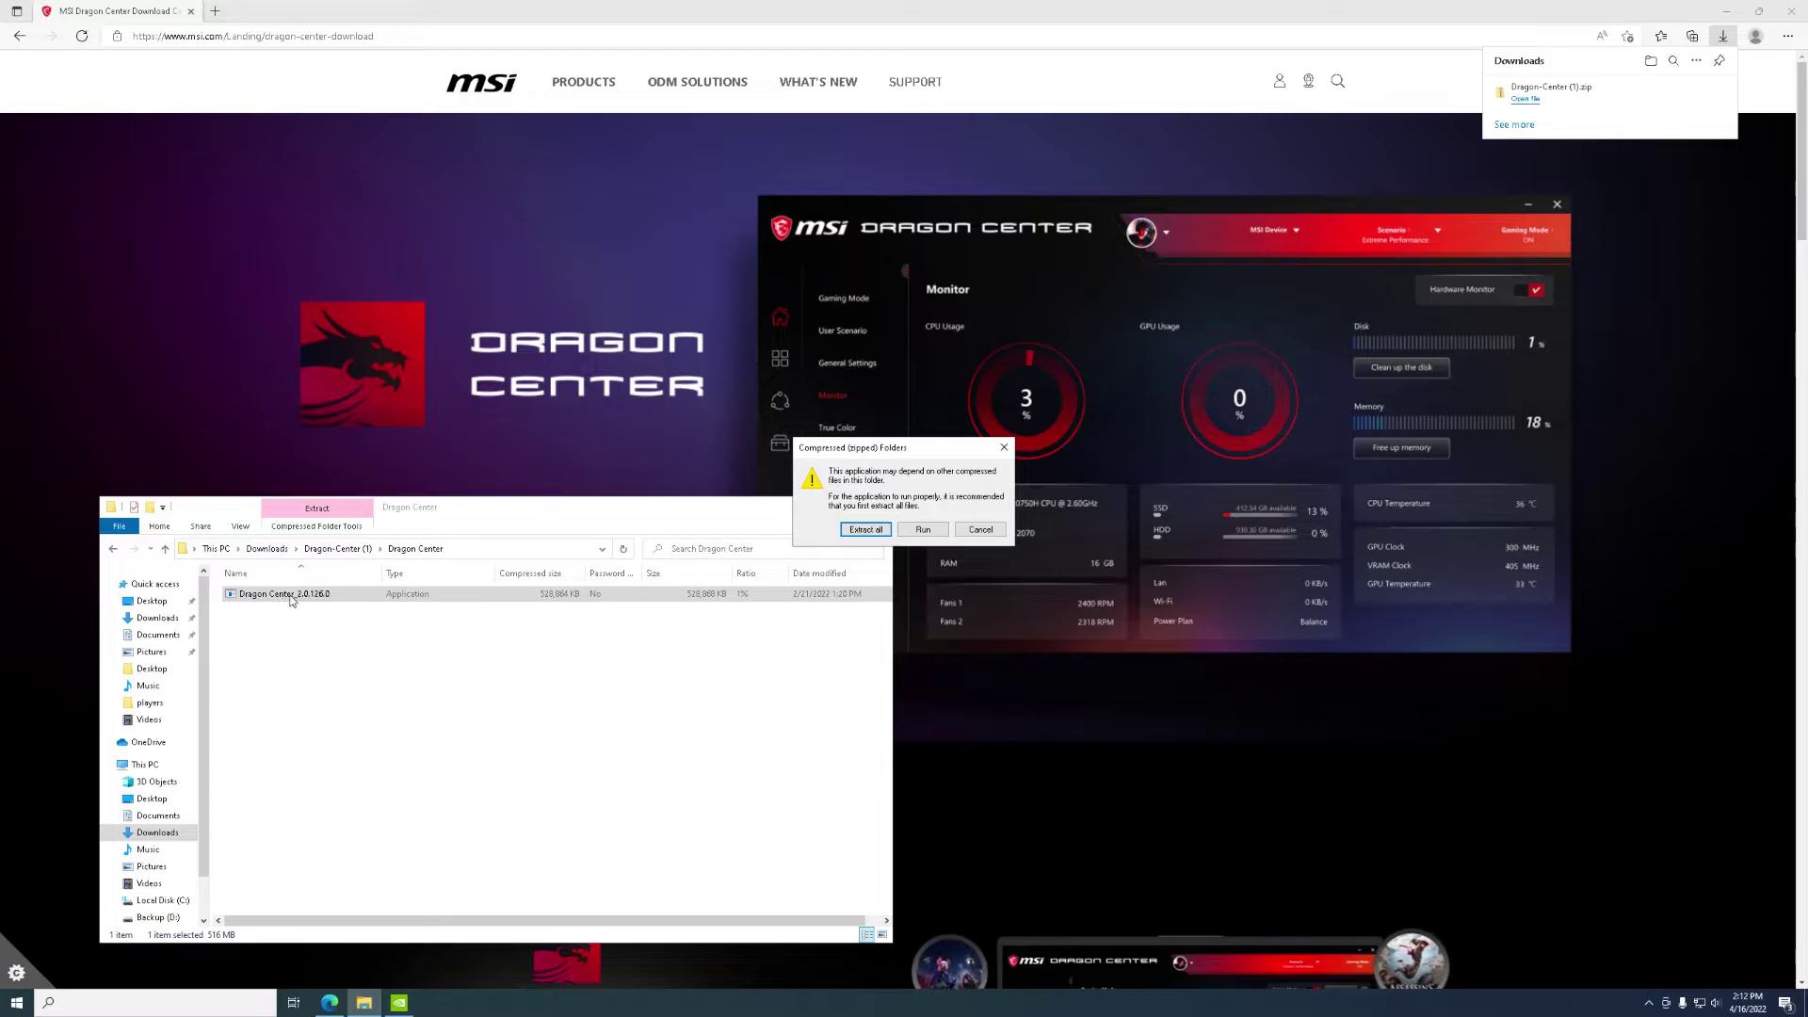
left_click(864, 530)
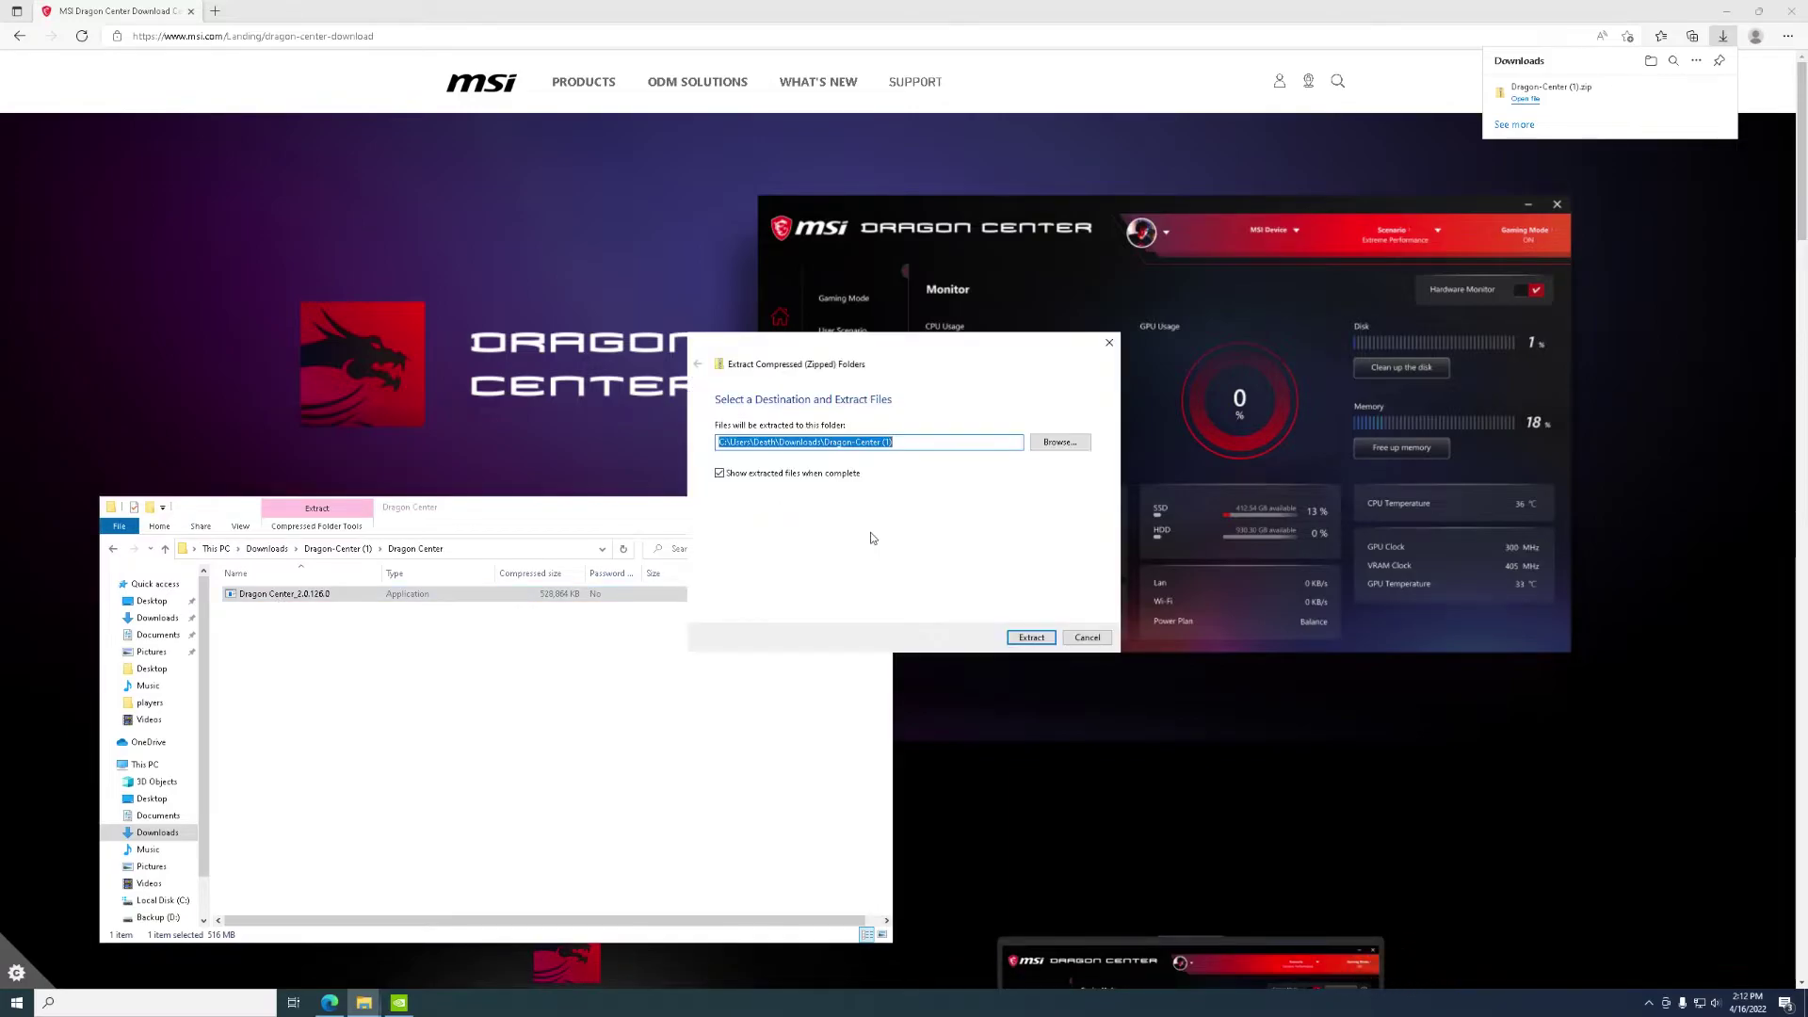
left_click(1031, 637)
Step: Run the Dragon Center_2.0.126.0 installer from the extracted Dragon Center folder and allow it to make changes to the device
double_click(283, 612)
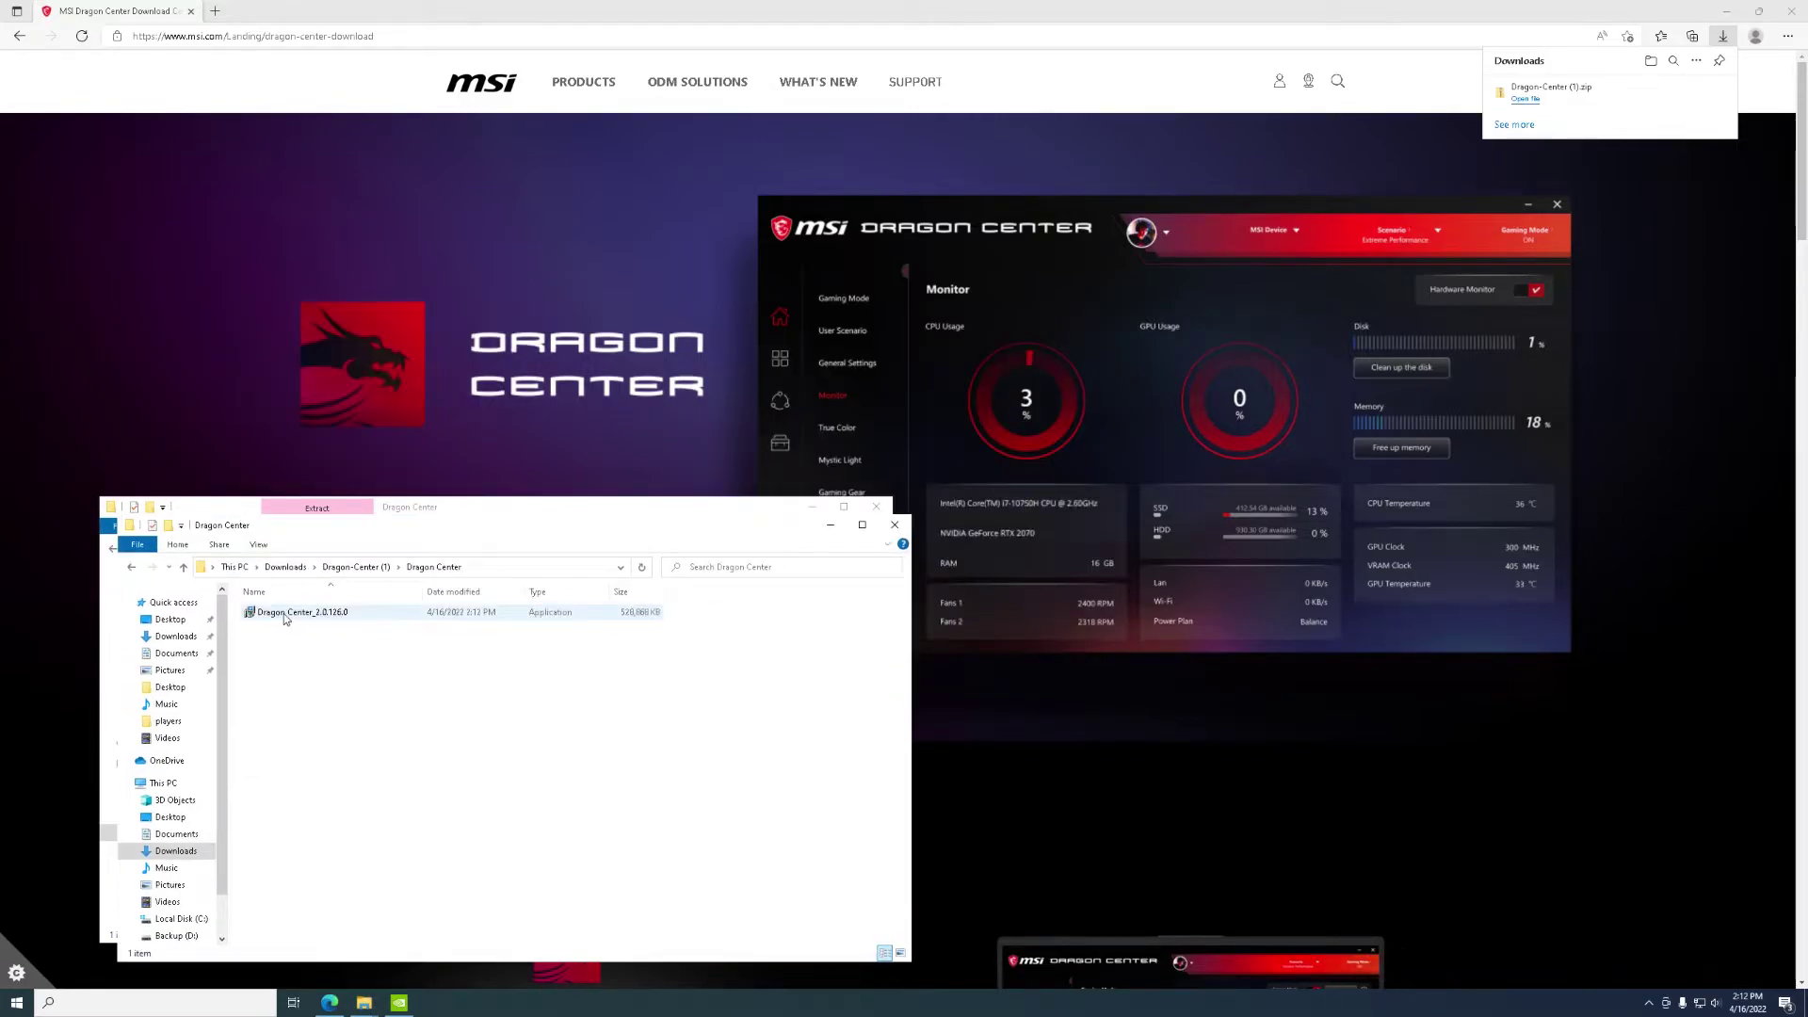
double_click(285, 614)
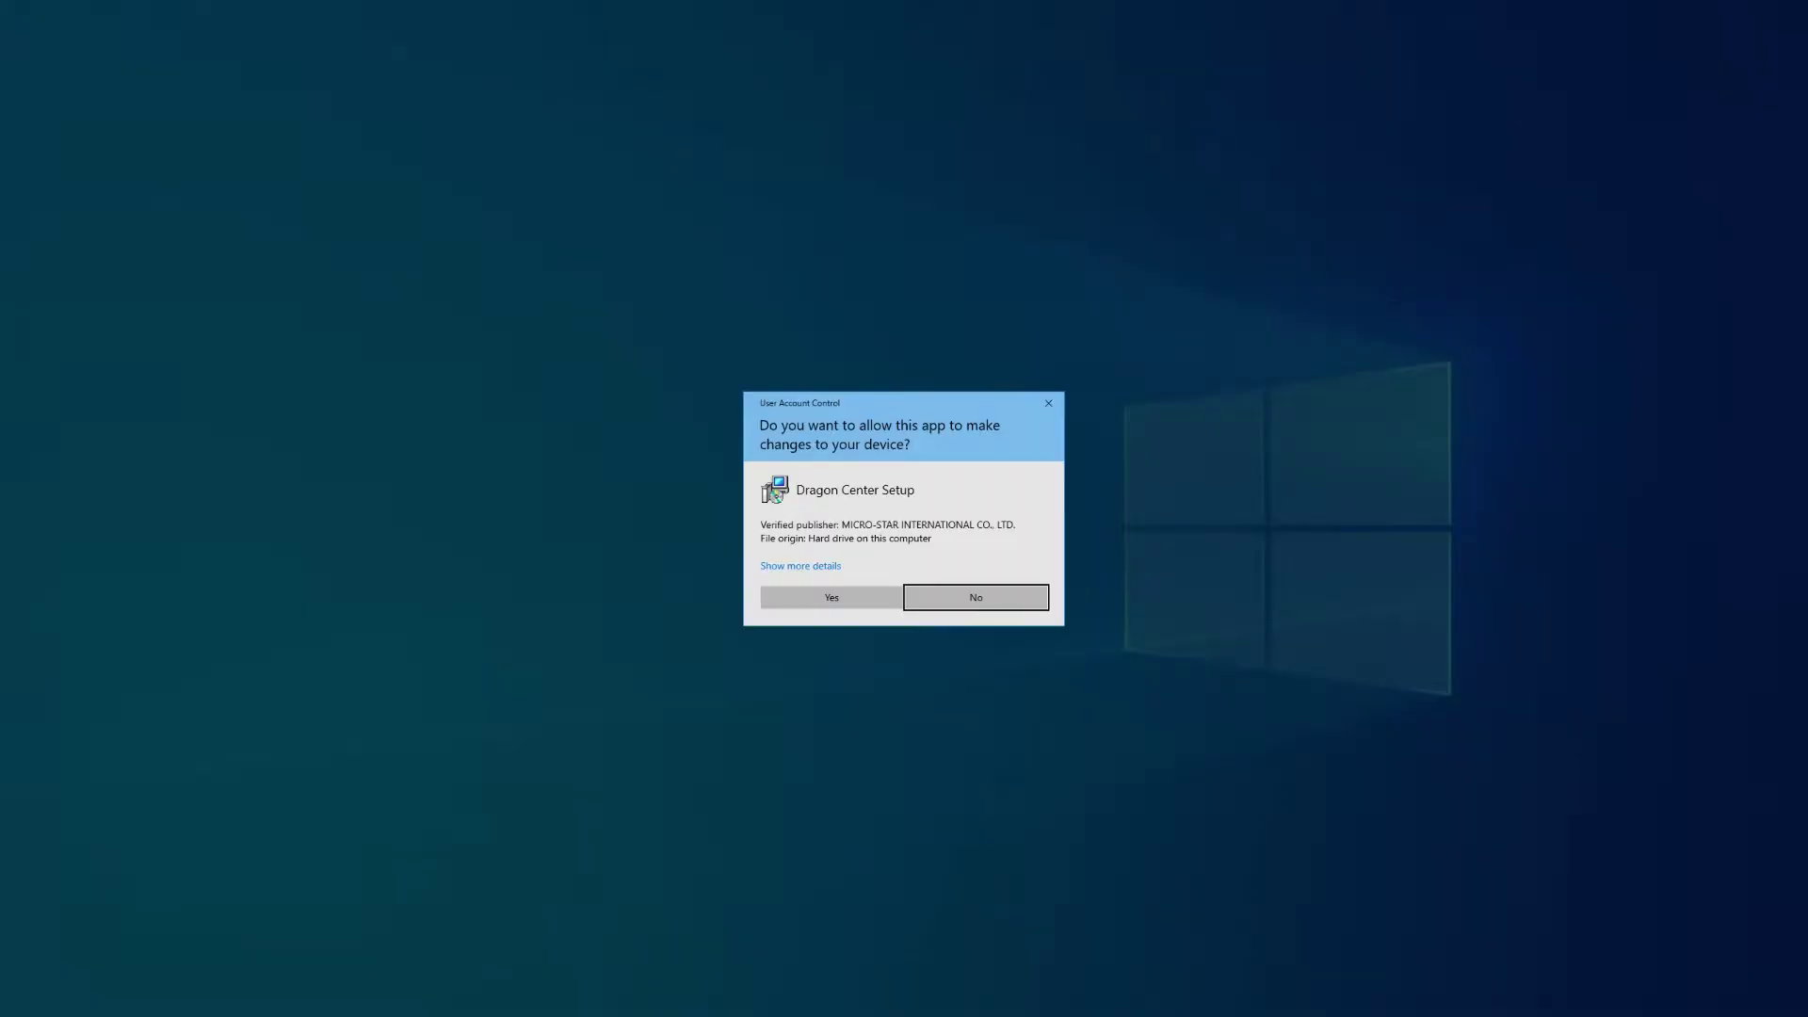
left_click(816, 597)
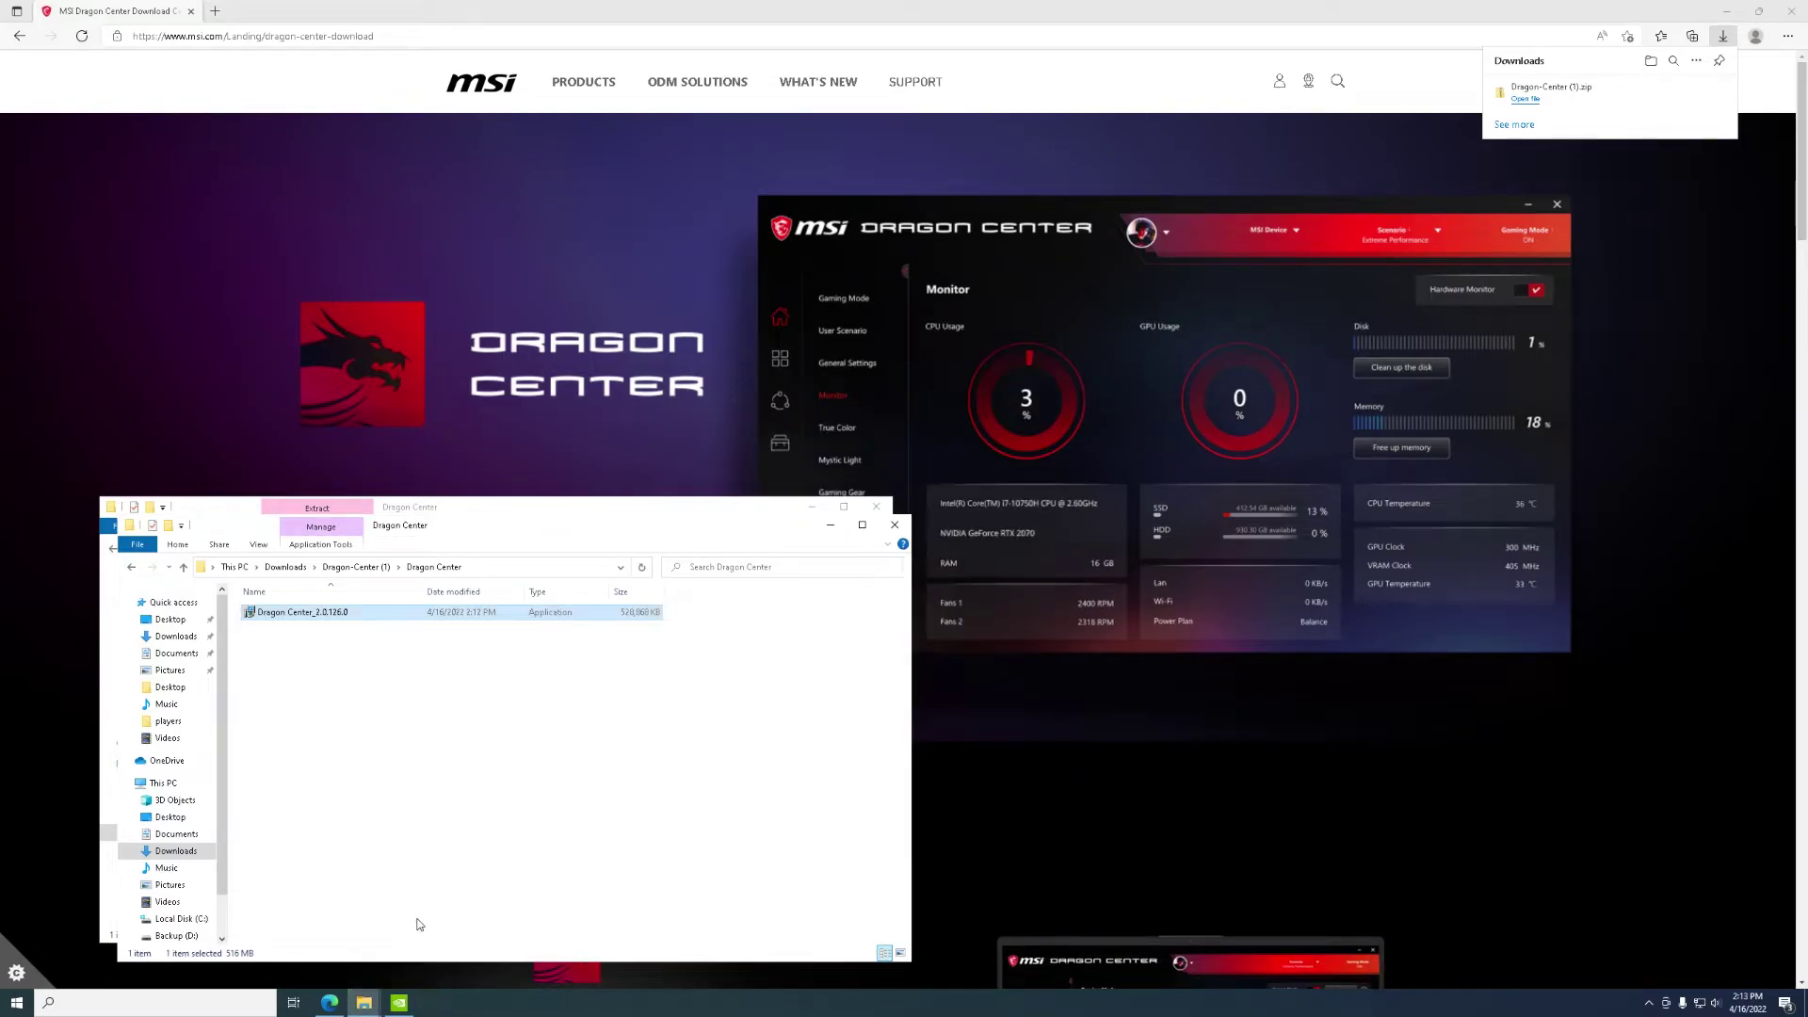
Step: Launch the recently added Dragon Center as administrator and allow it to make changes to the device
left_click(10, 1006)
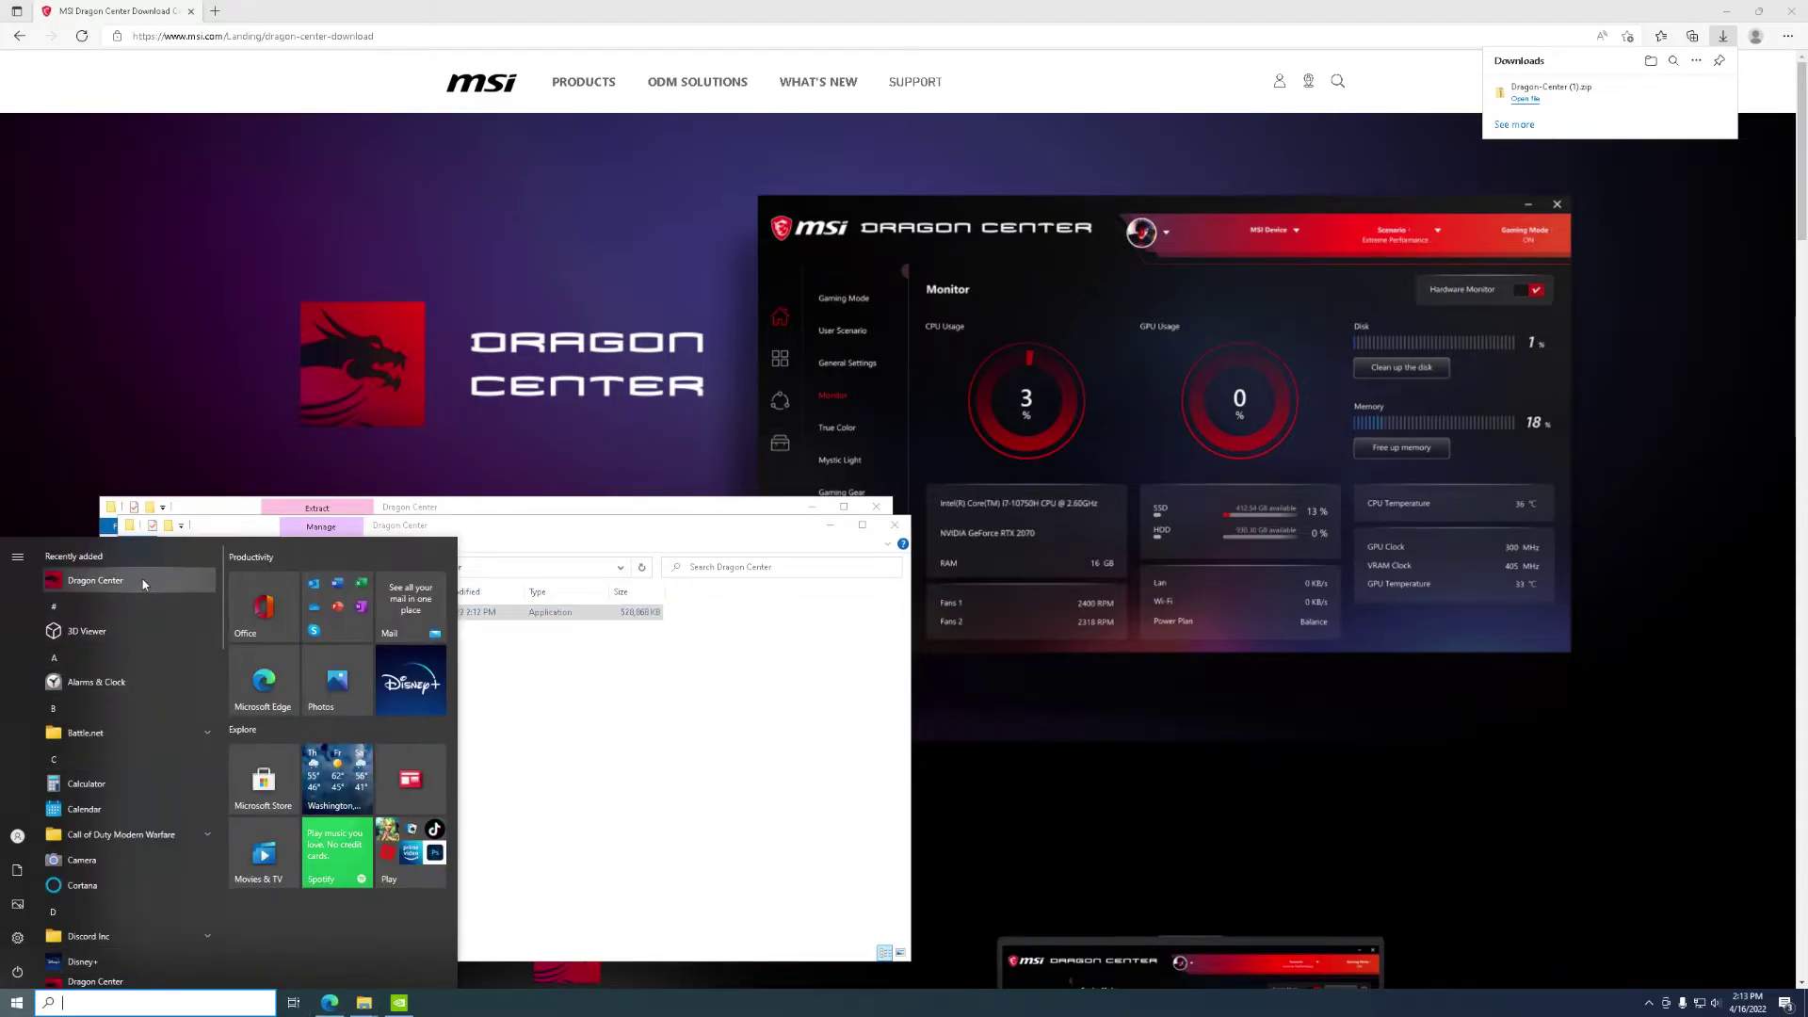
left_click(17, 938)
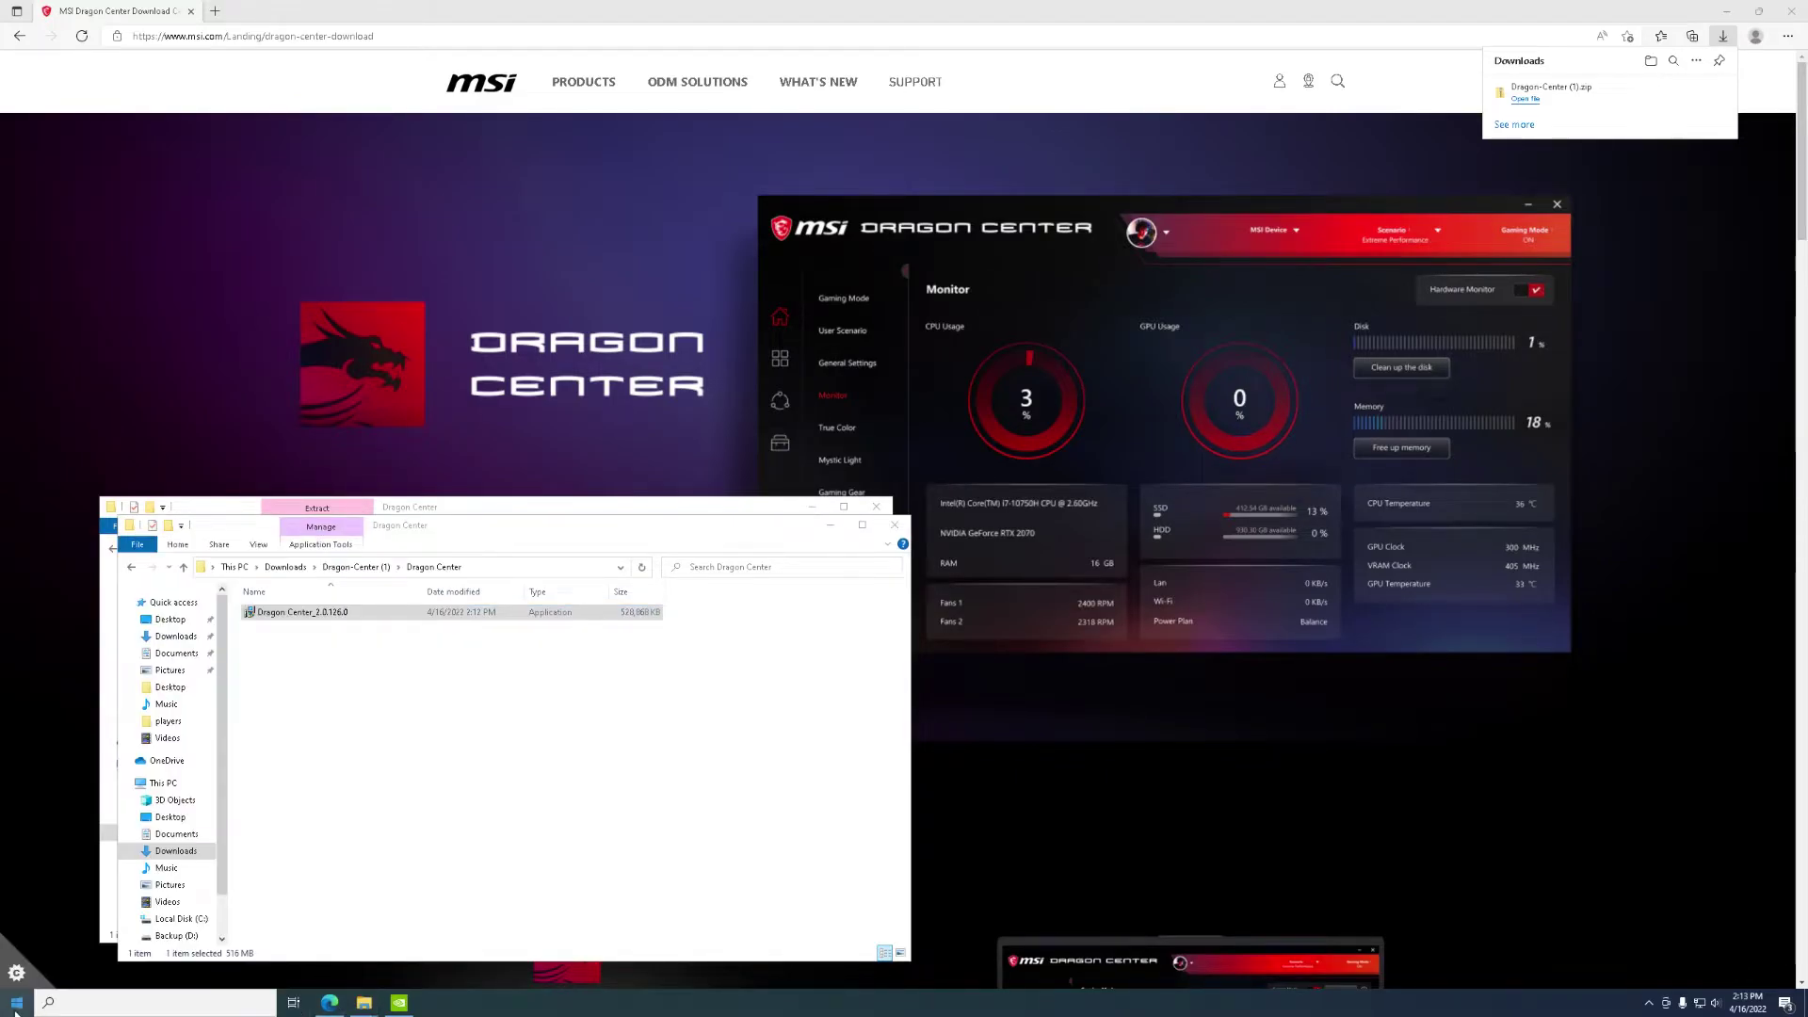
left_click(16, 1005)
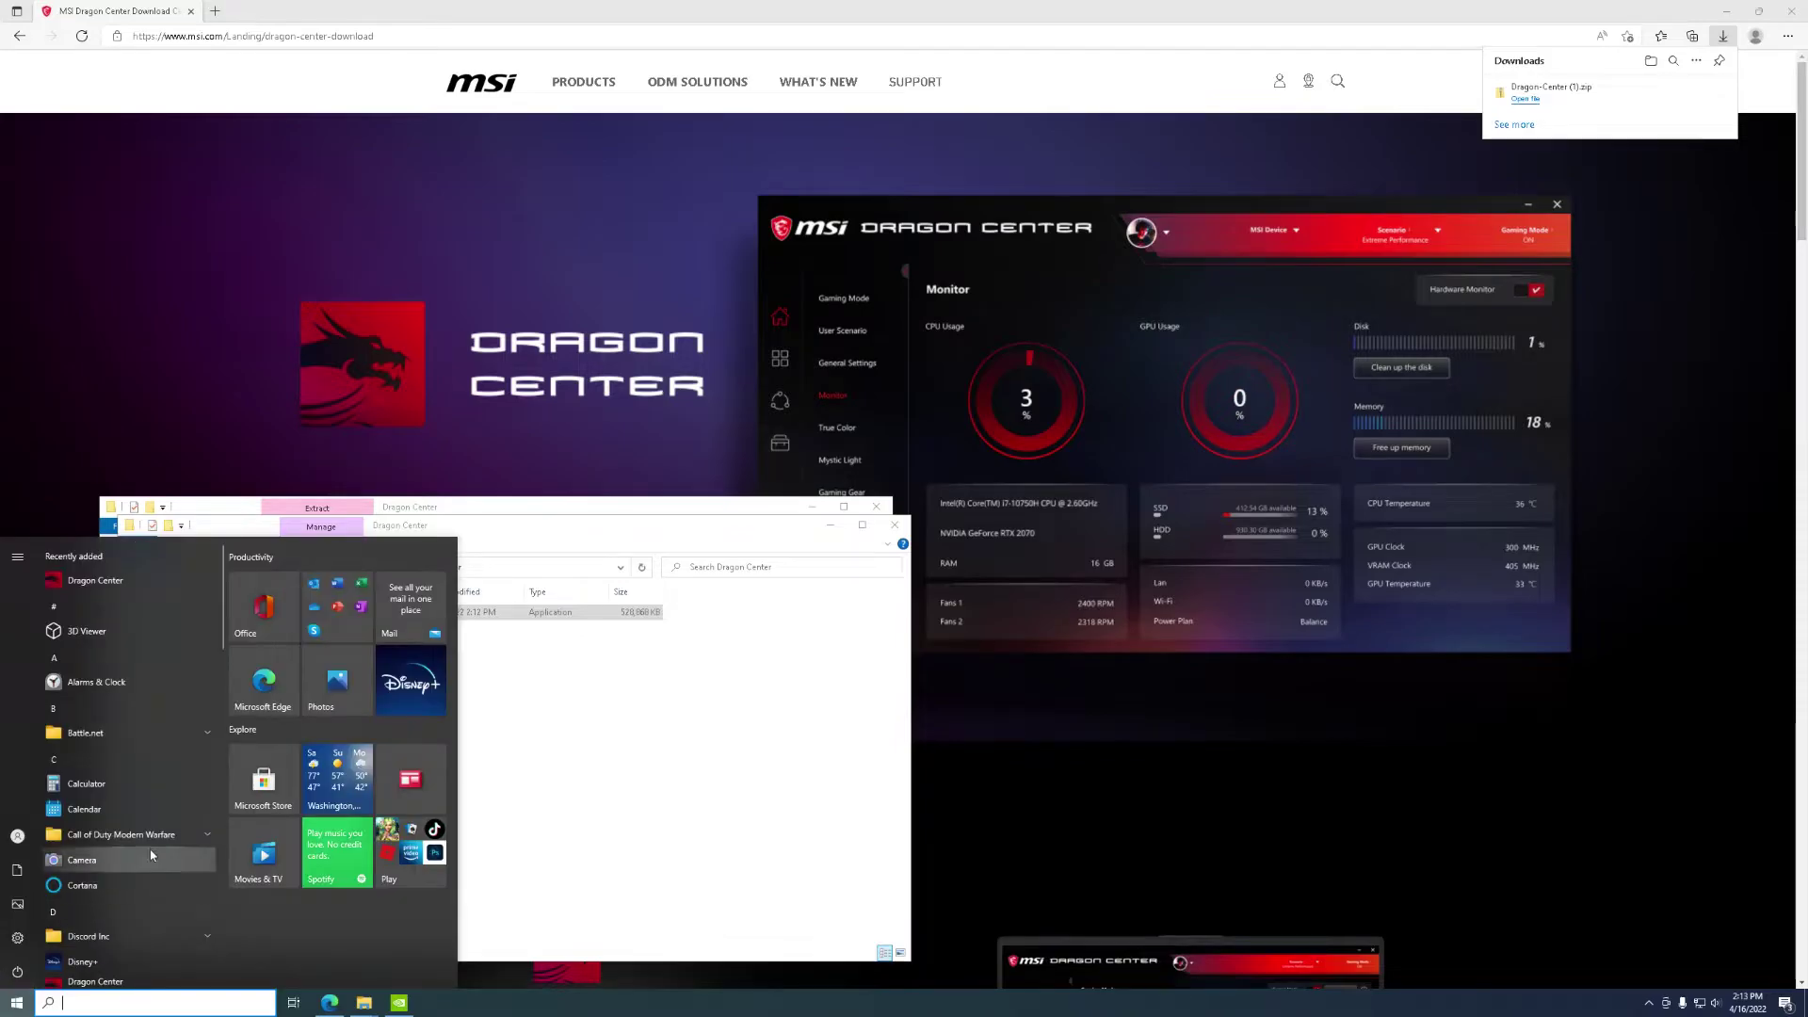
right_click(107, 589)
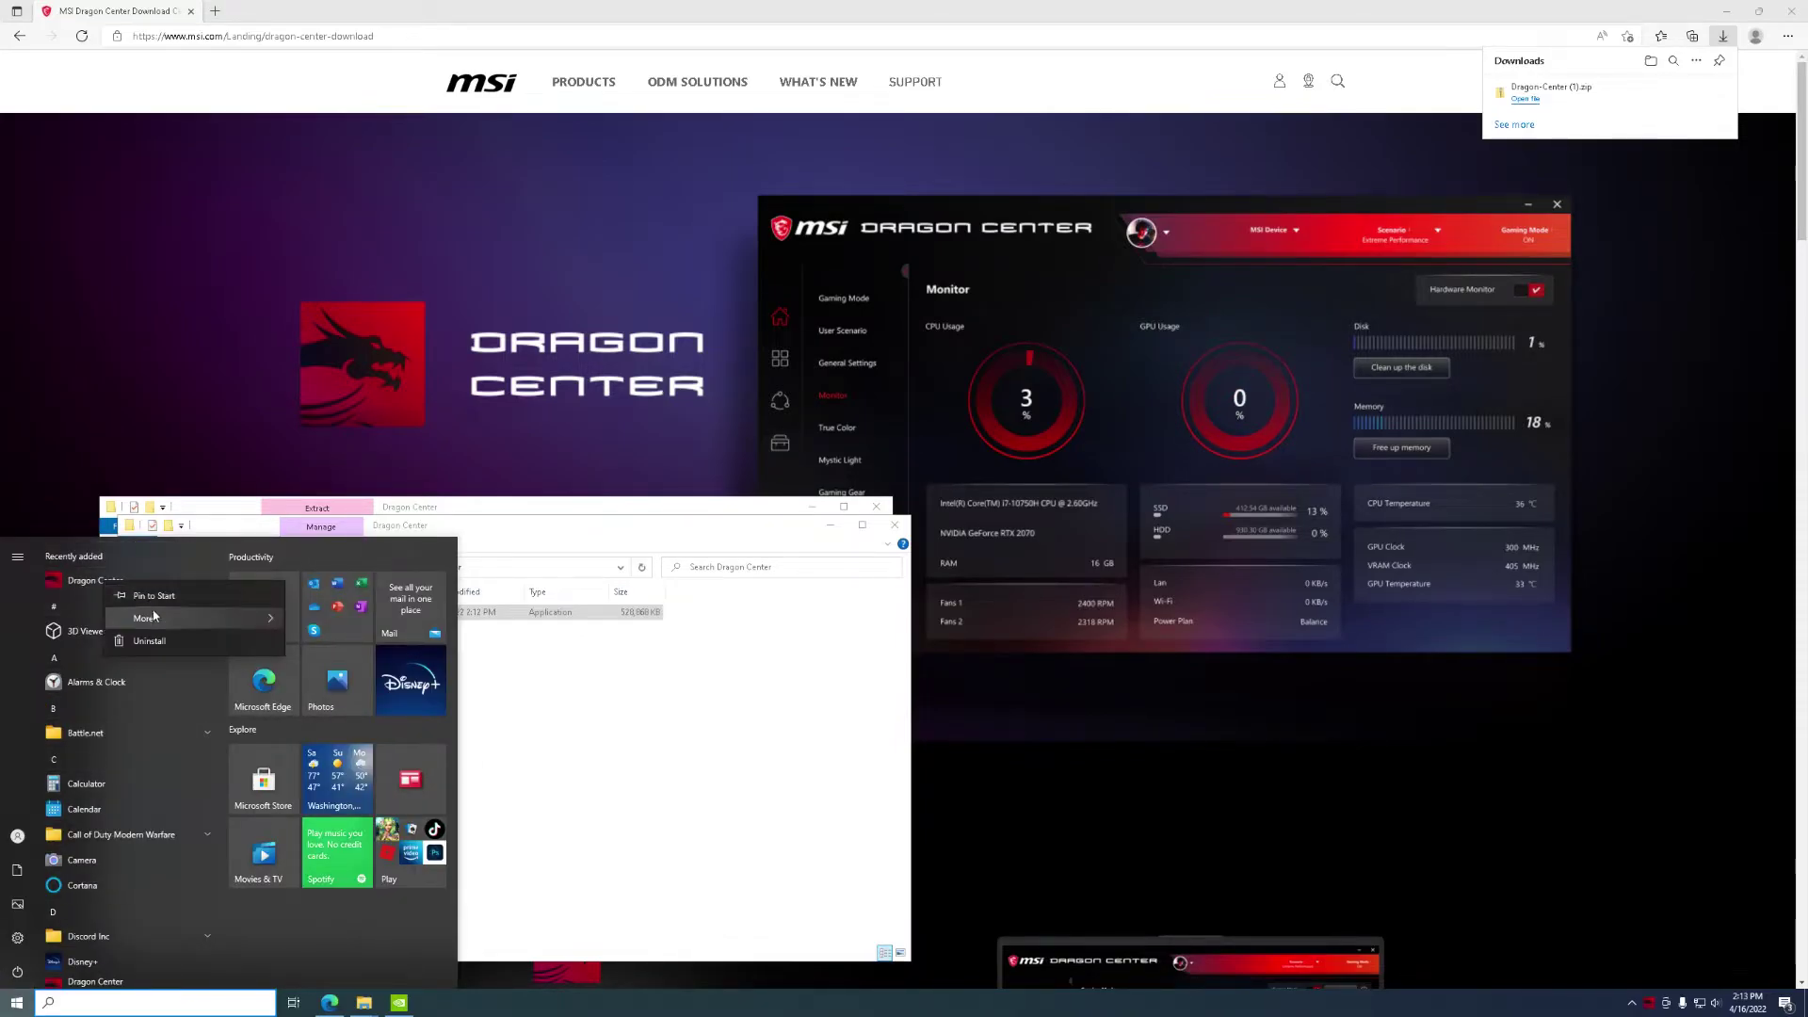
mouse_move(156, 618)
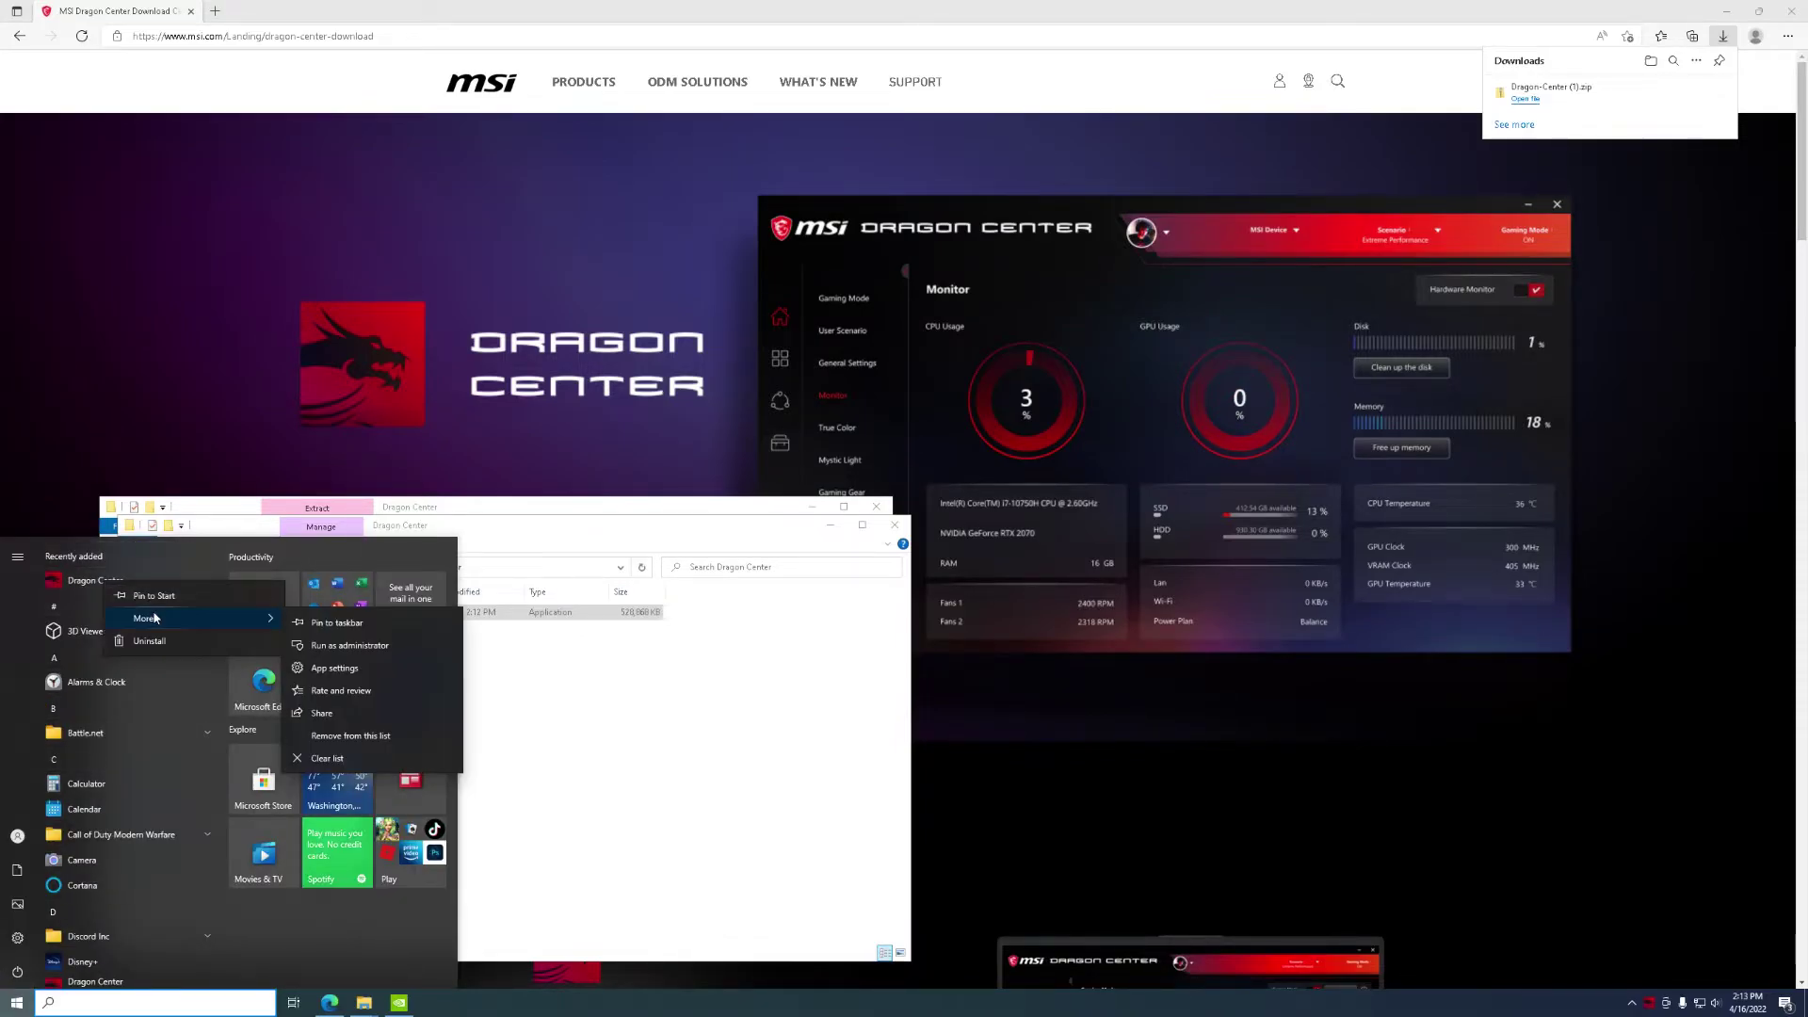
left_click(350, 646)
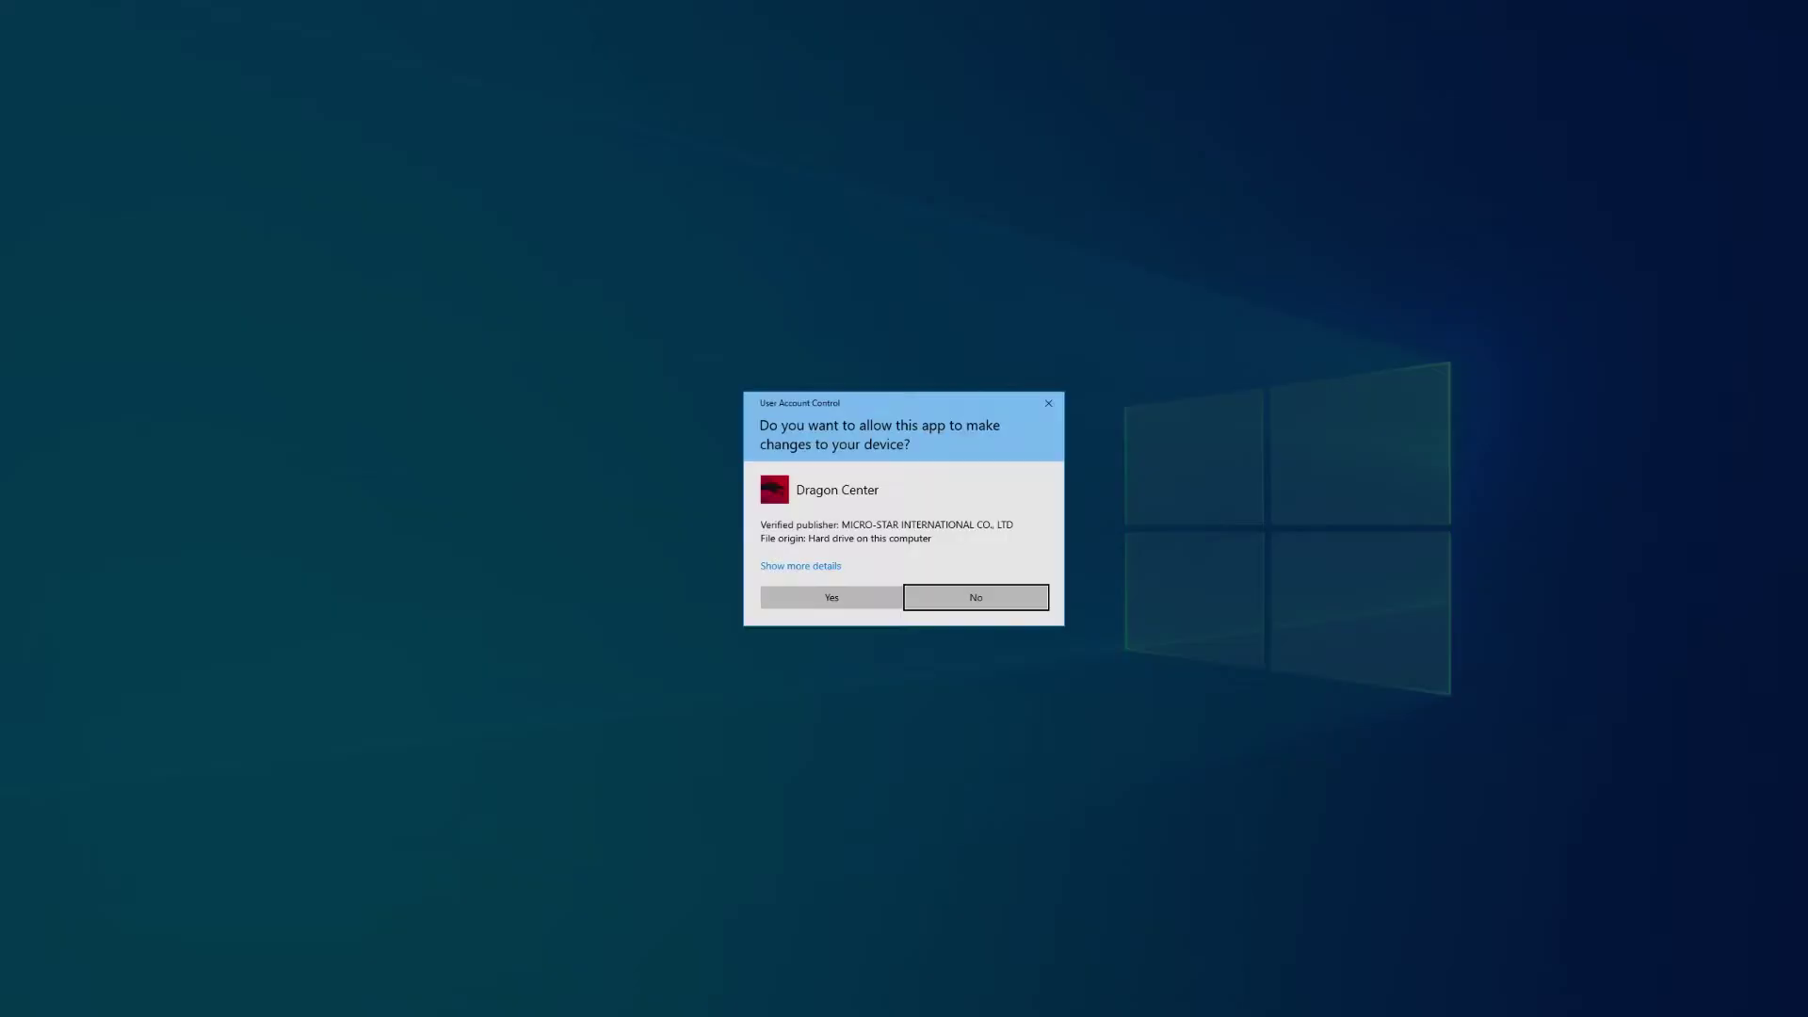
left_click(832, 597)
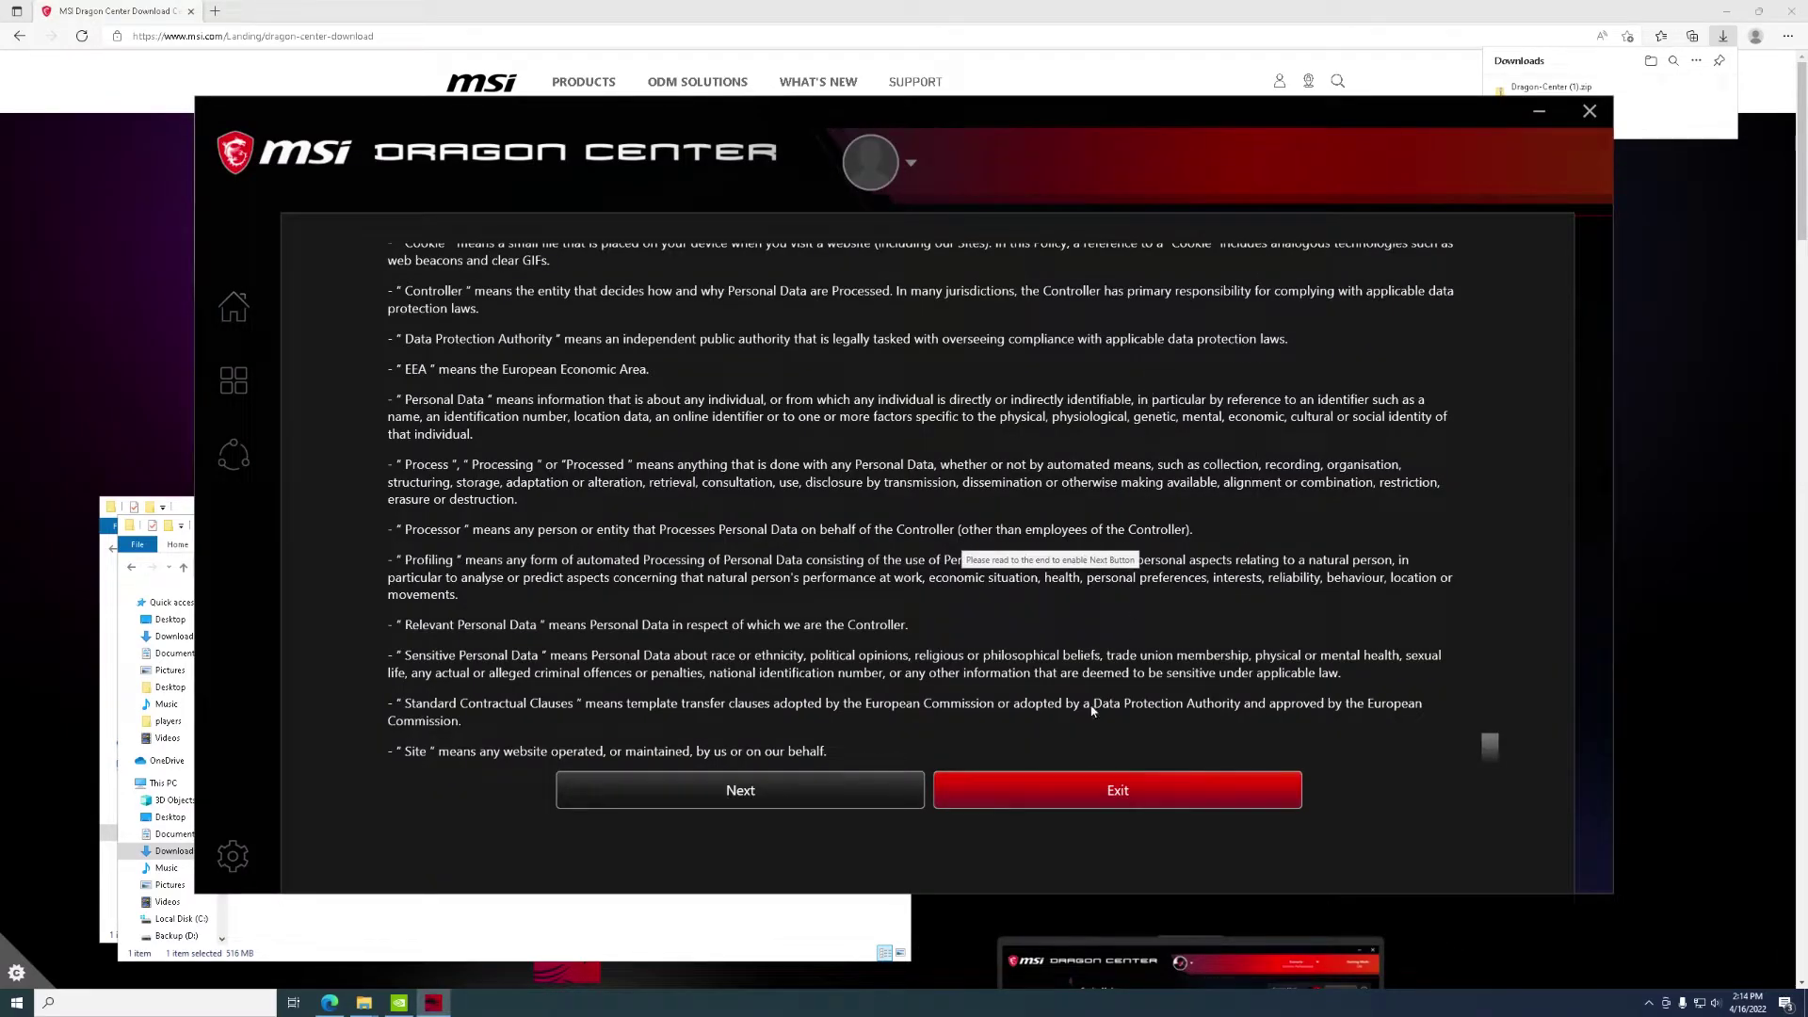
Step: Read through MSI's privacy policy and Terms of Use to the end, agree to them, and dismiss the login window
left_click(789, 797)
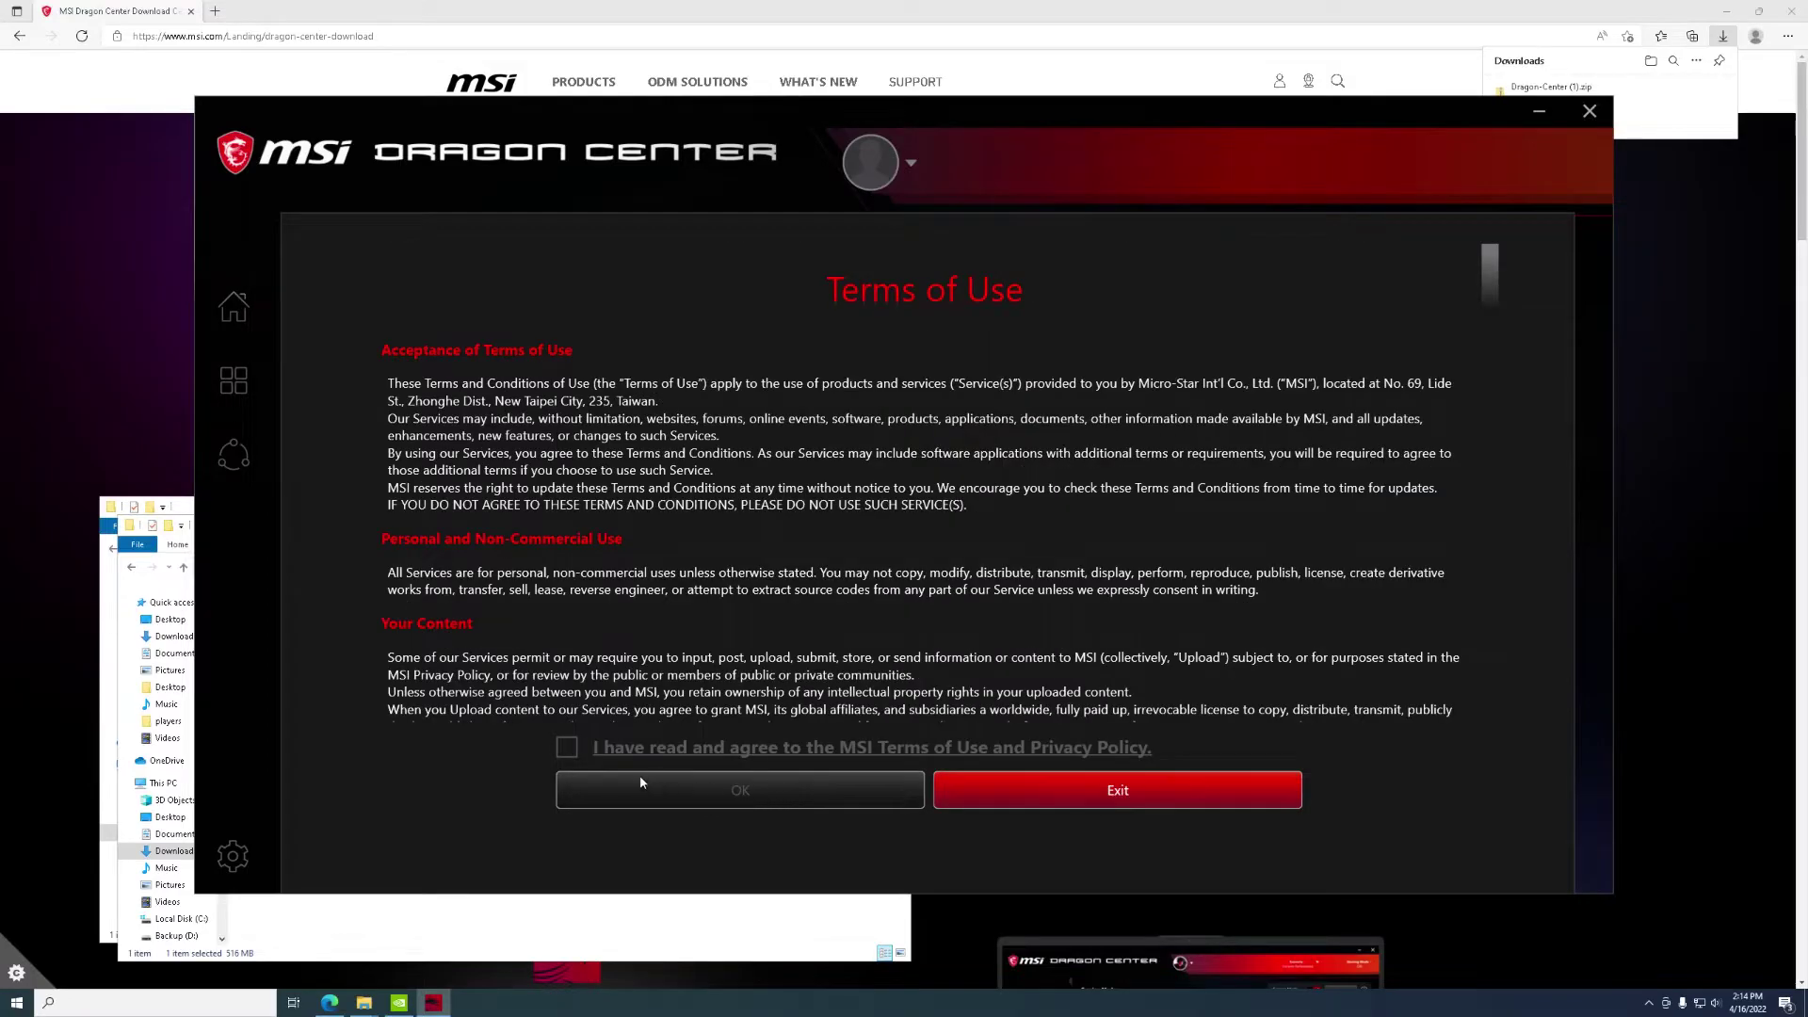
scroll(1008, 524, "down", 5)
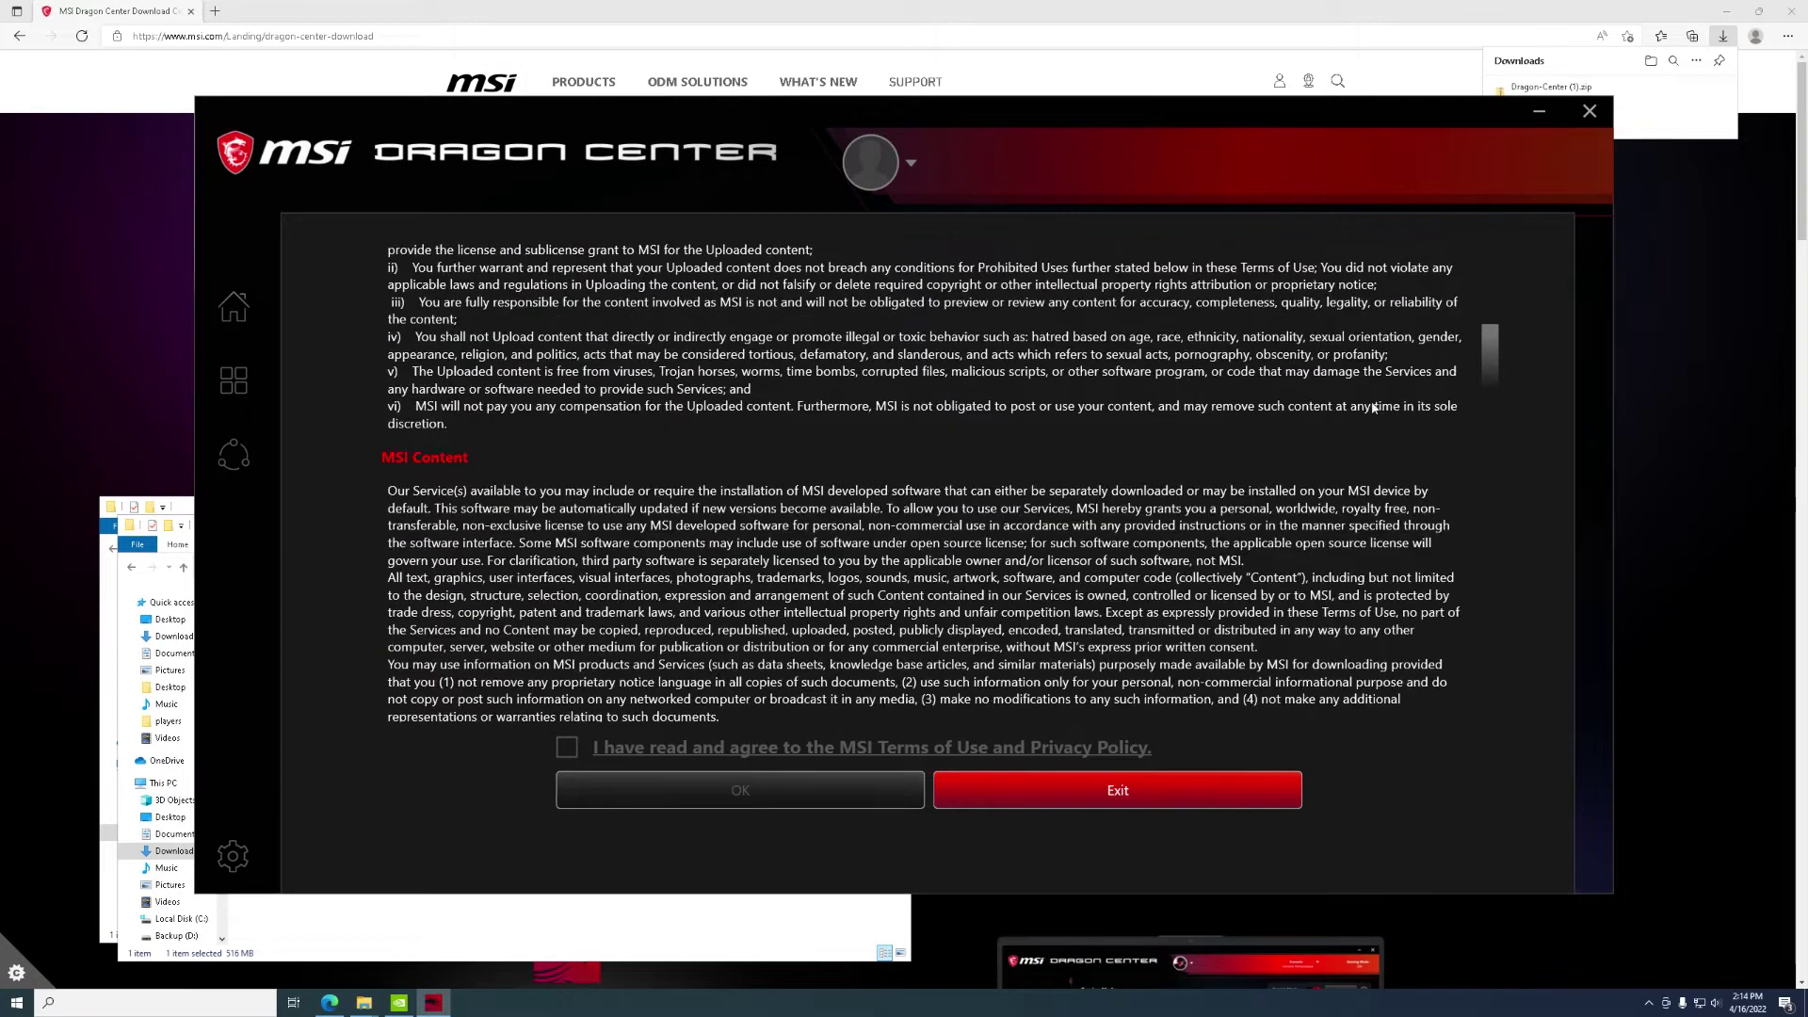
left_click_drag(1498, 369, 1487, 720)
left_click(561, 769)
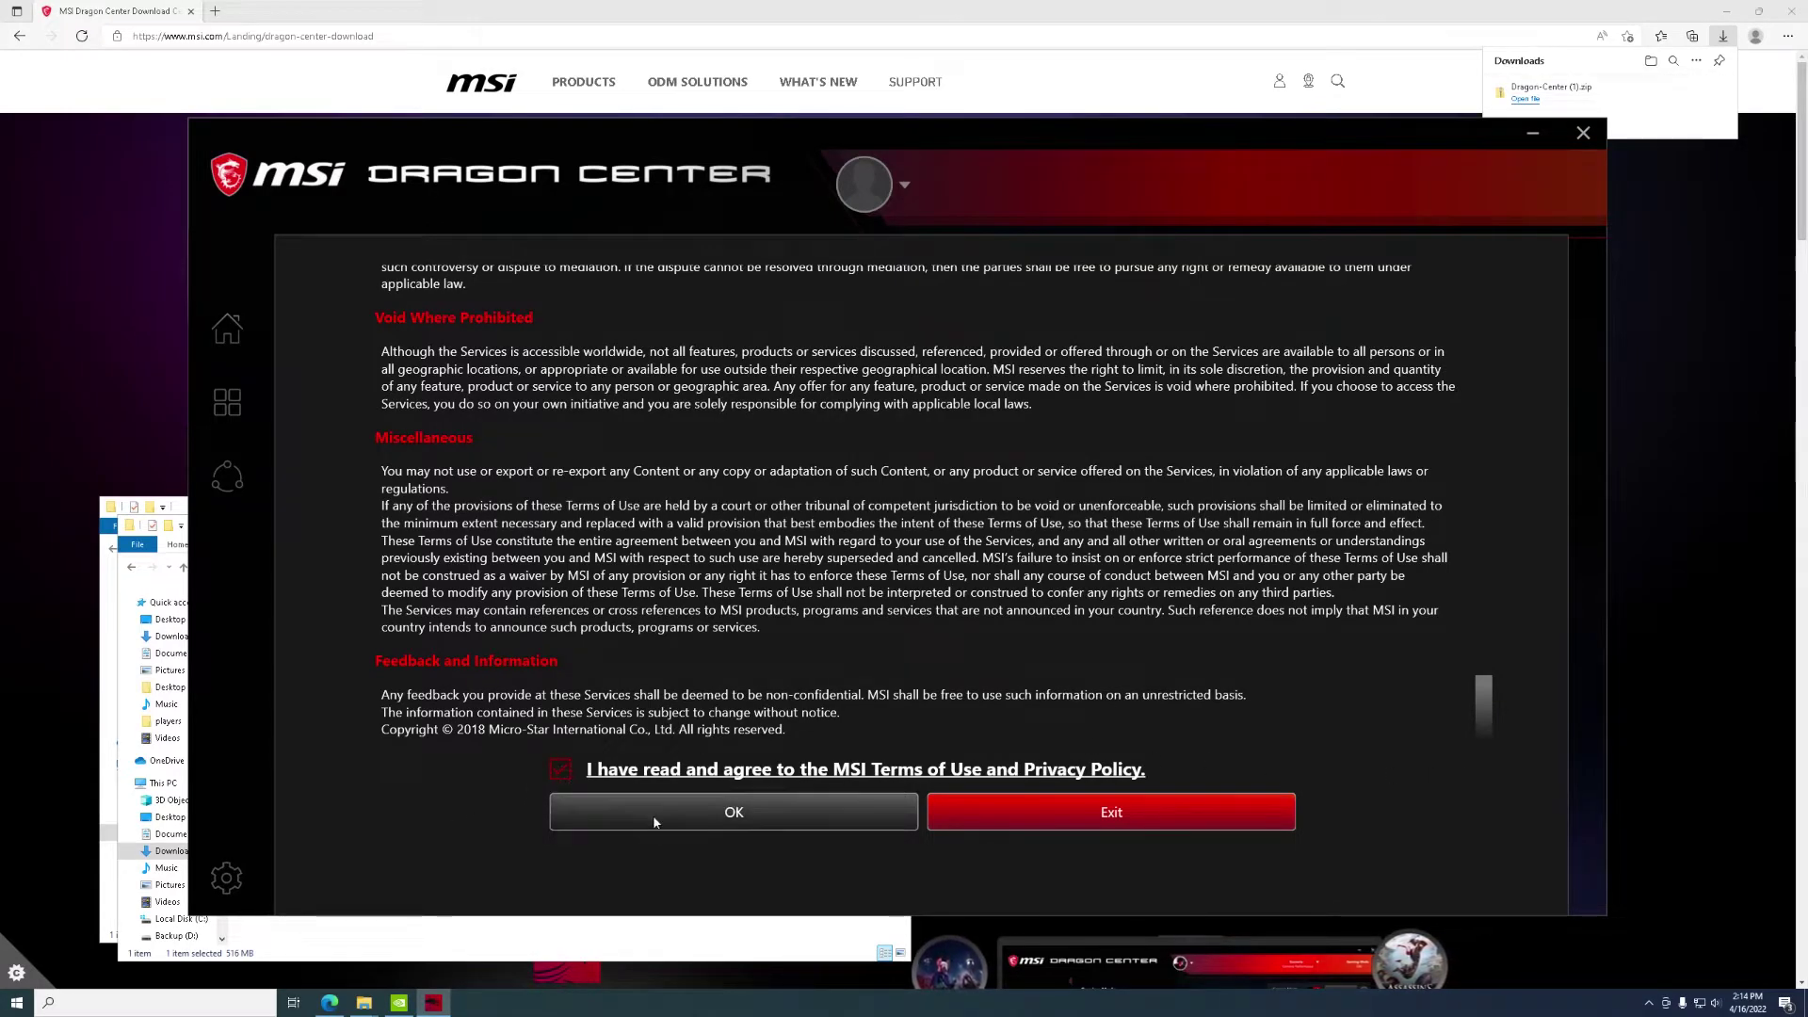
left_click(692, 812)
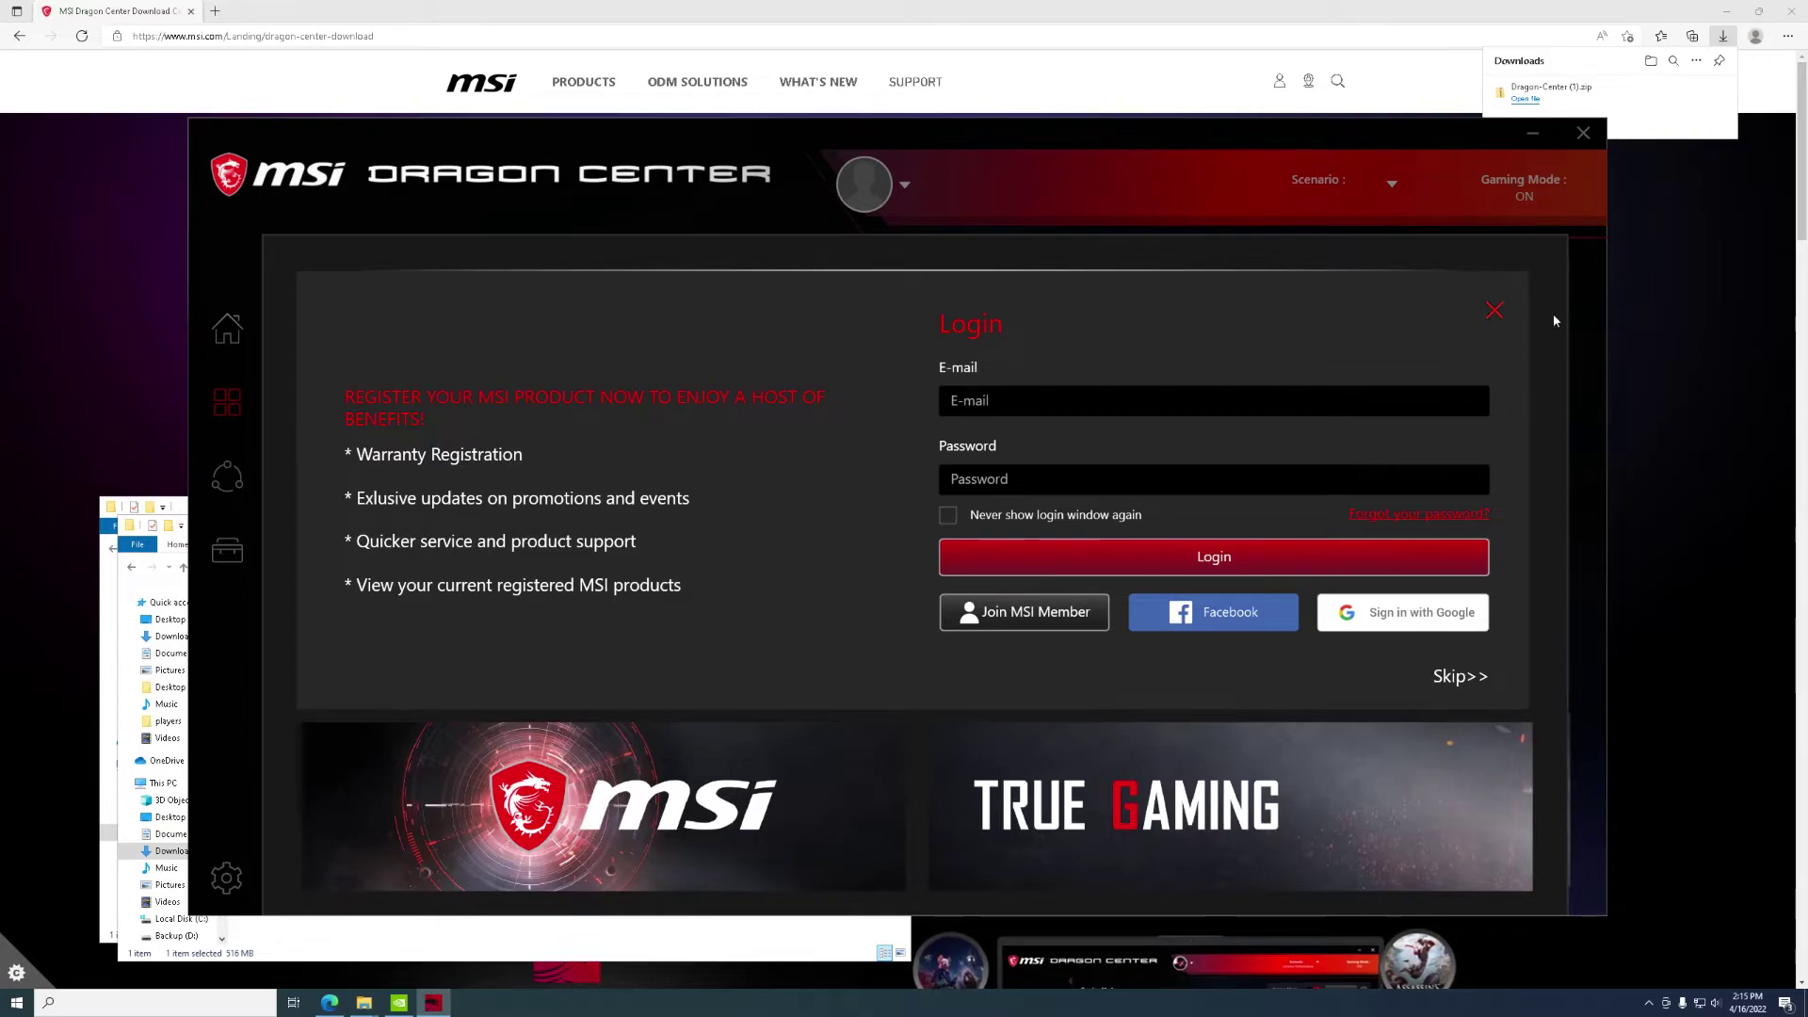
left_click(1495, 313)
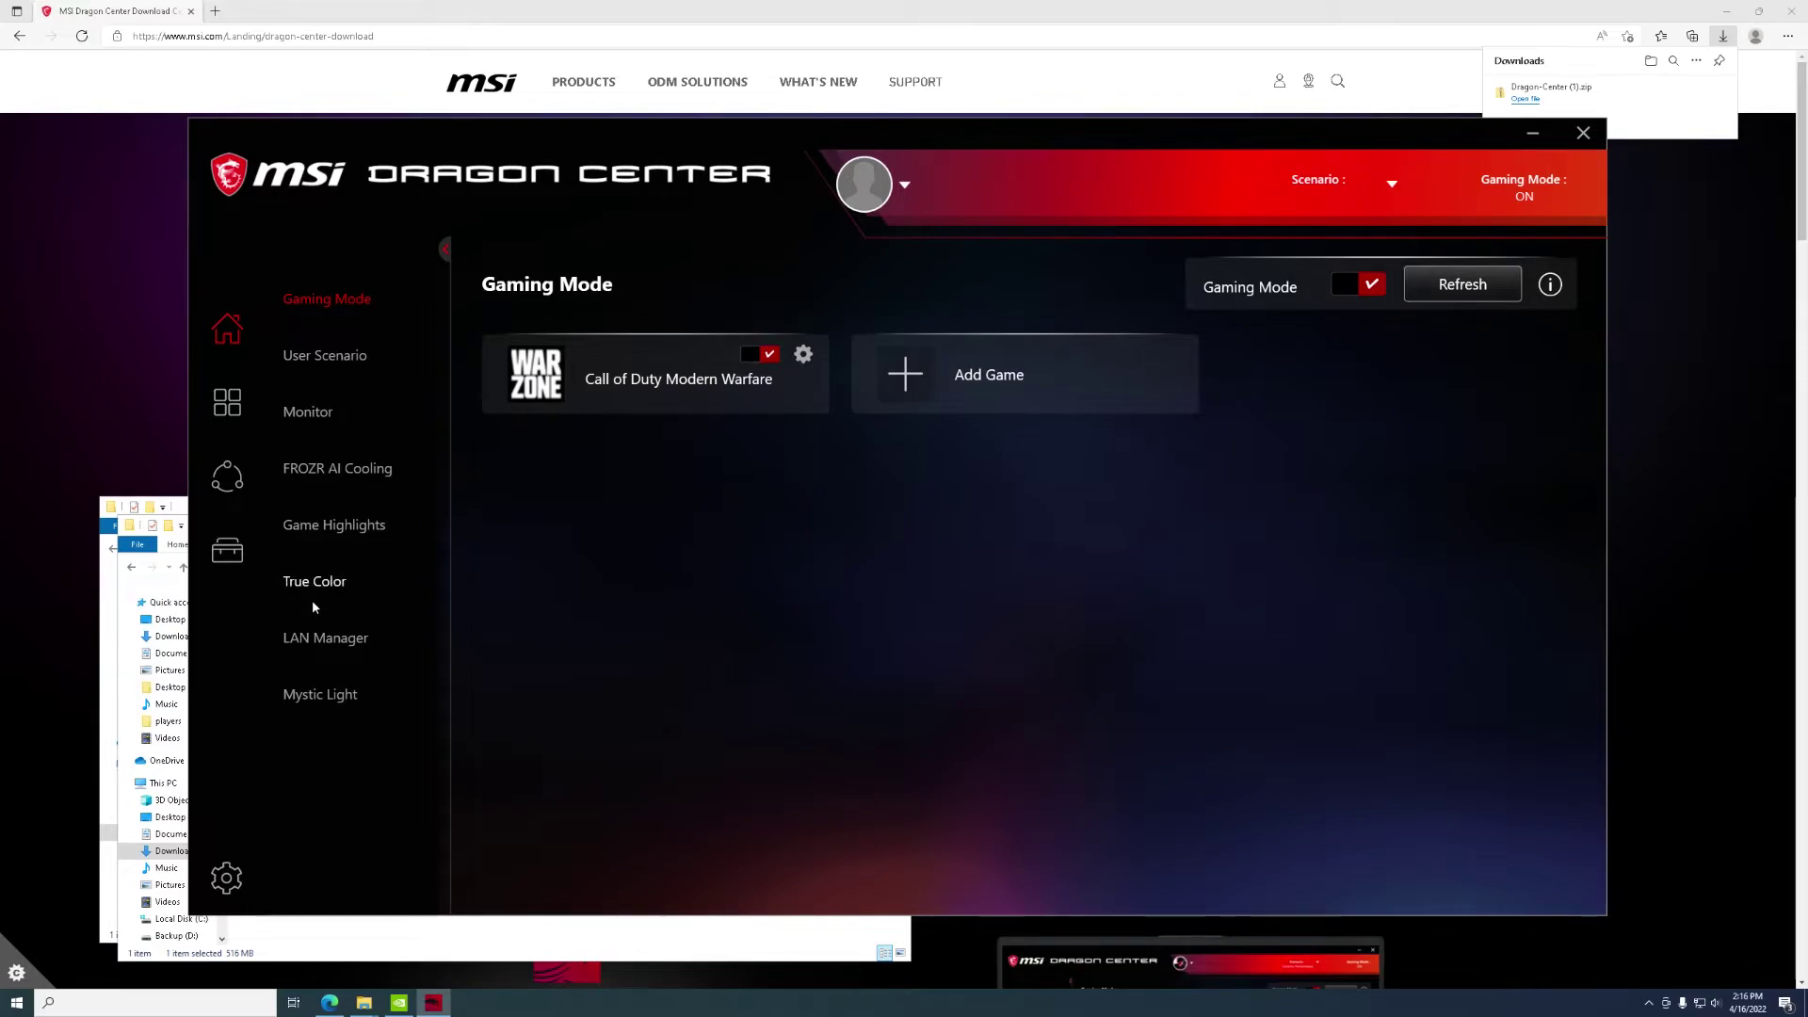
Step: In Mystic Light Profile 1, set the LED style of all linked components to Steady with the red preset colour and apply it
left_click(325, 696)
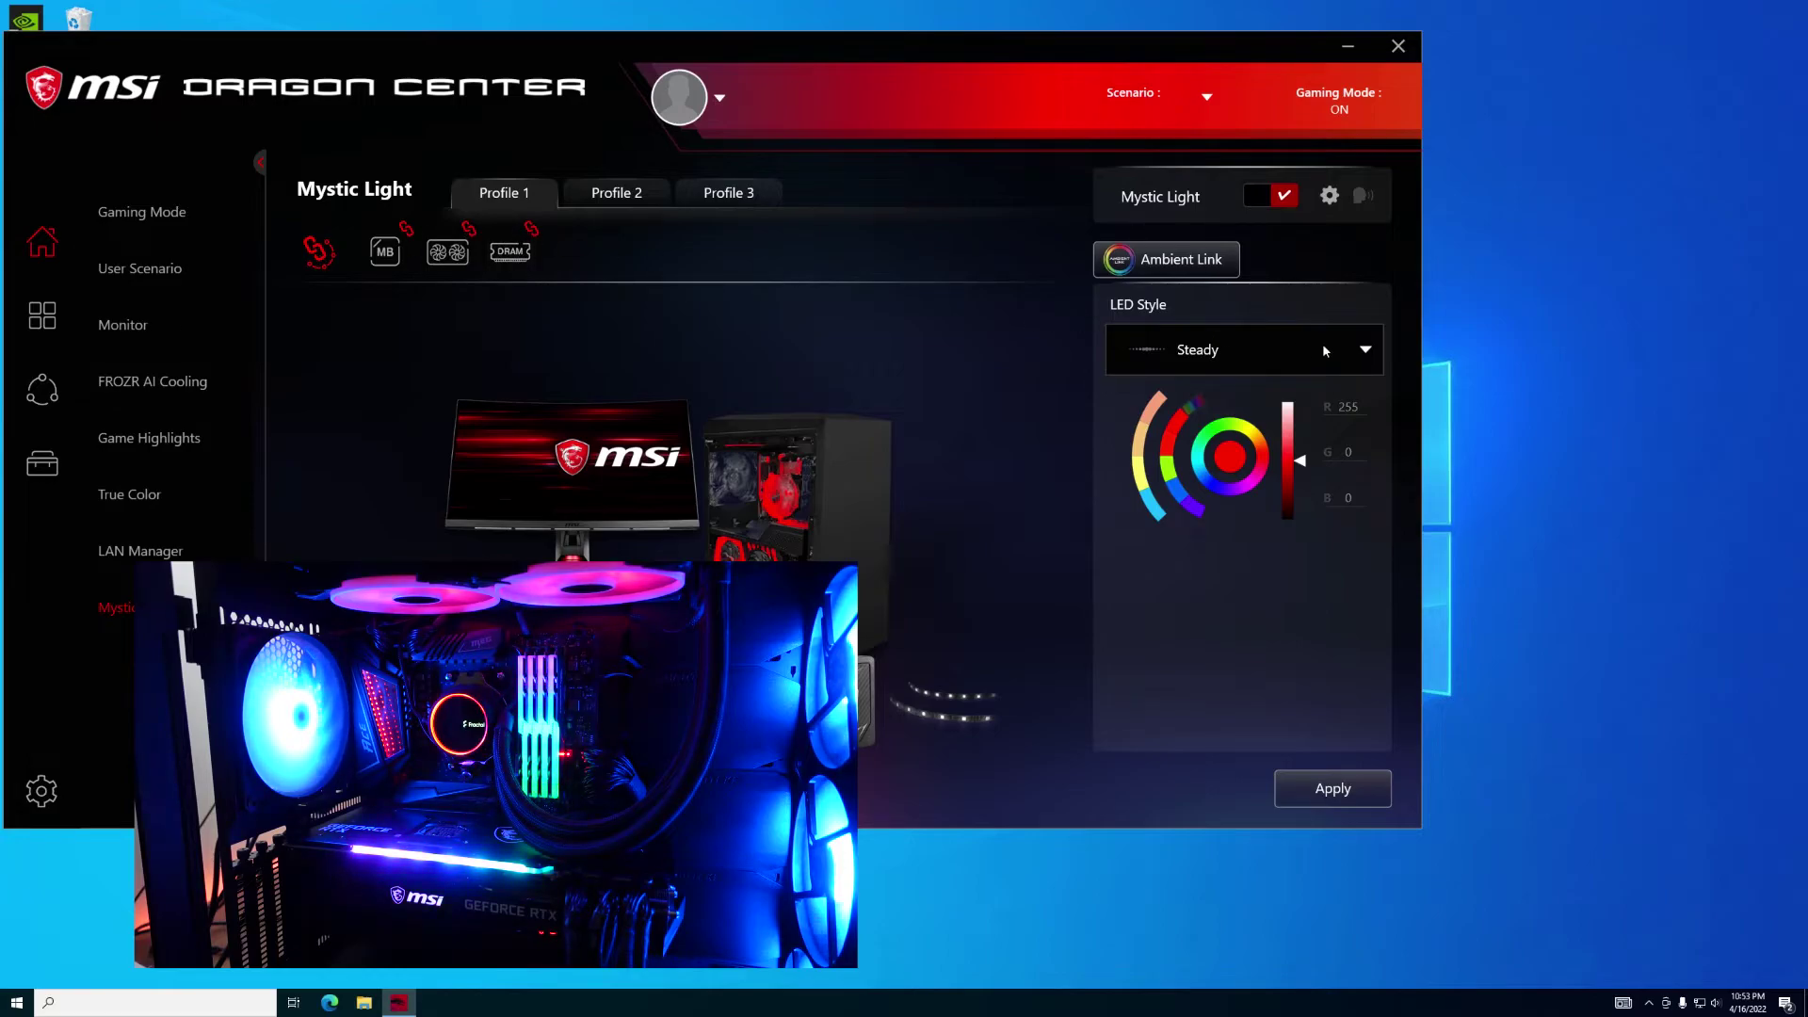
left_click(1372, 349)
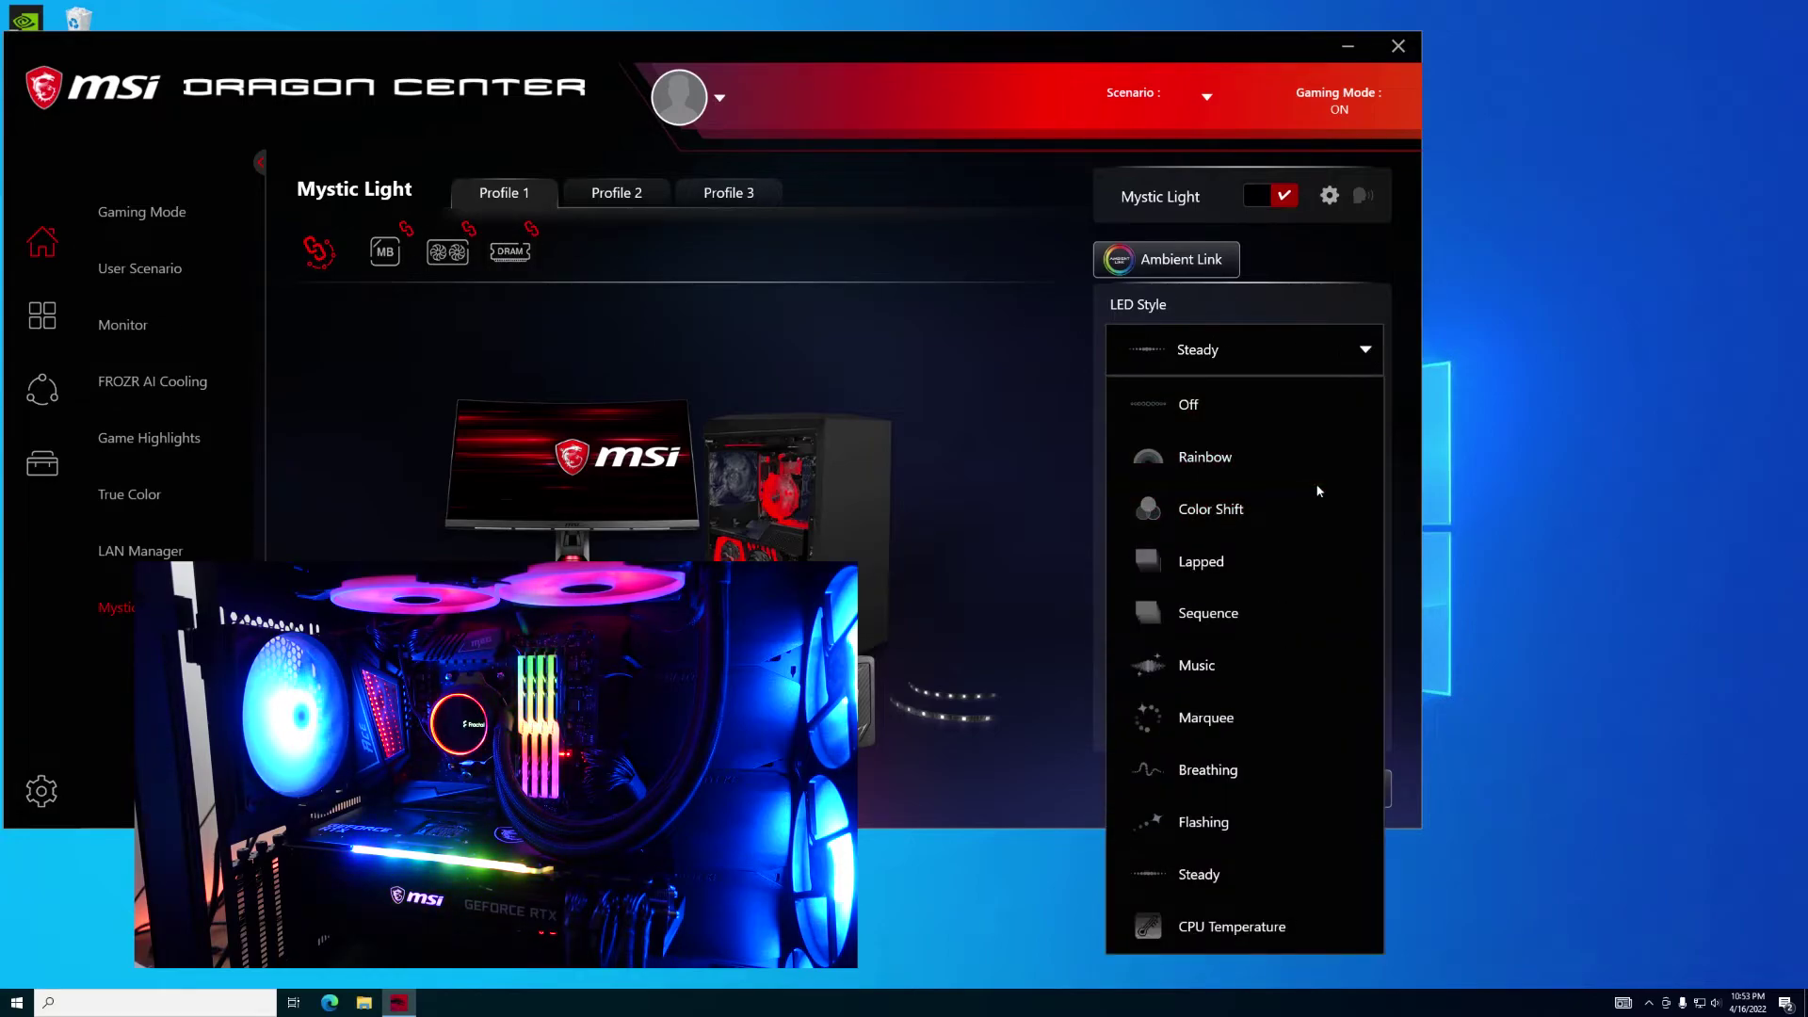
left_click(1253, 878)
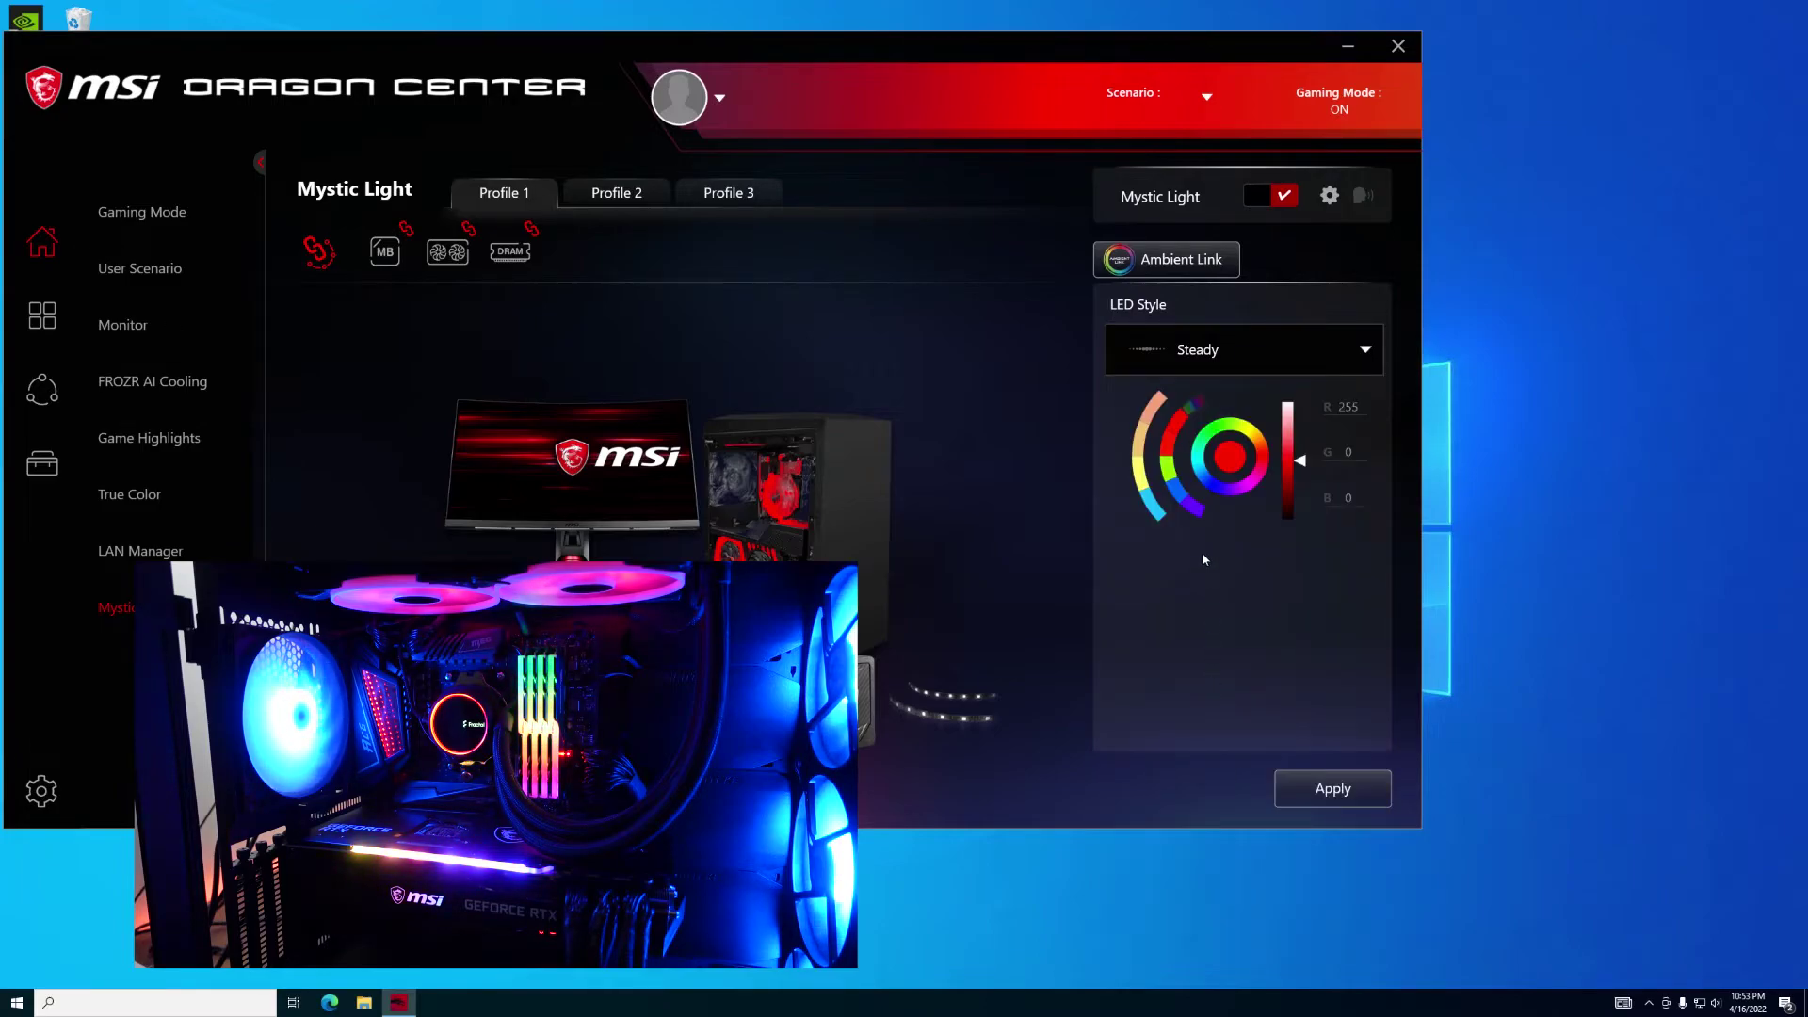
left_click(1181, 432)
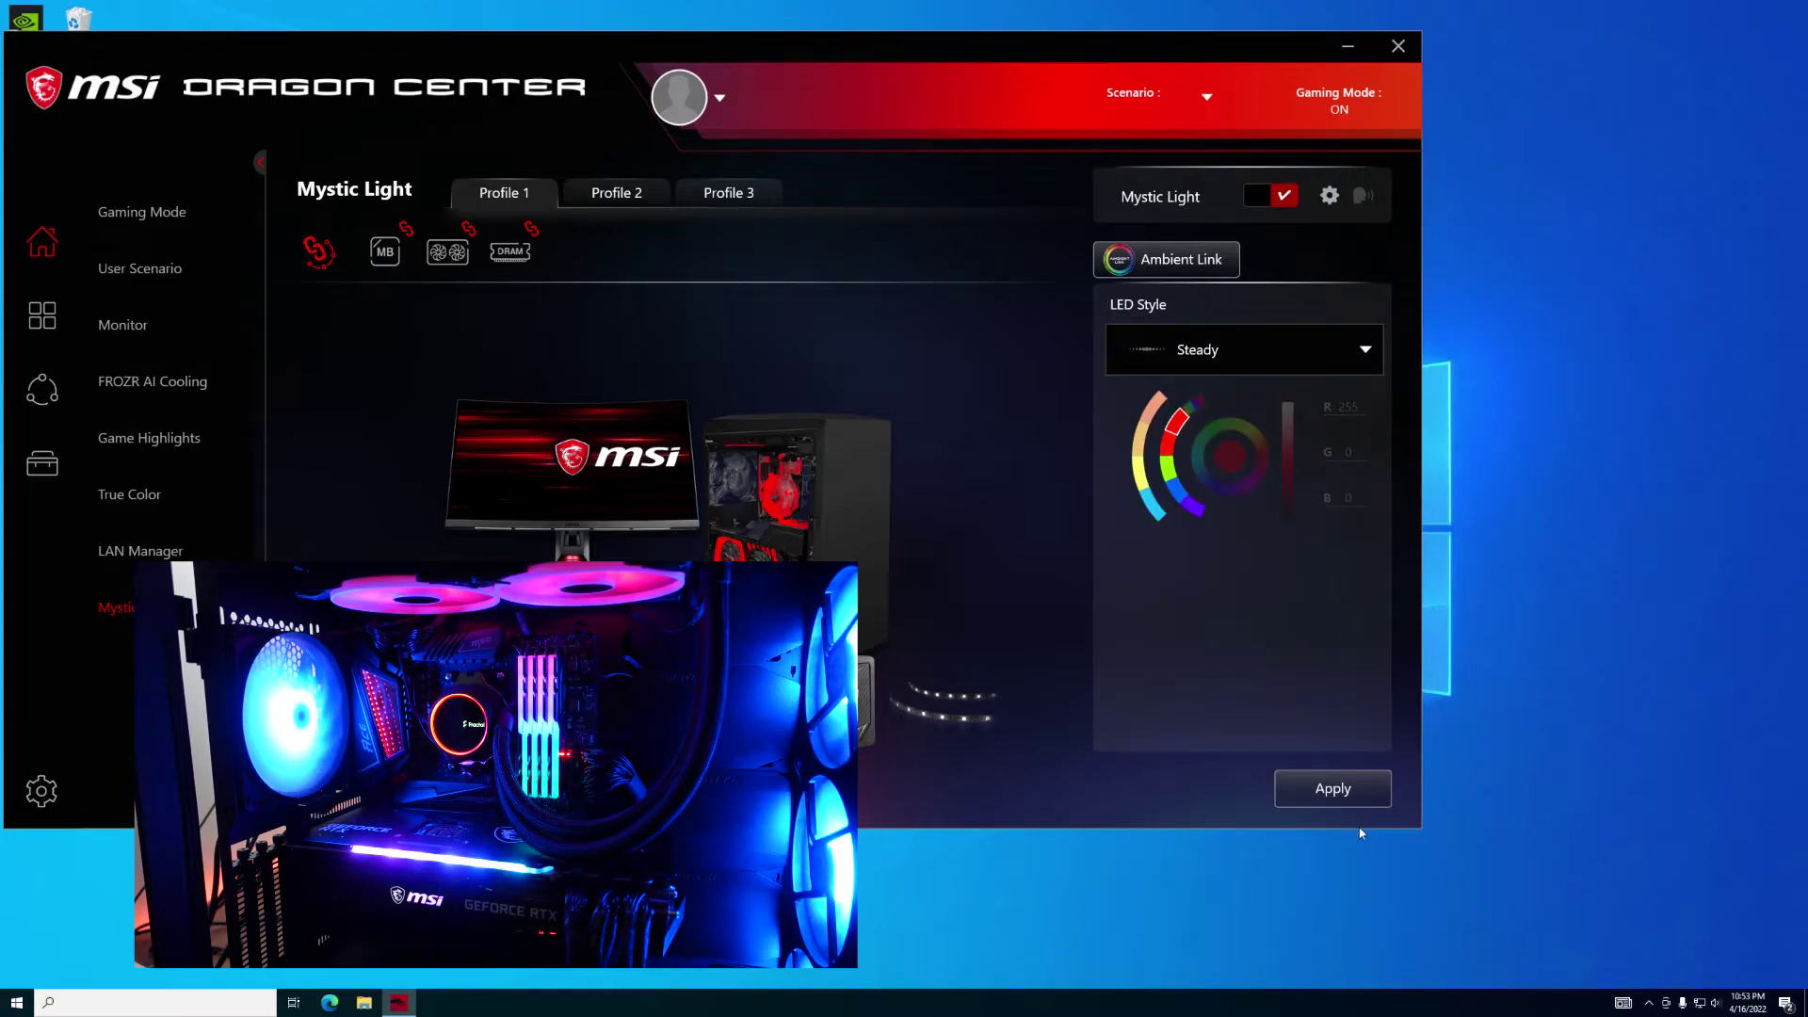
left_click(1354, 797)
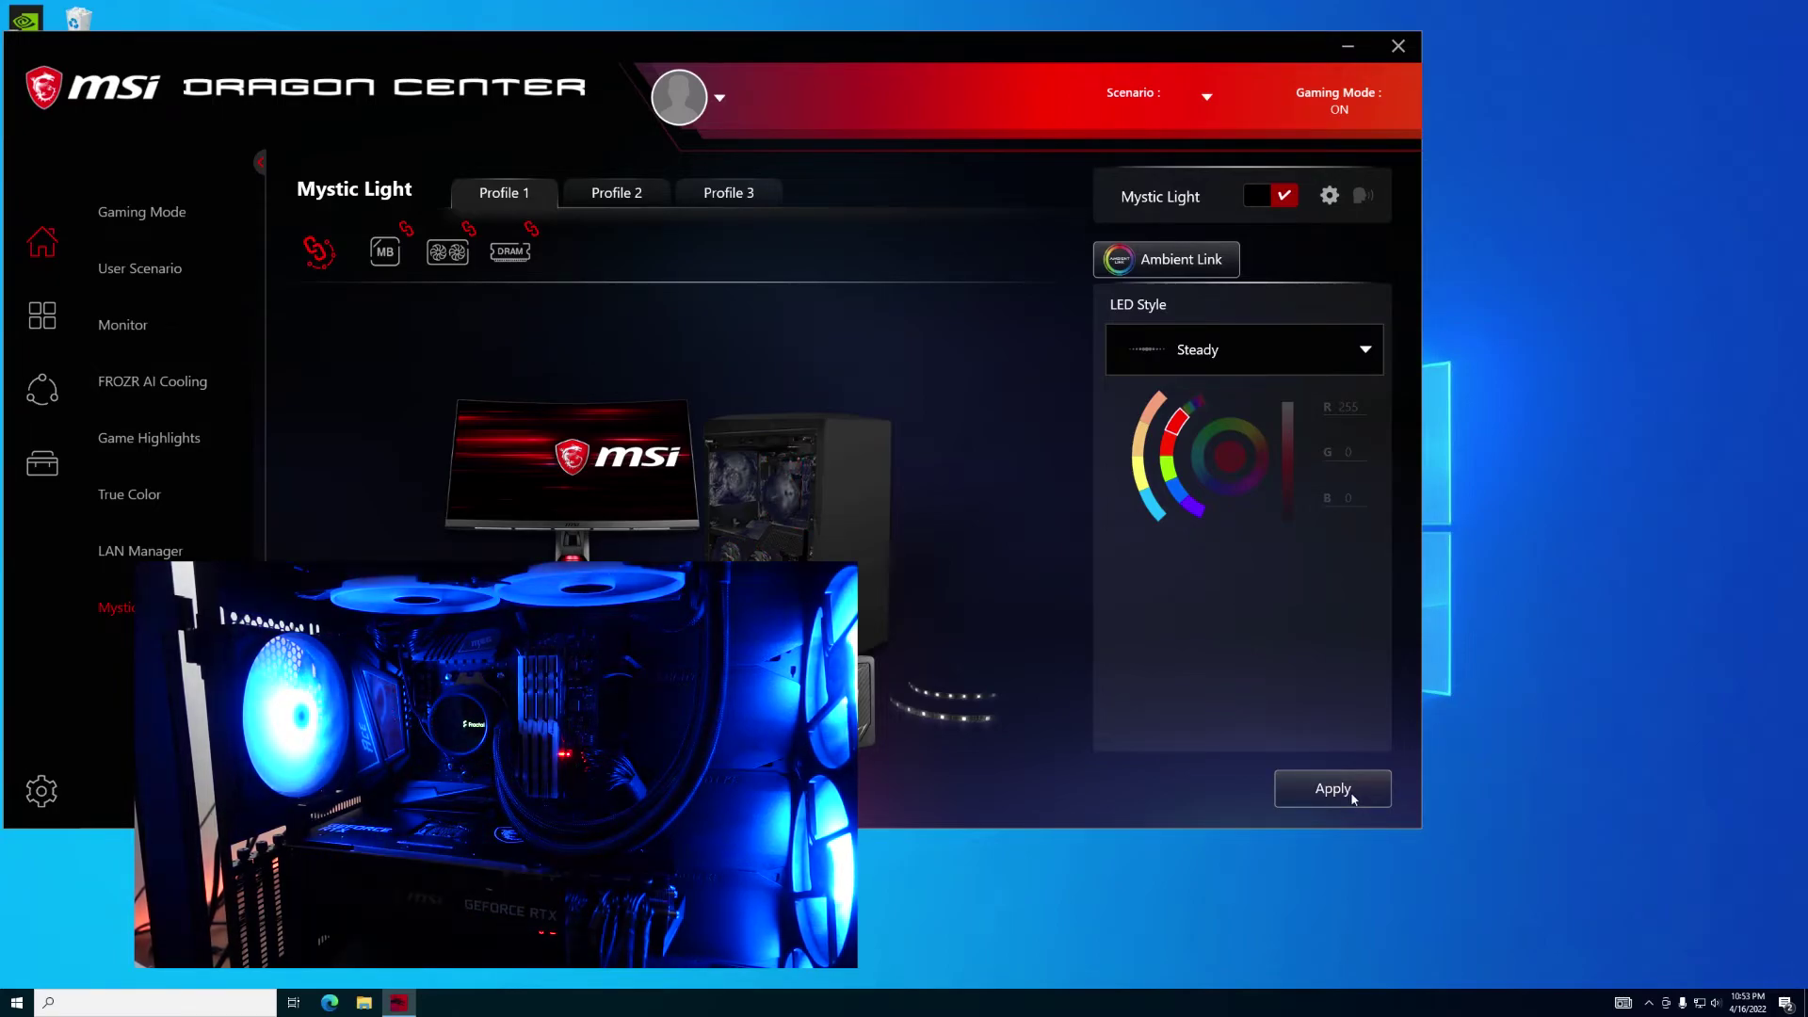
left_click(1354, 797)
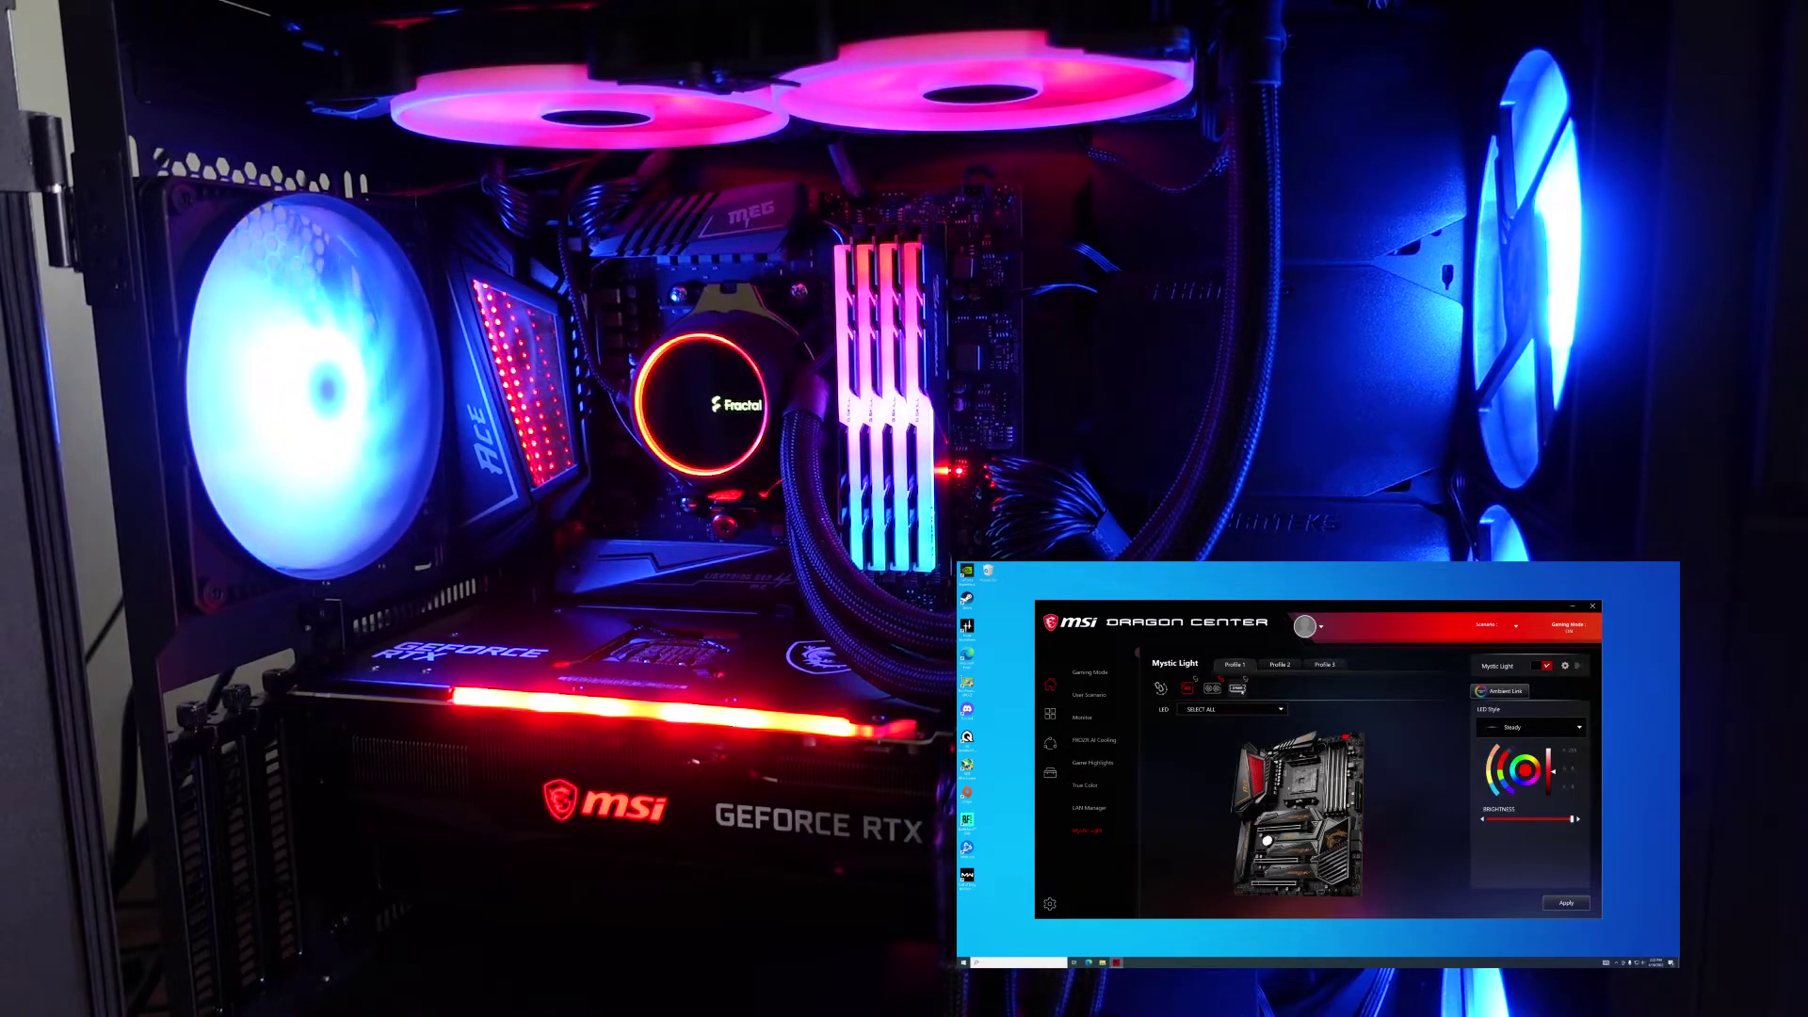
Step: Set the DRAM's LED style to Steady in red in Mystic Light and apply it
left_click(1239, 690)
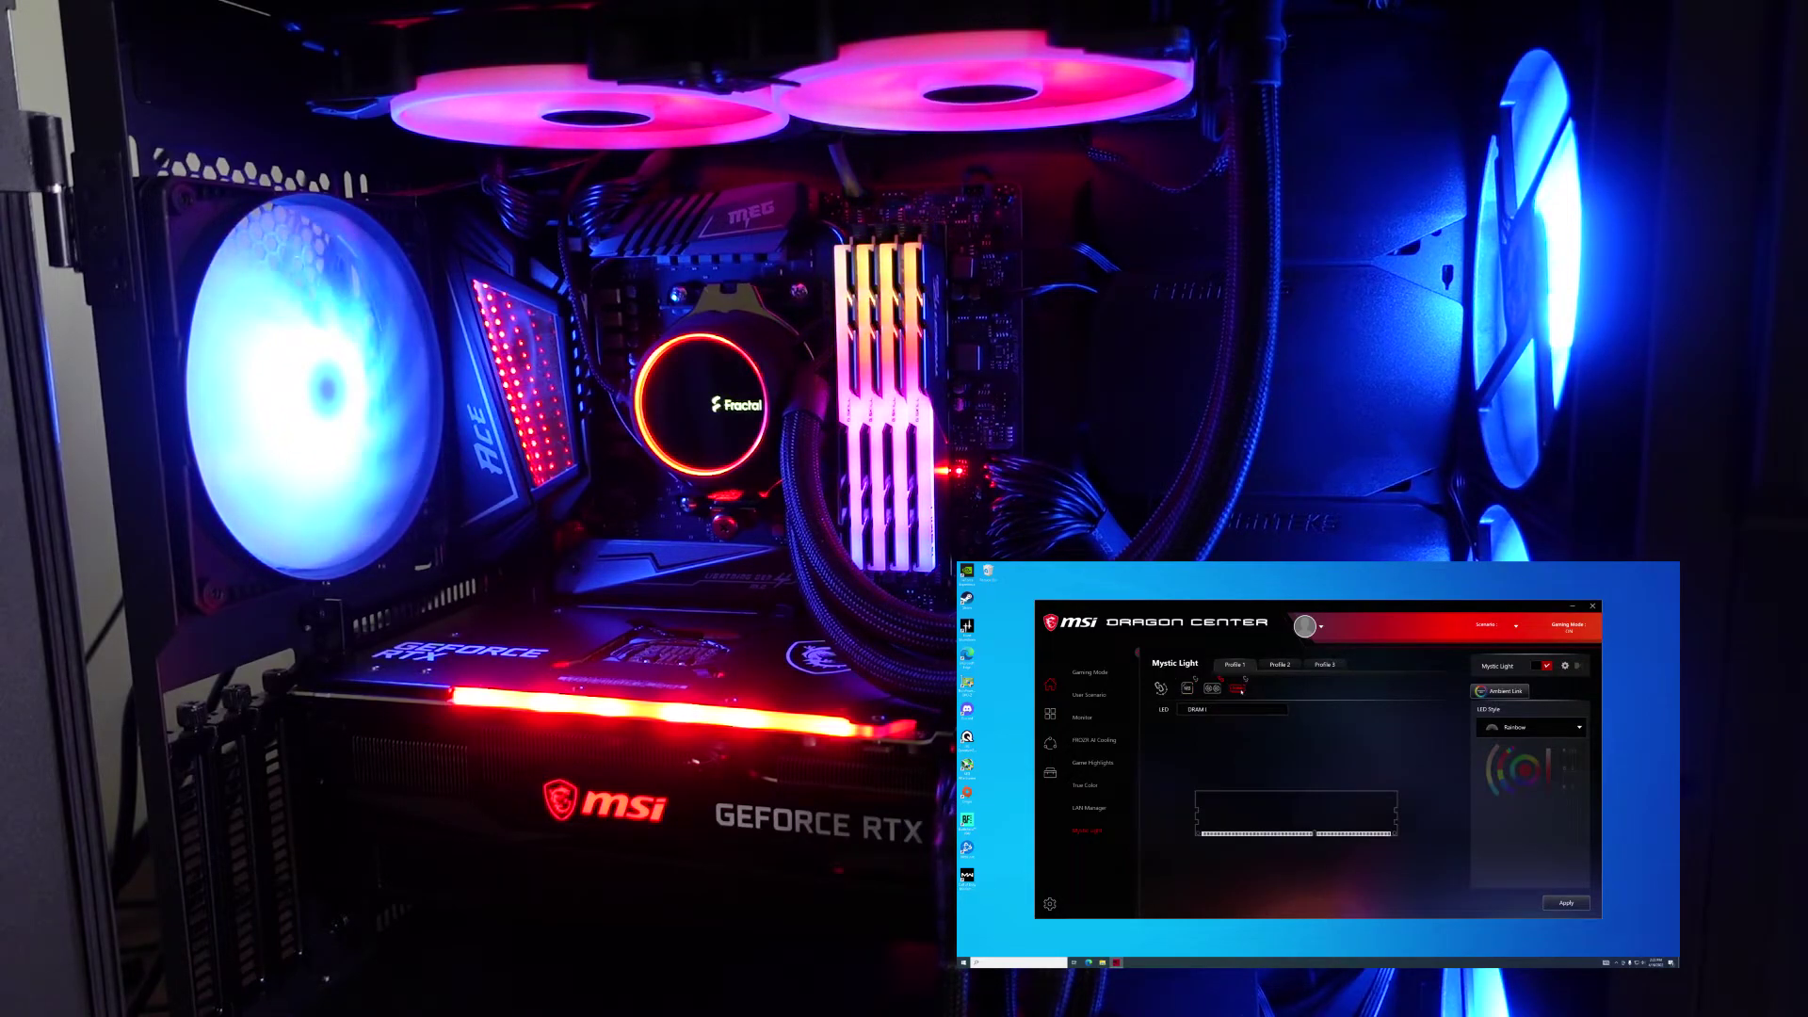
left_click(1583, 729)
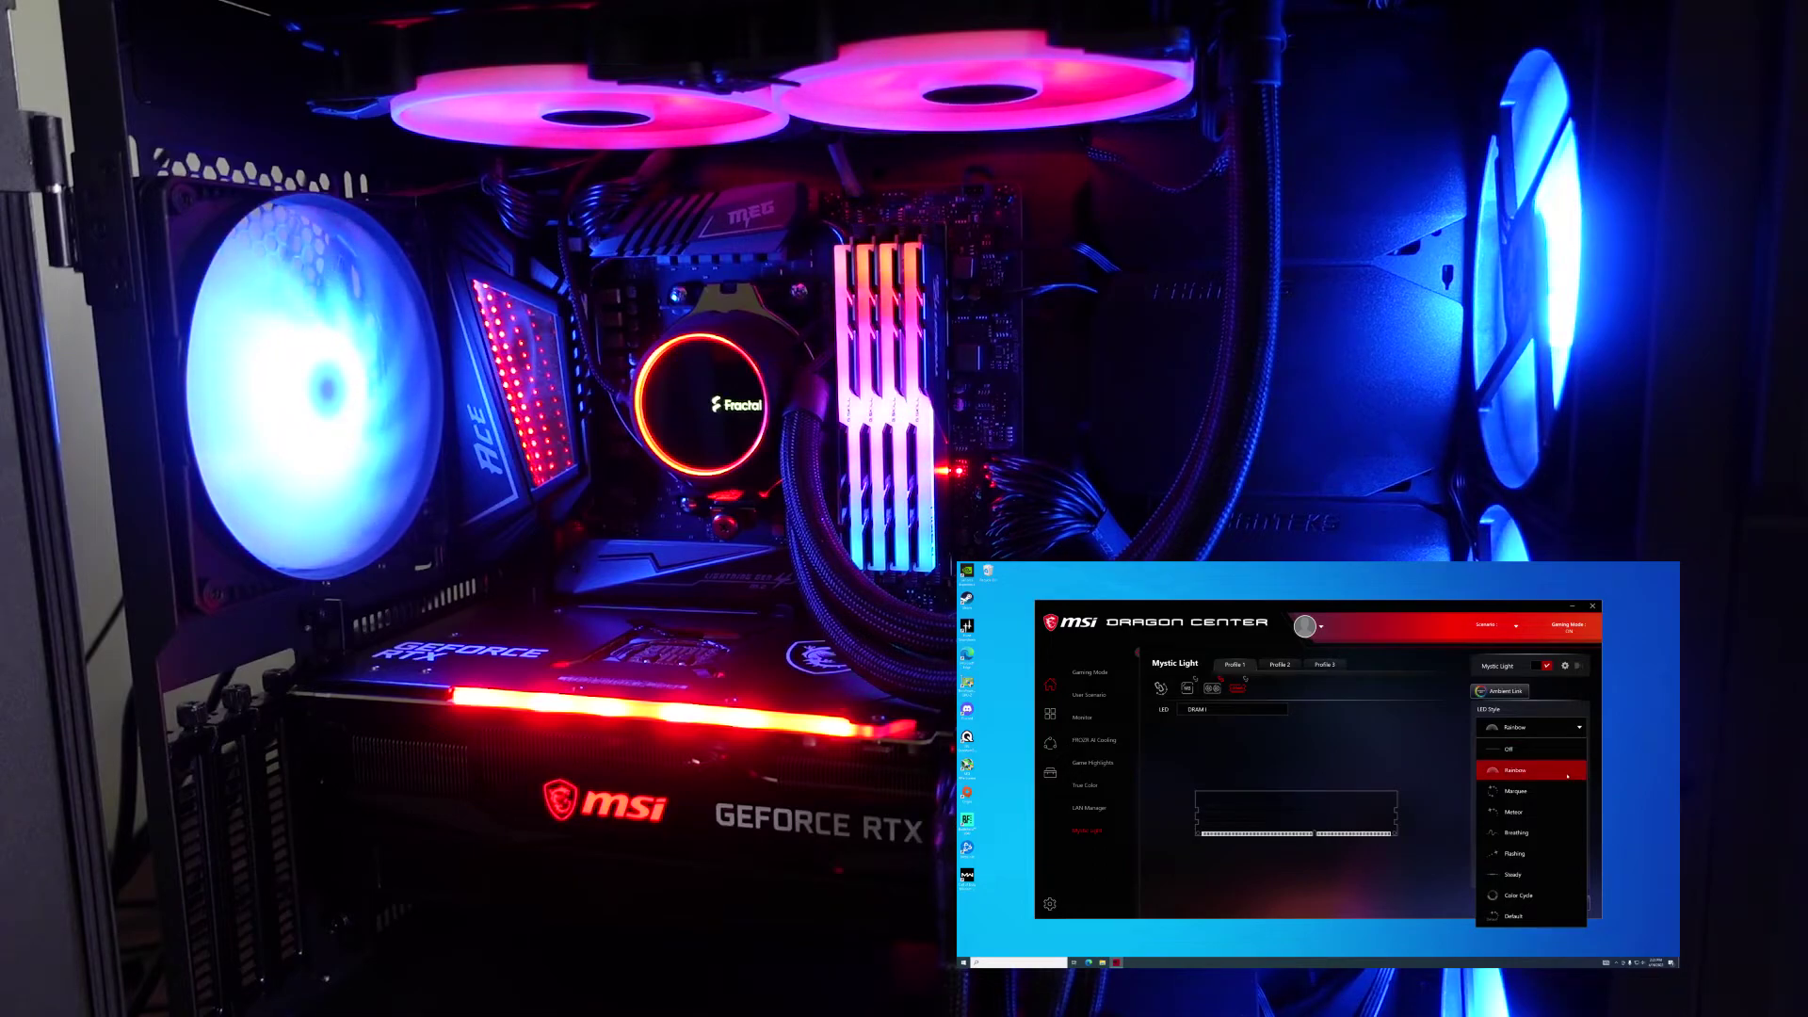
left_click(1550, 874)
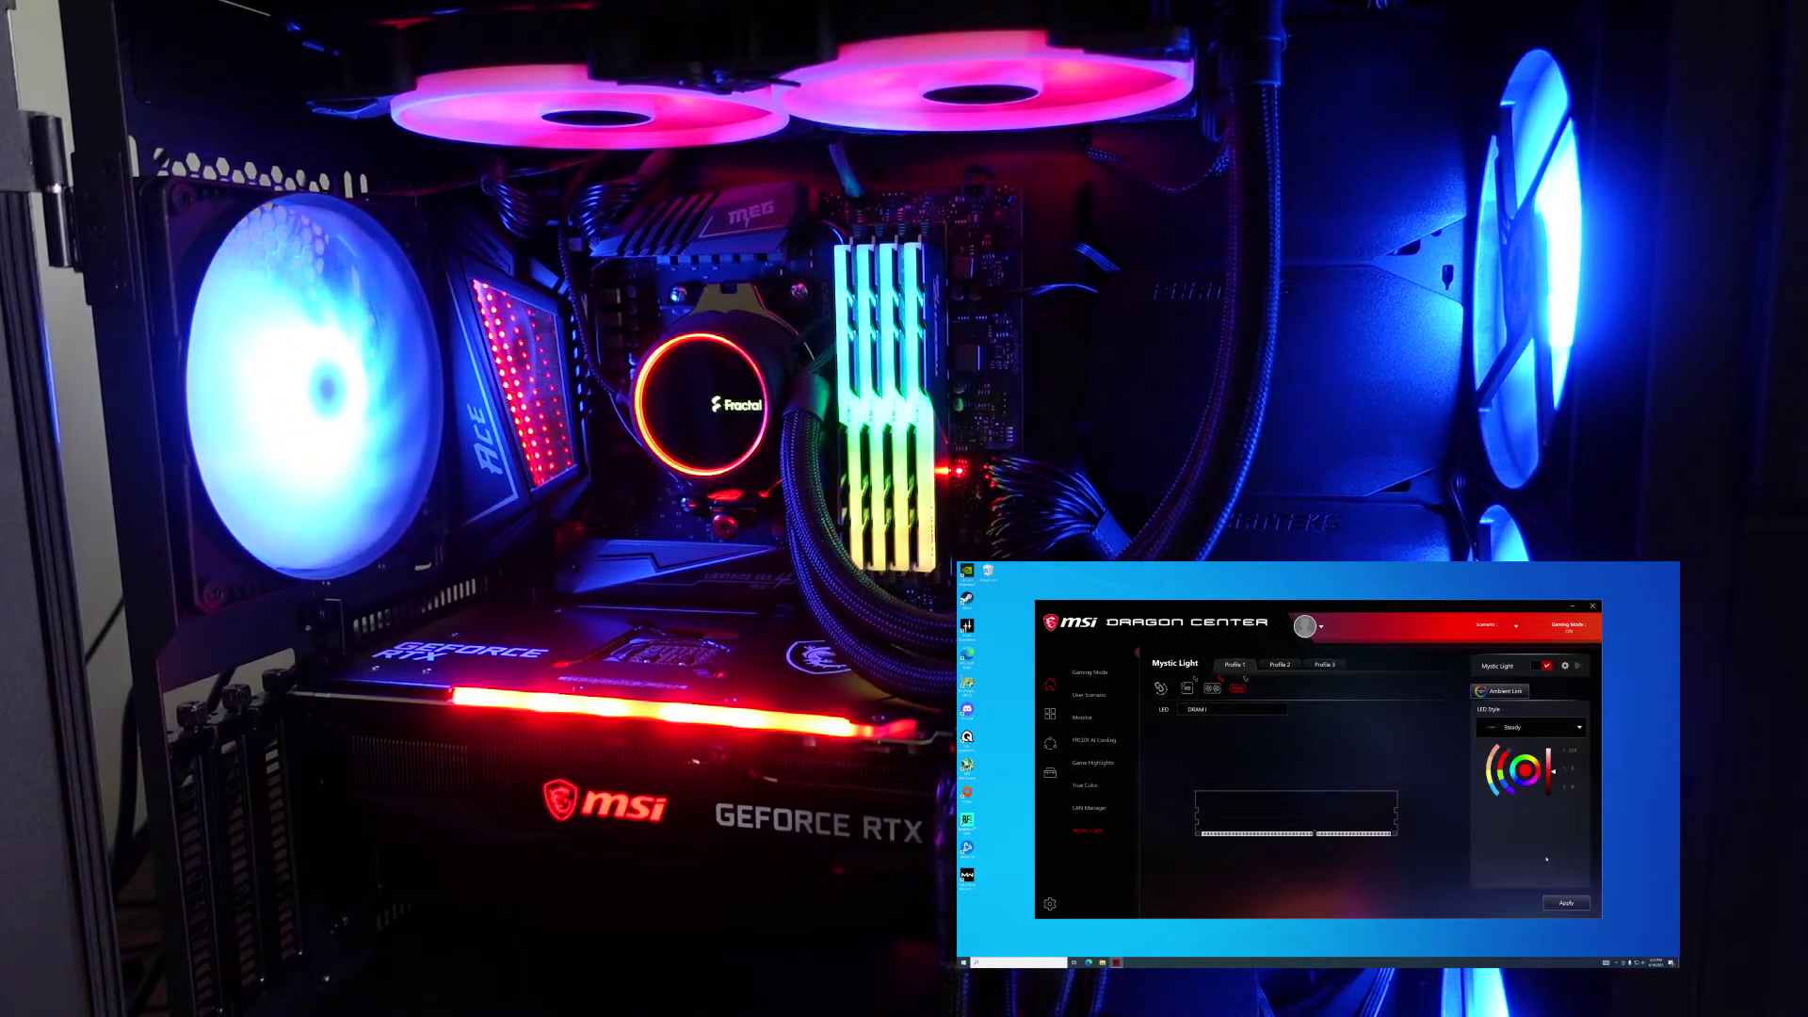
left_click(1581, 908)
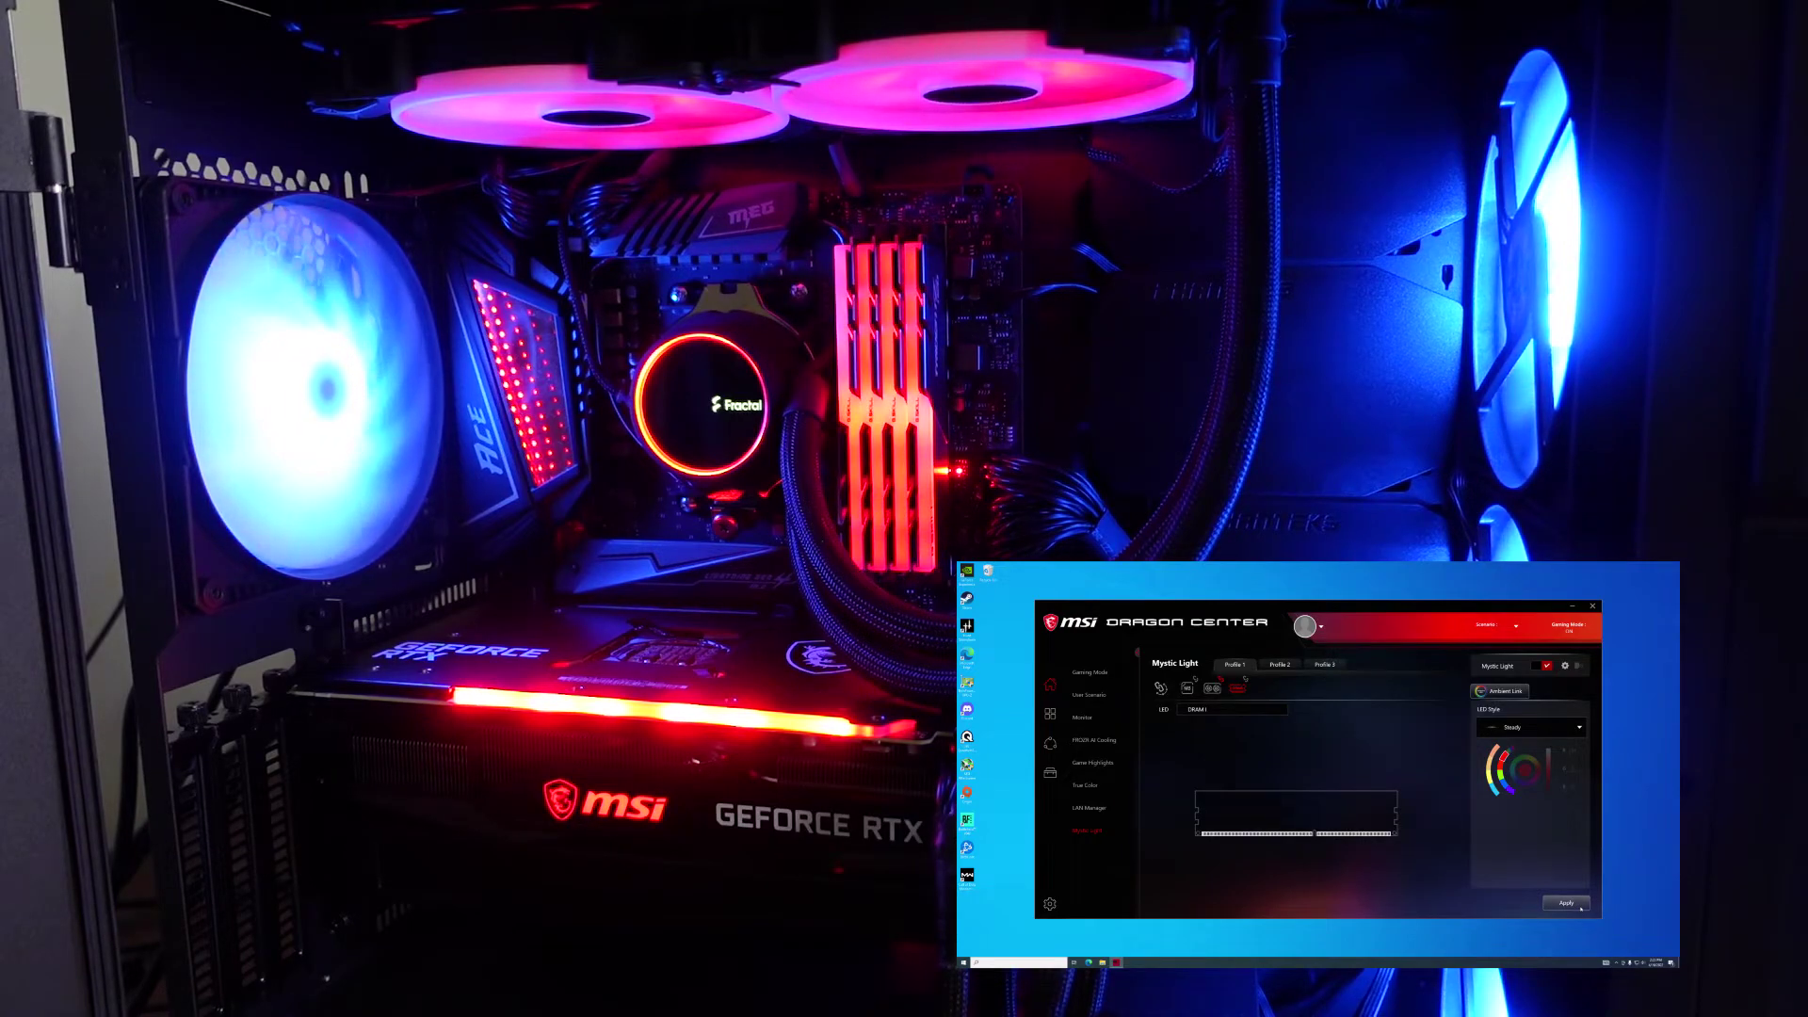